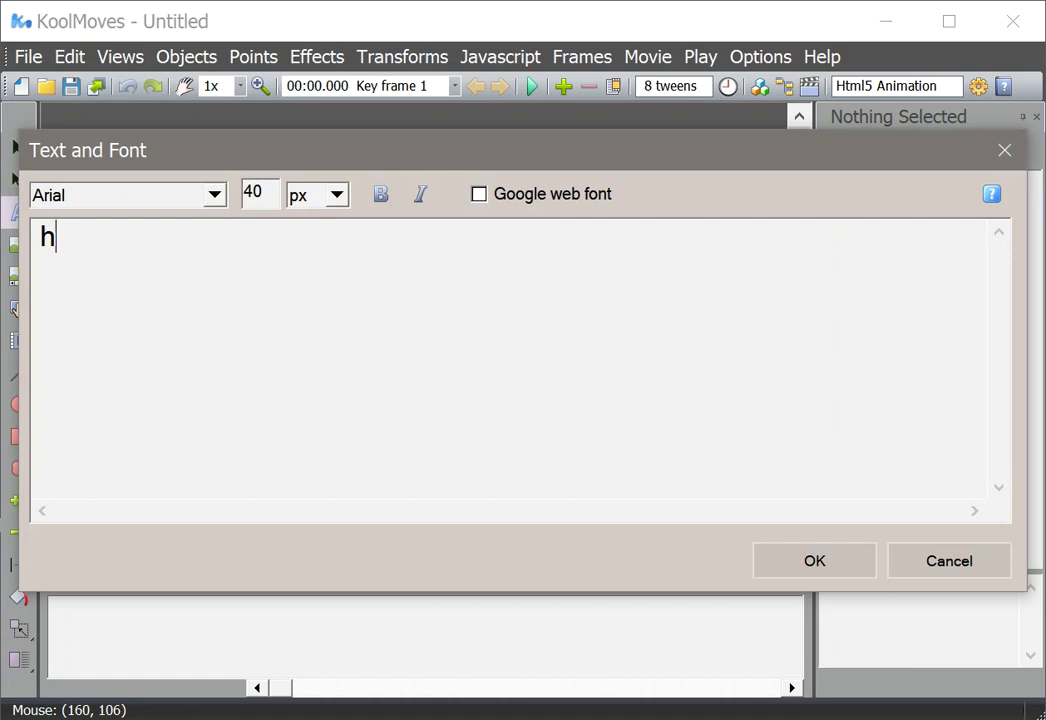
Enter the text "hello" in Arial at 40 px and place it on the stage
key(BackSpace)
text(ello)
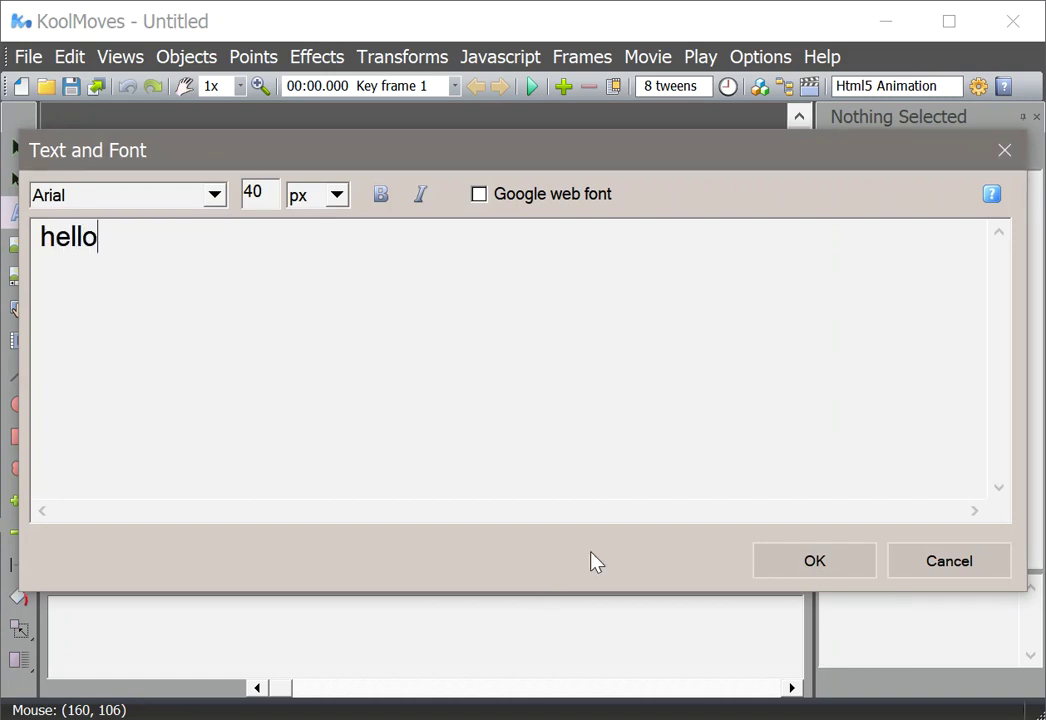
click(800, 549)
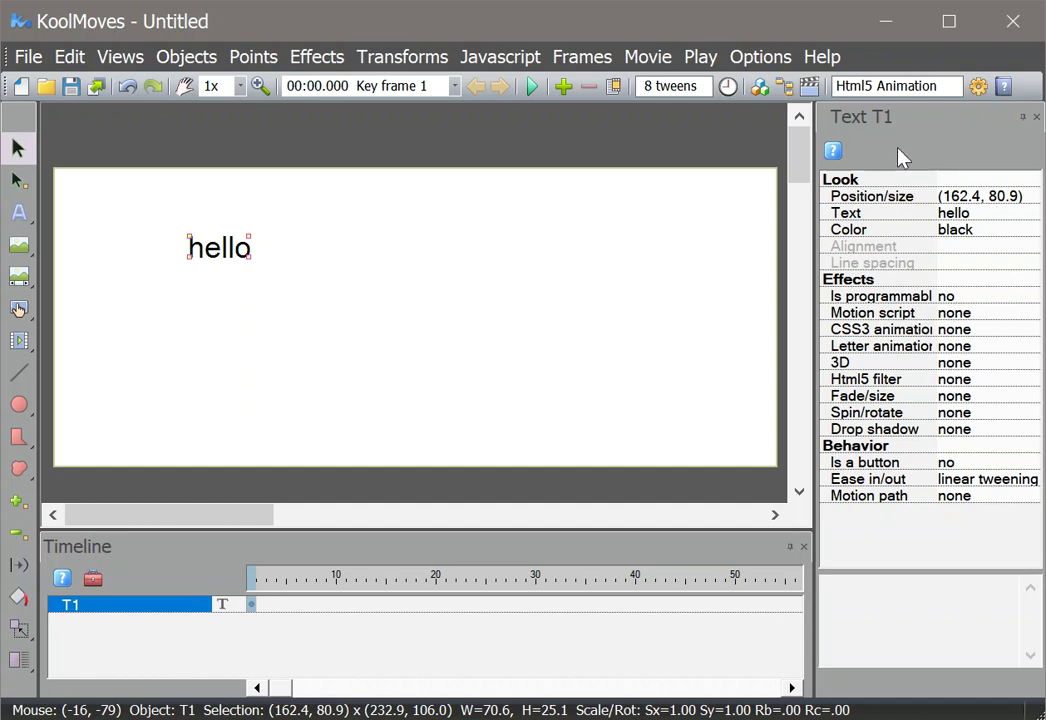
Examine which effects can be added to the hello text, including those offered in the Effects Timeline
click(334, 57)
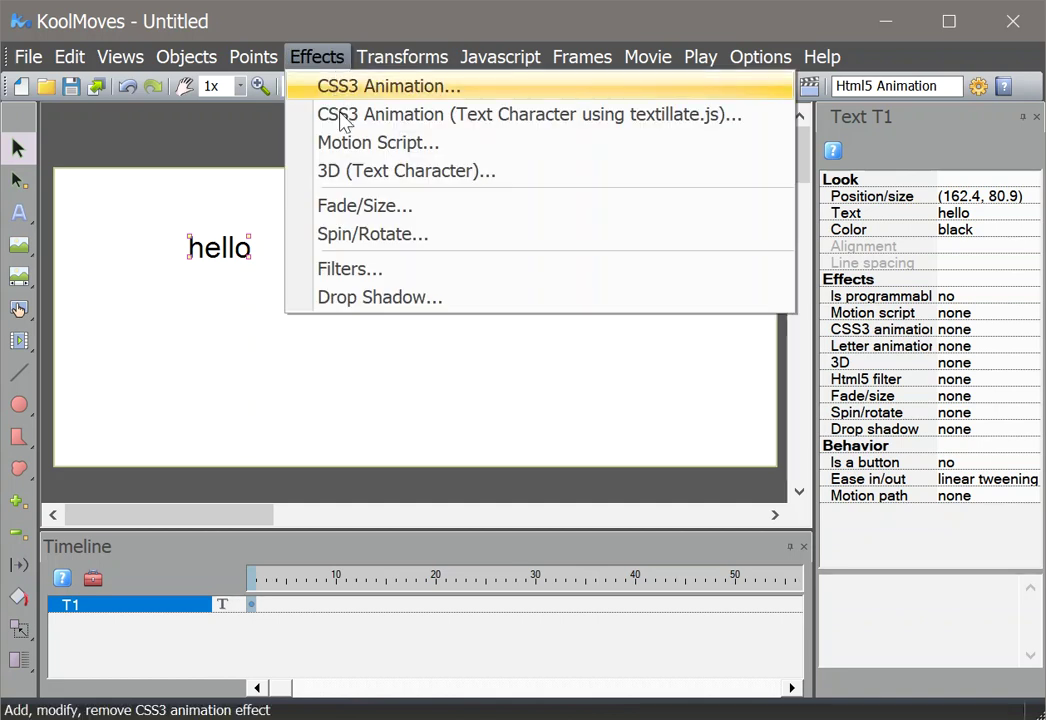
click(305, 35)
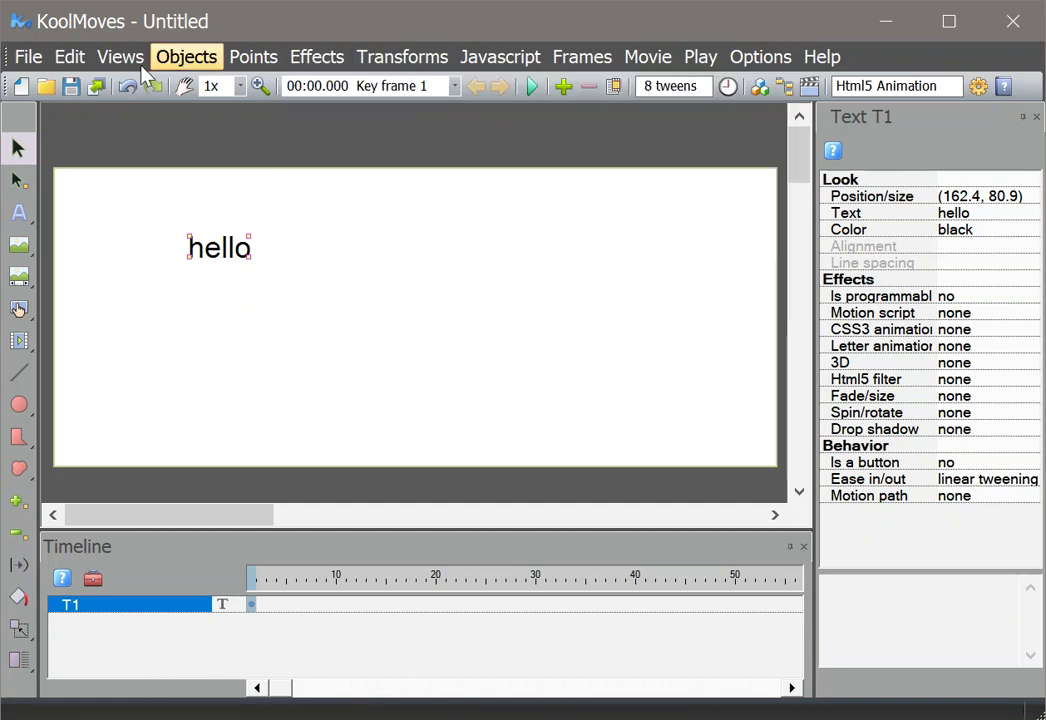
click(102, 56)
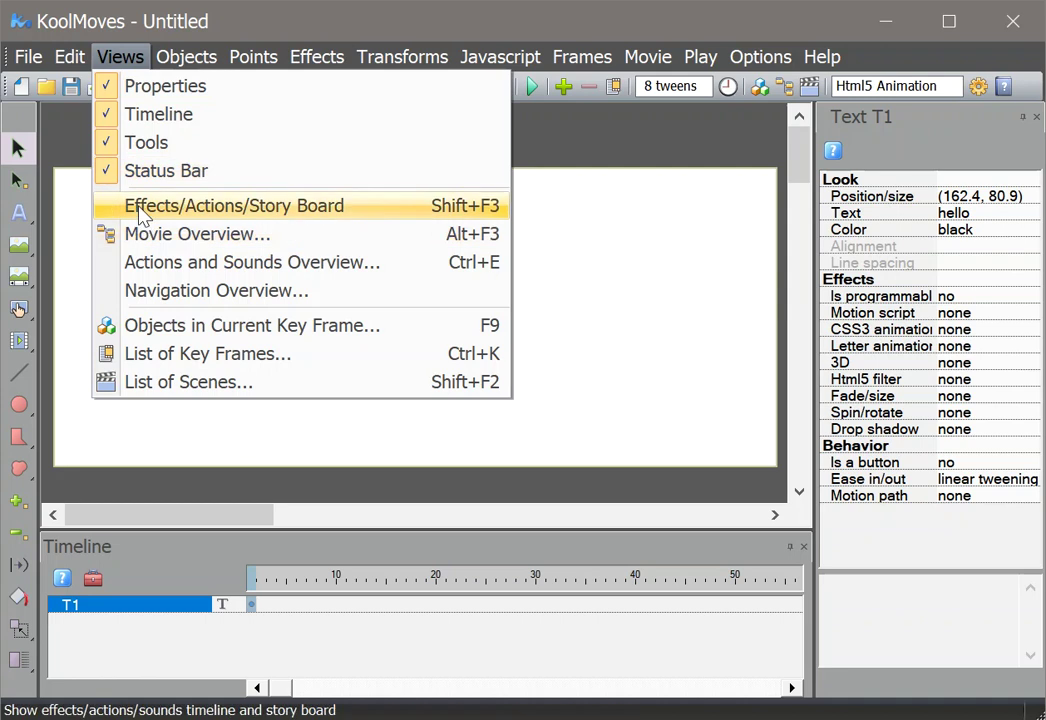
click(143, 216)
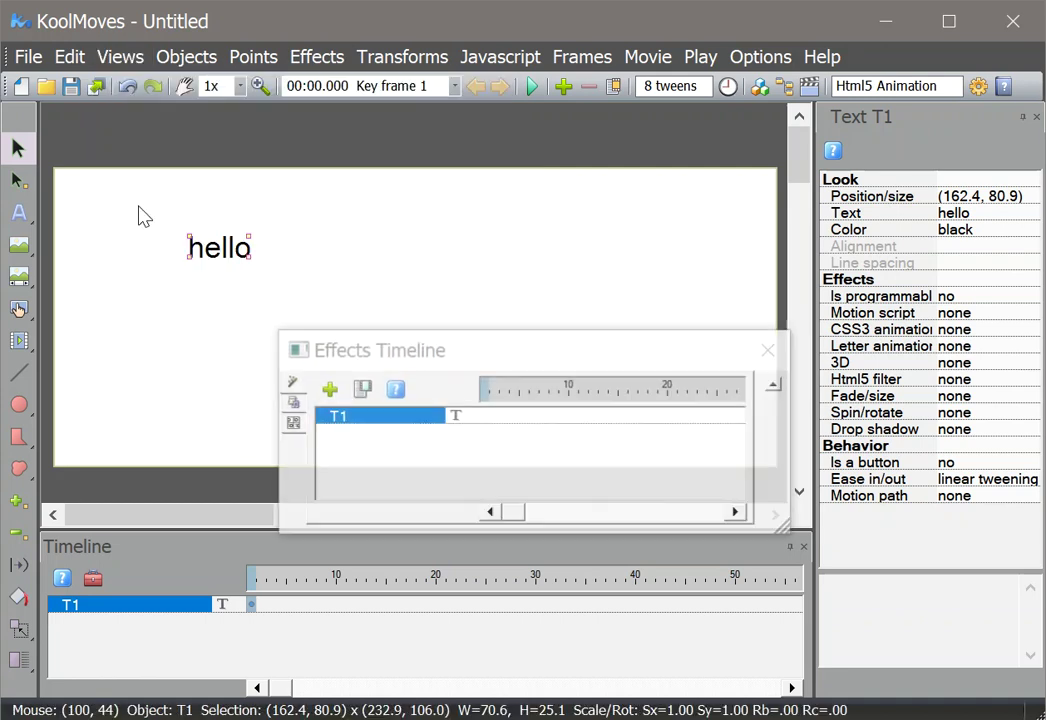
click(328, 390)
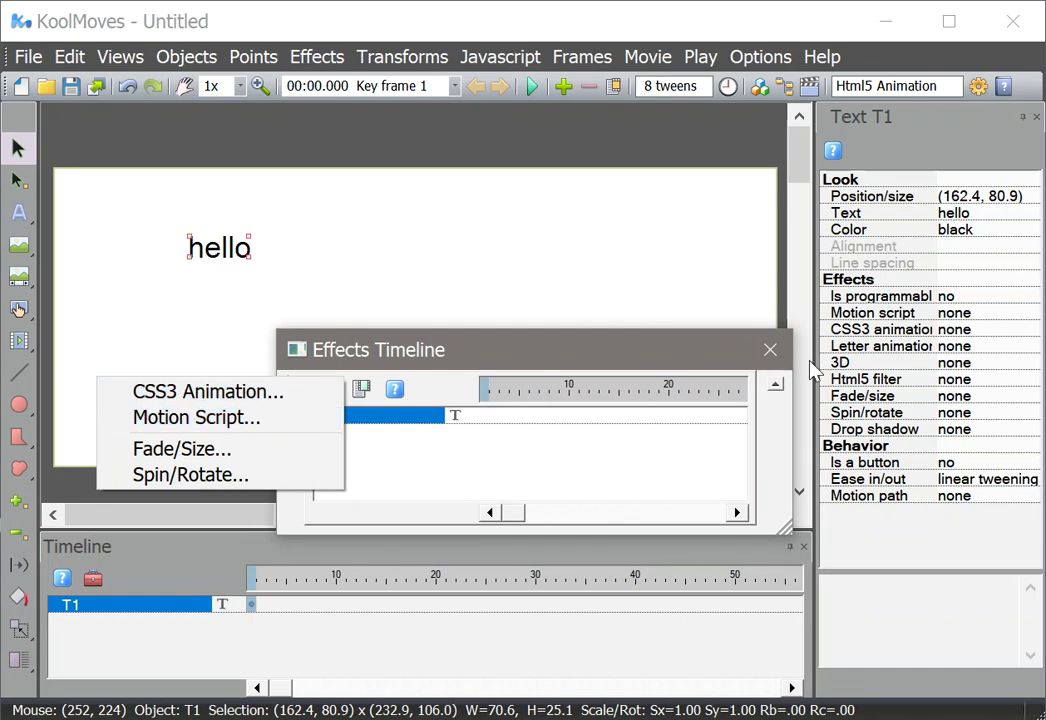
click(770, 355)
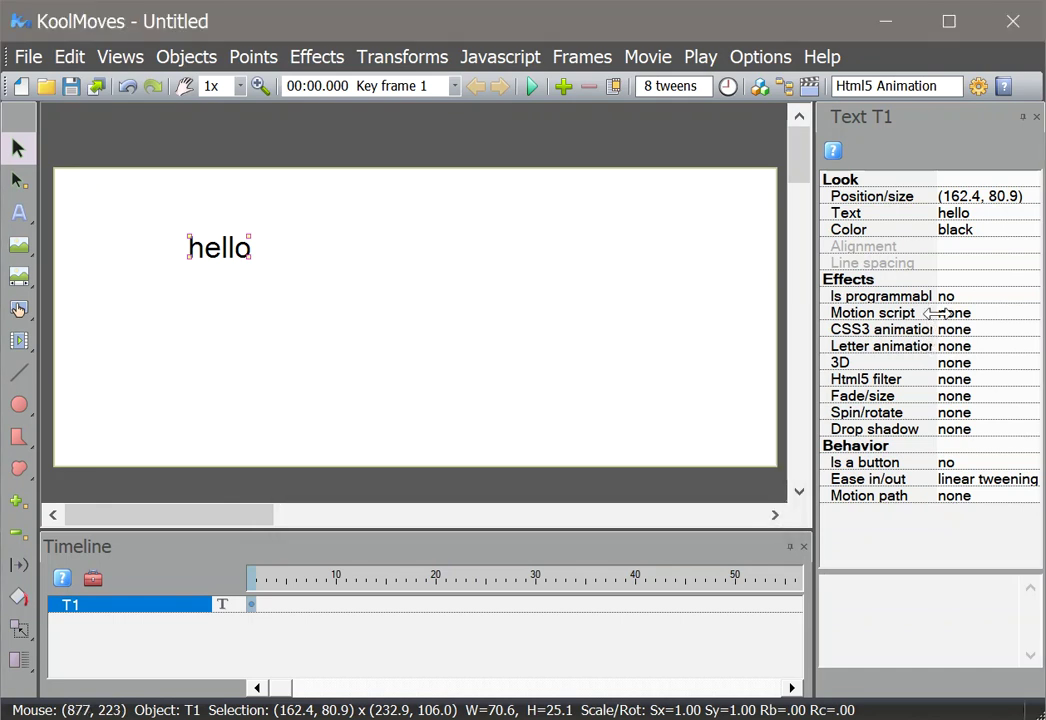
Choose the Blinds motion script effect for the hello text and preview its animation, replaying it once
click(979, 316)
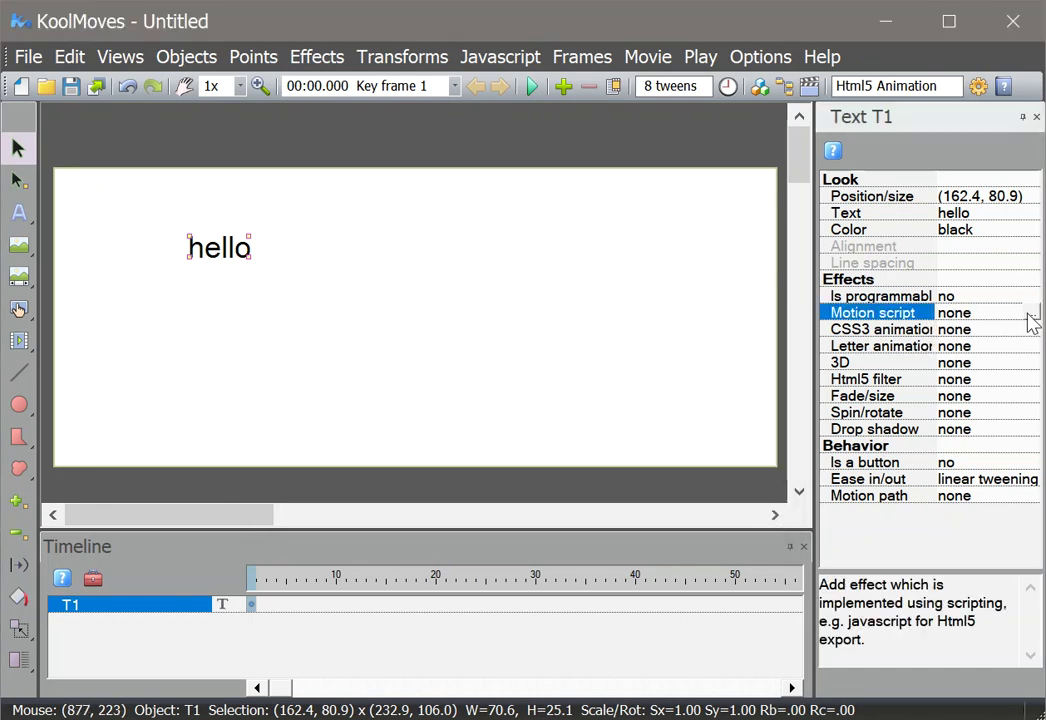
click(1028, 313)
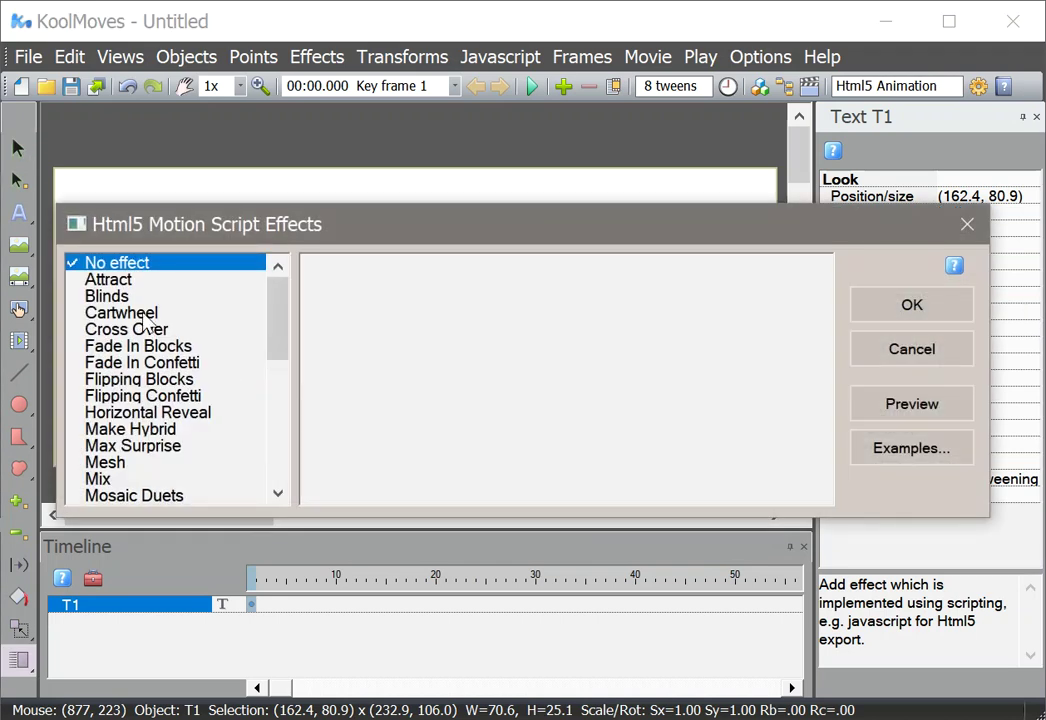
click(131, 297)
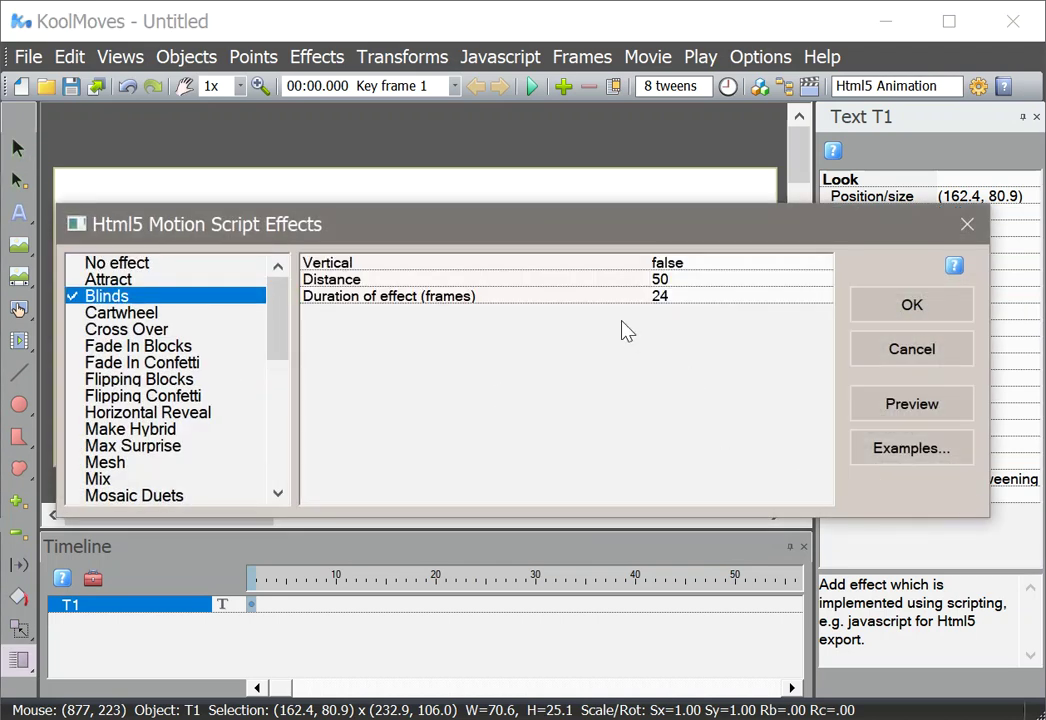
click(907, 405)
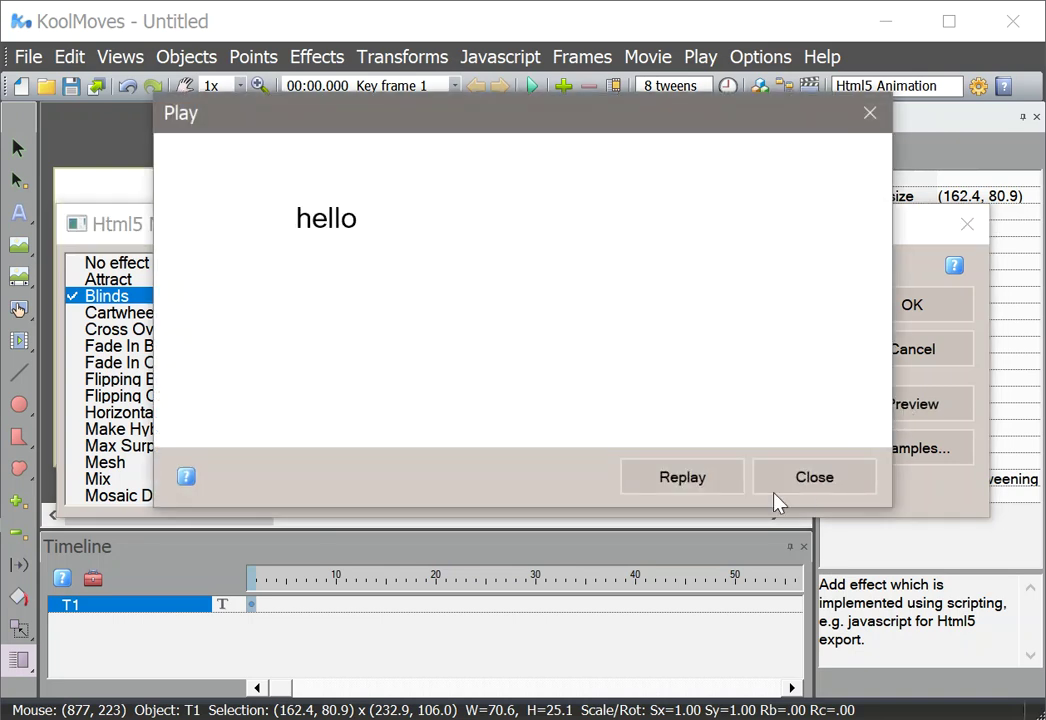
click(702, 480)
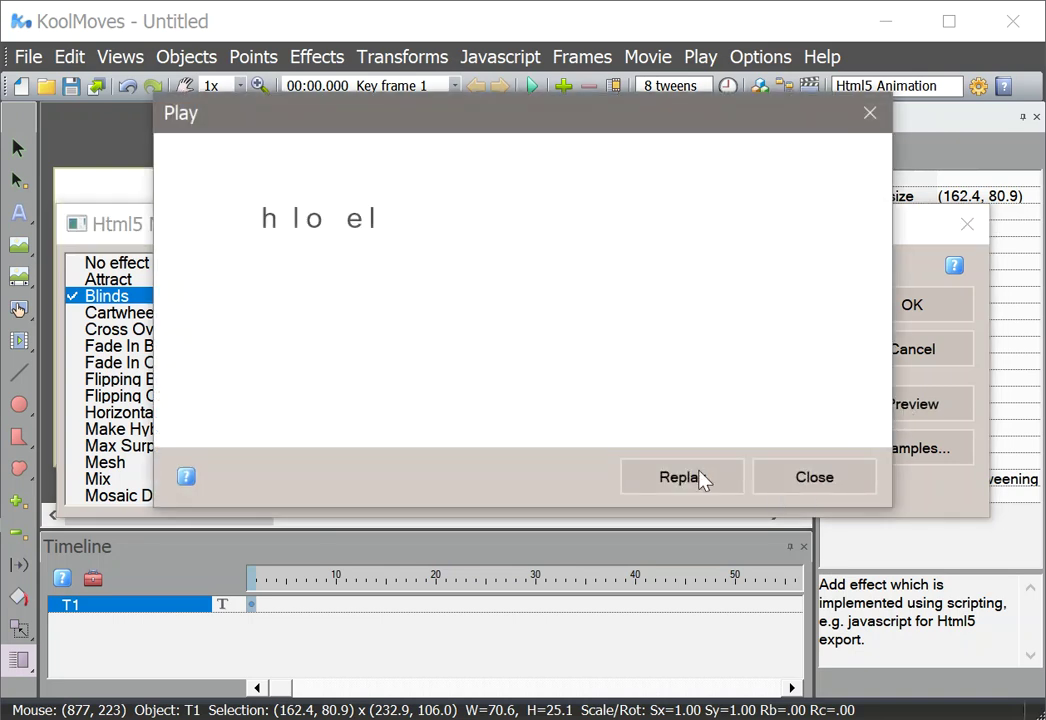
click(815, 480)
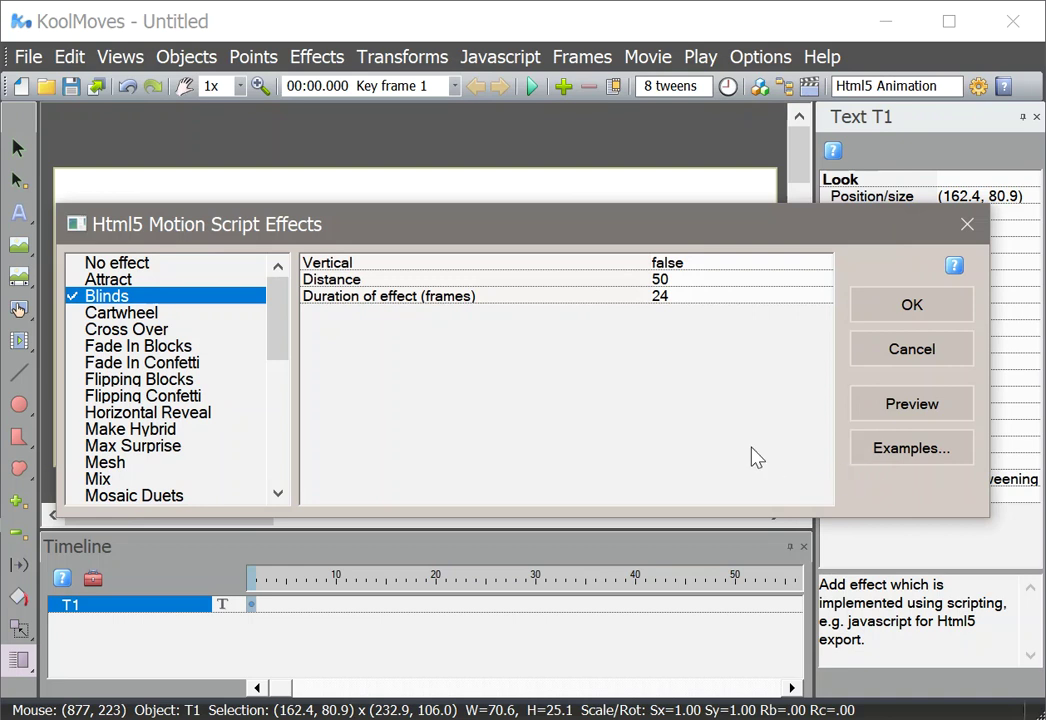
Examine the example animations of the Html5 motion script effects one by one, from Attract through Tilt Blinds
click(910, 455)
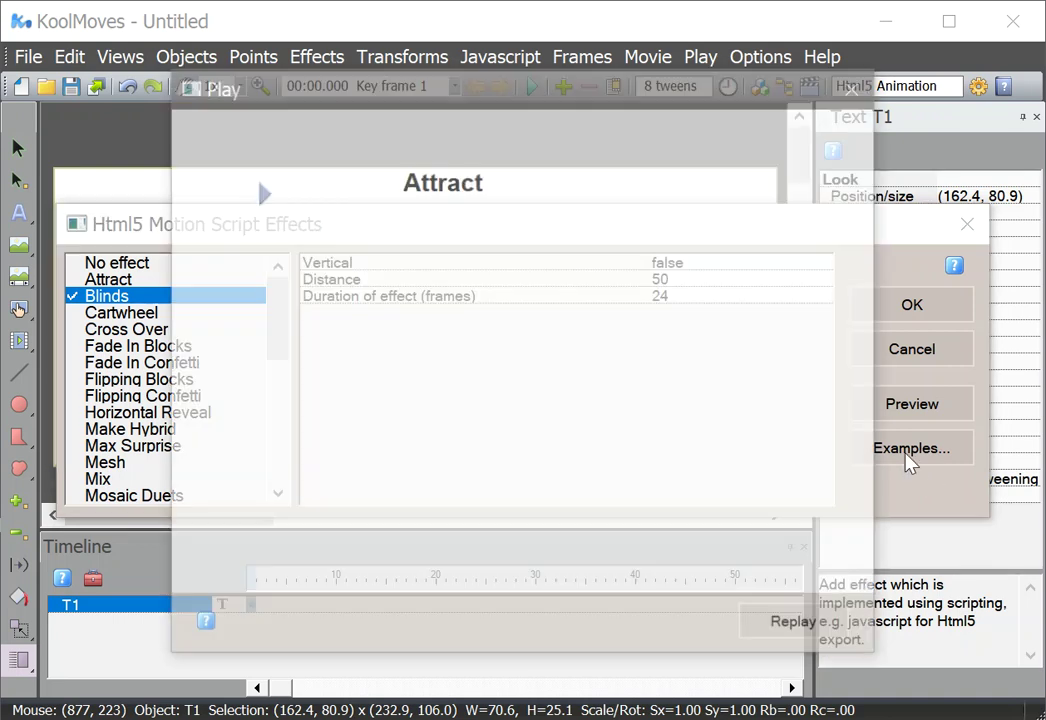
click(260, 200)
click(260, 200)
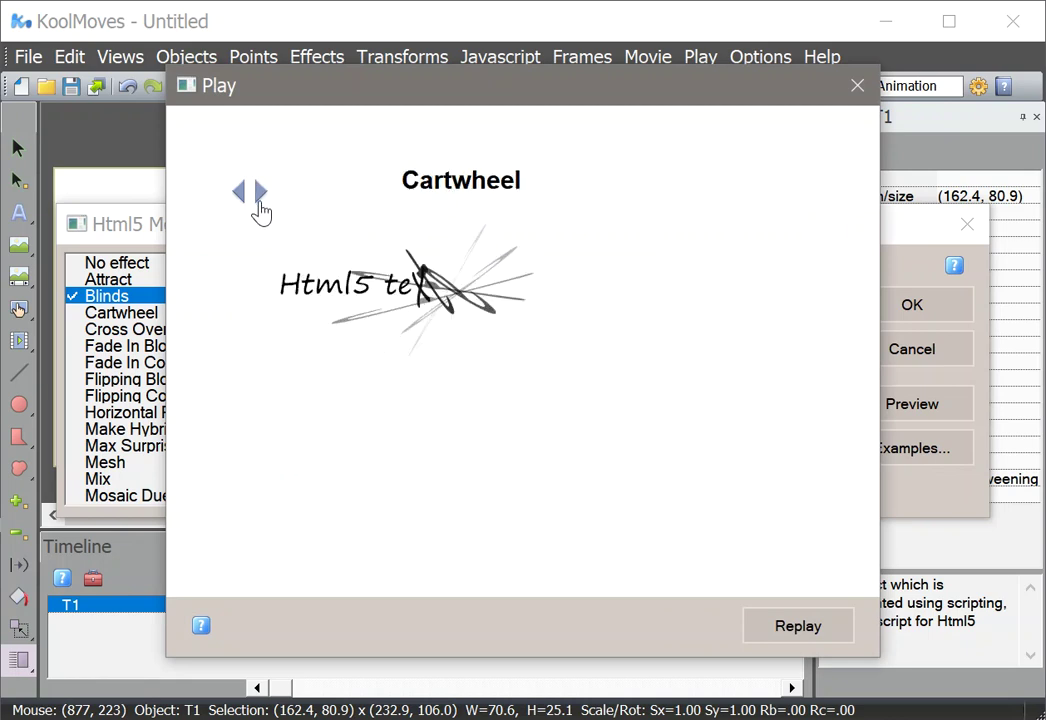
click(260, 195)
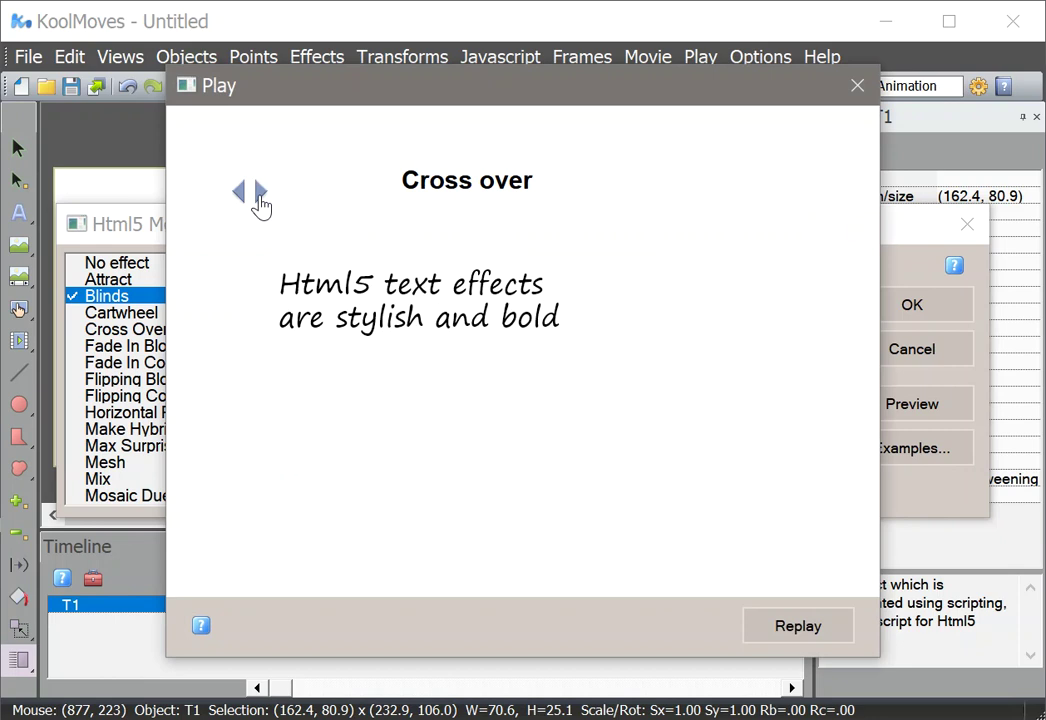
click(260, 198)
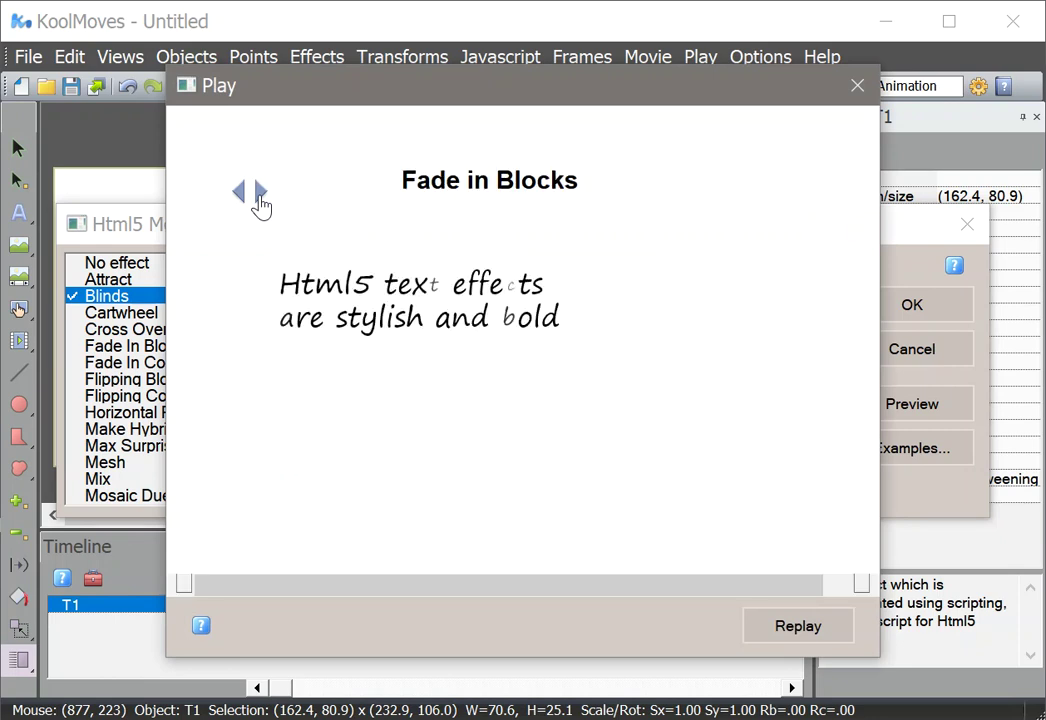
click(260, 197)
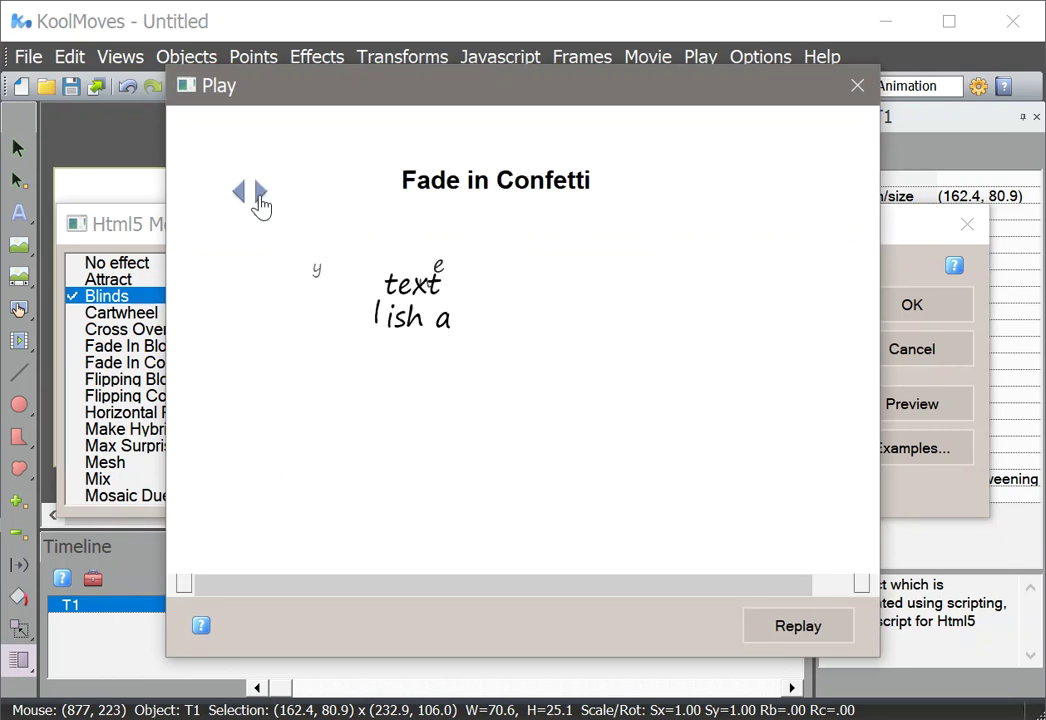
click(260, 197)
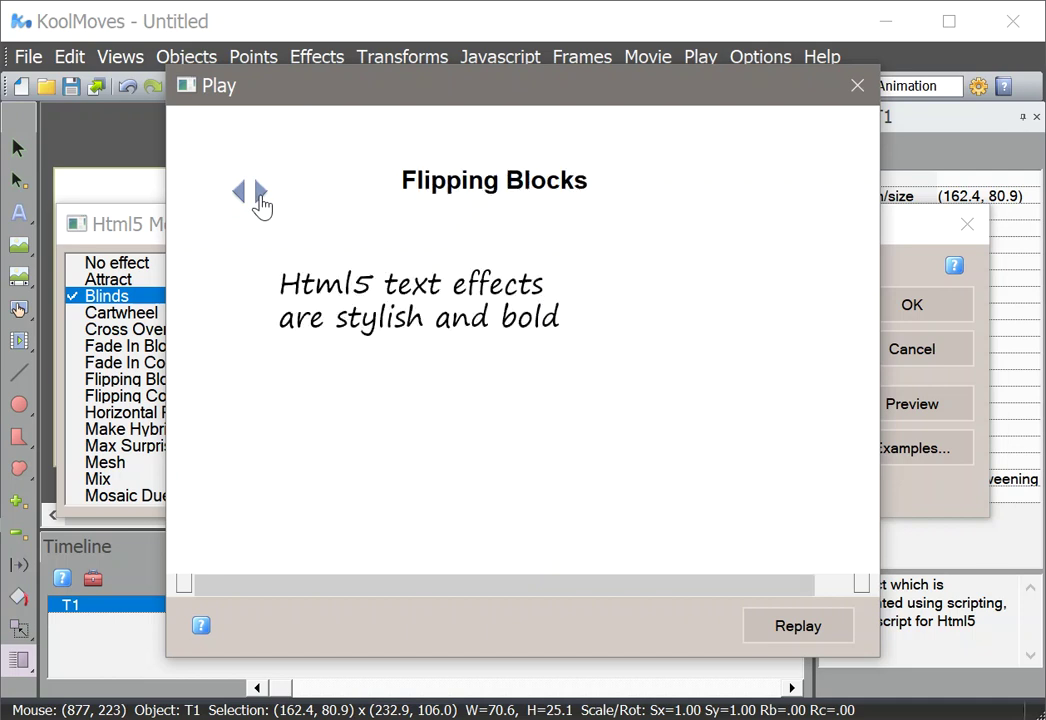
click(260, 197)
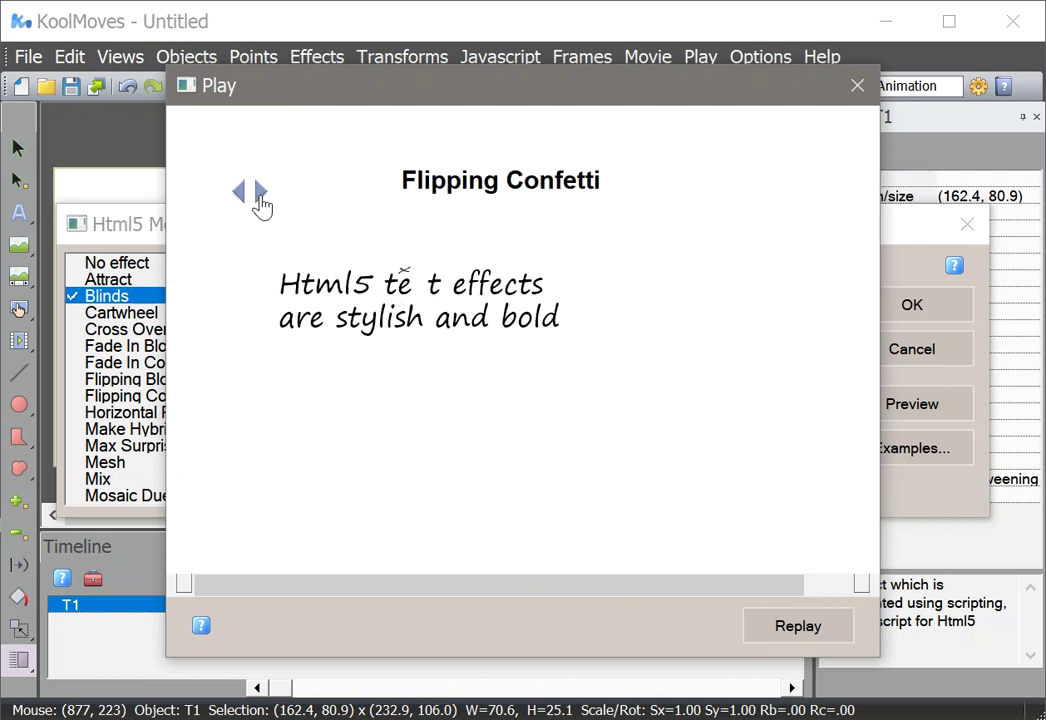
click(260, 197)
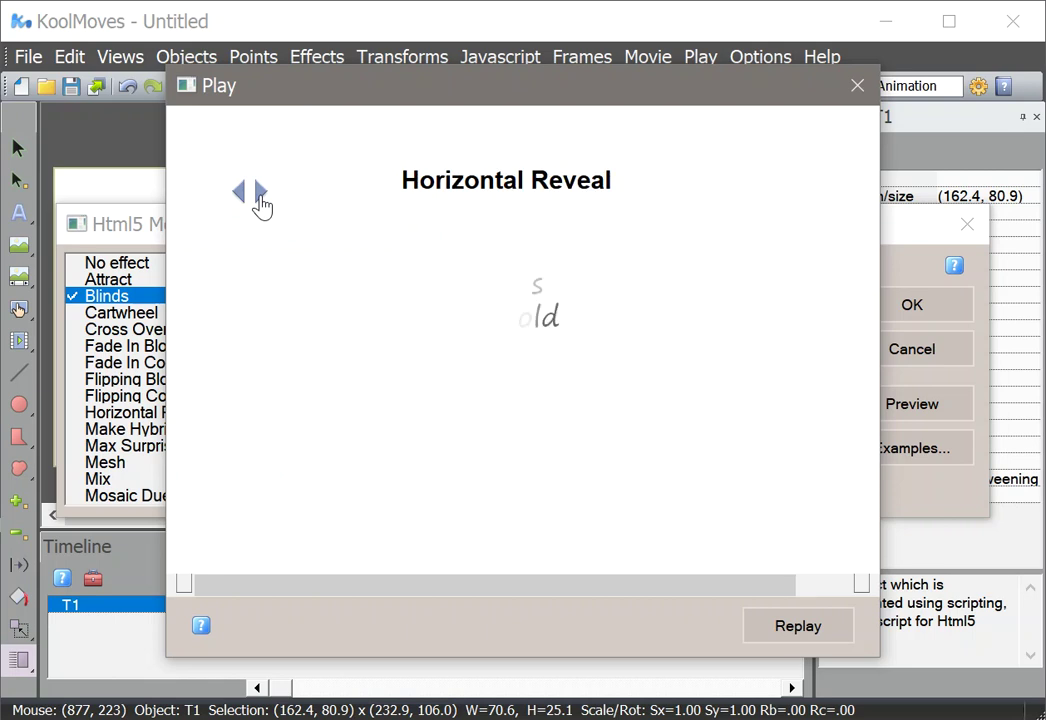
click(260, 197)
click(260, 197)
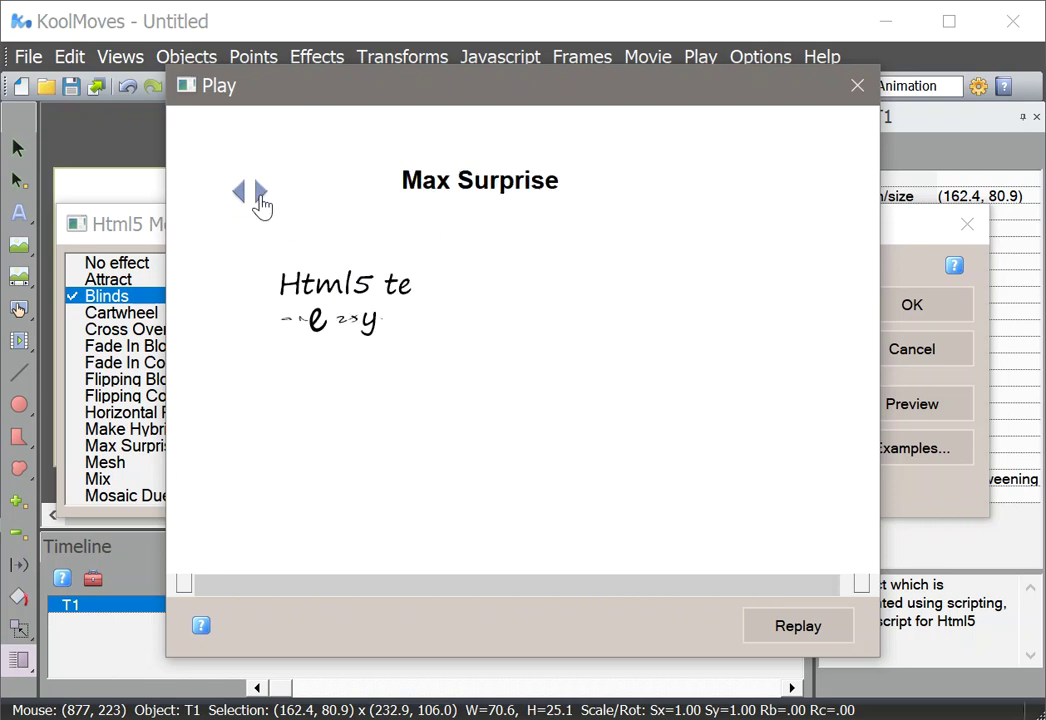
click(260, 197)
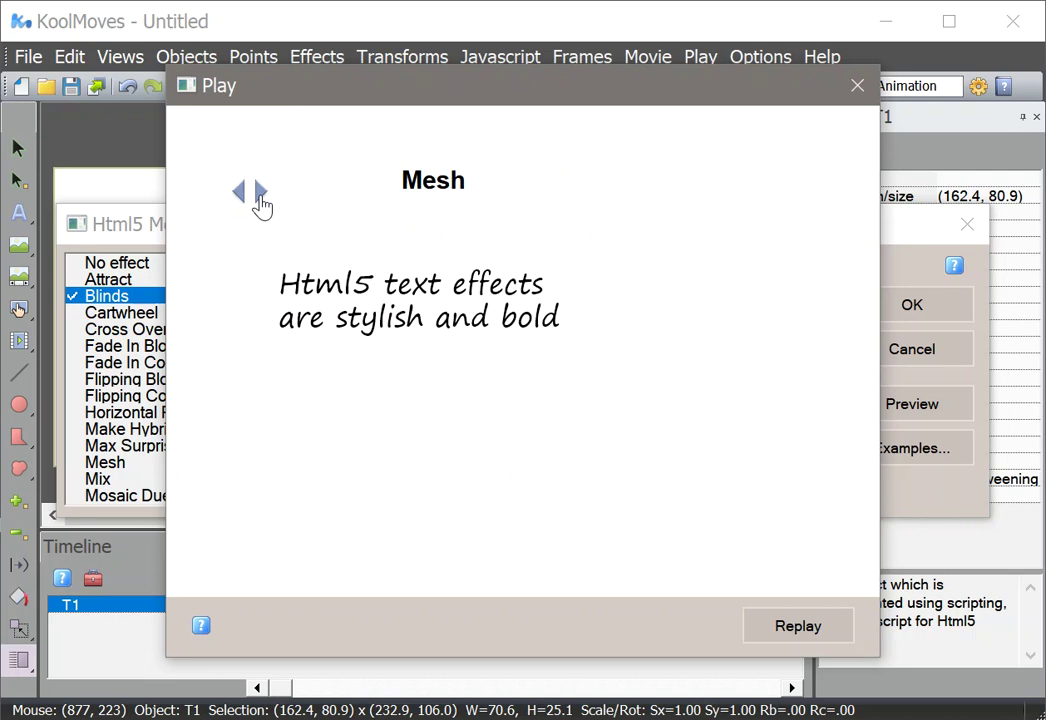
click(260, 197)
click(260, 197)
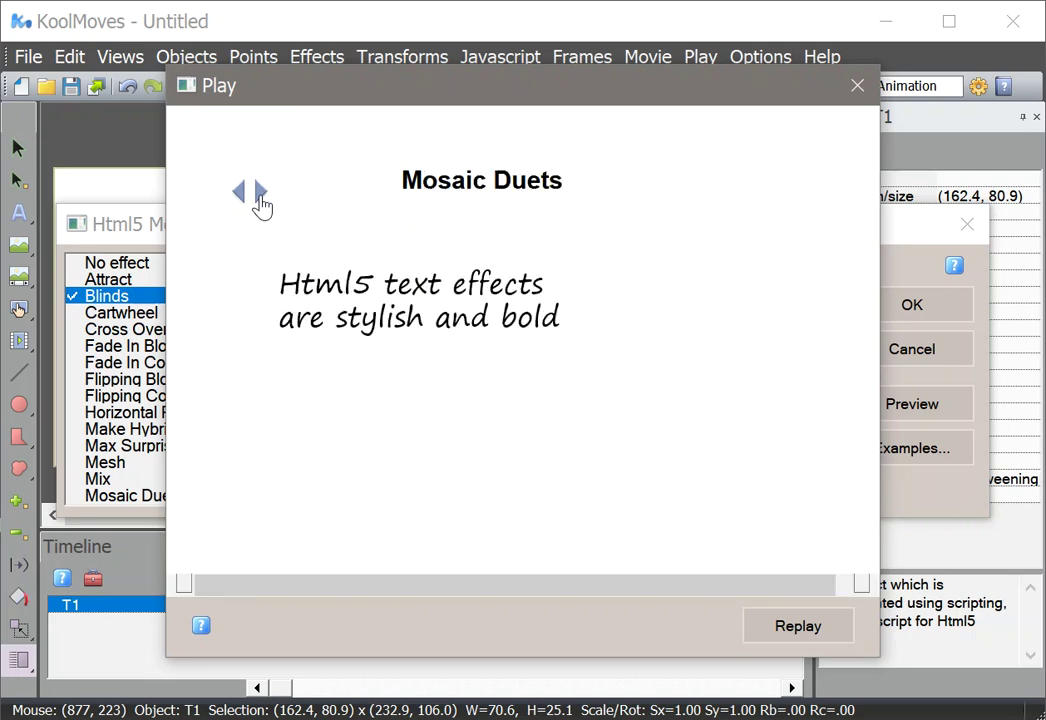
click(260, 197)
click(260, 197)
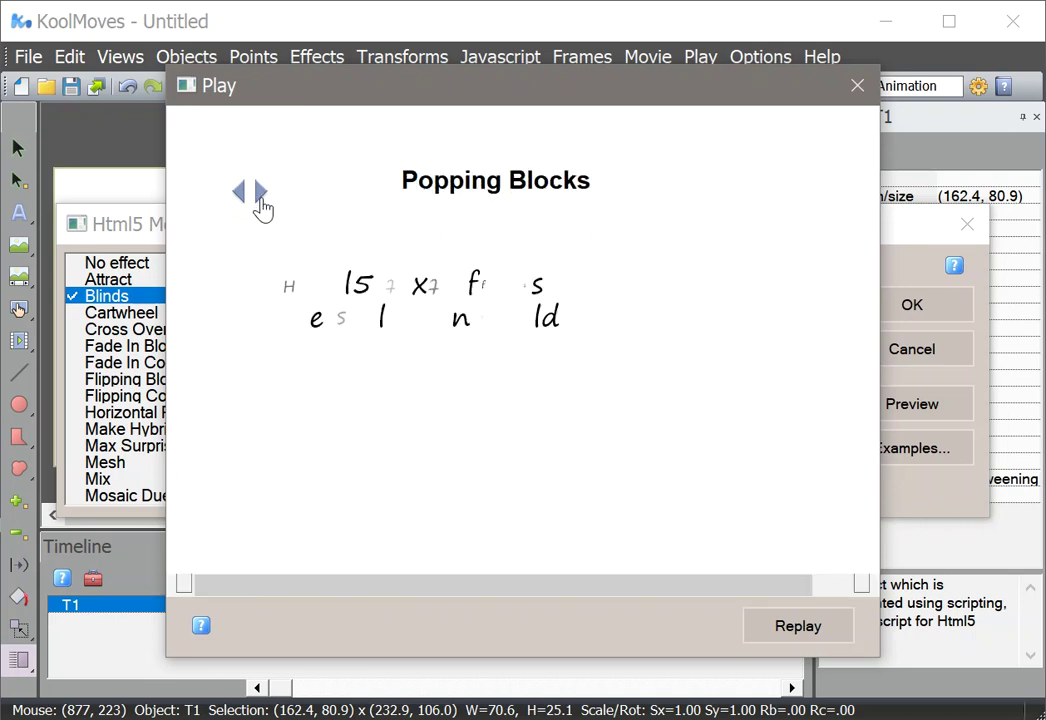
click(260, 197)
click(260, 197)
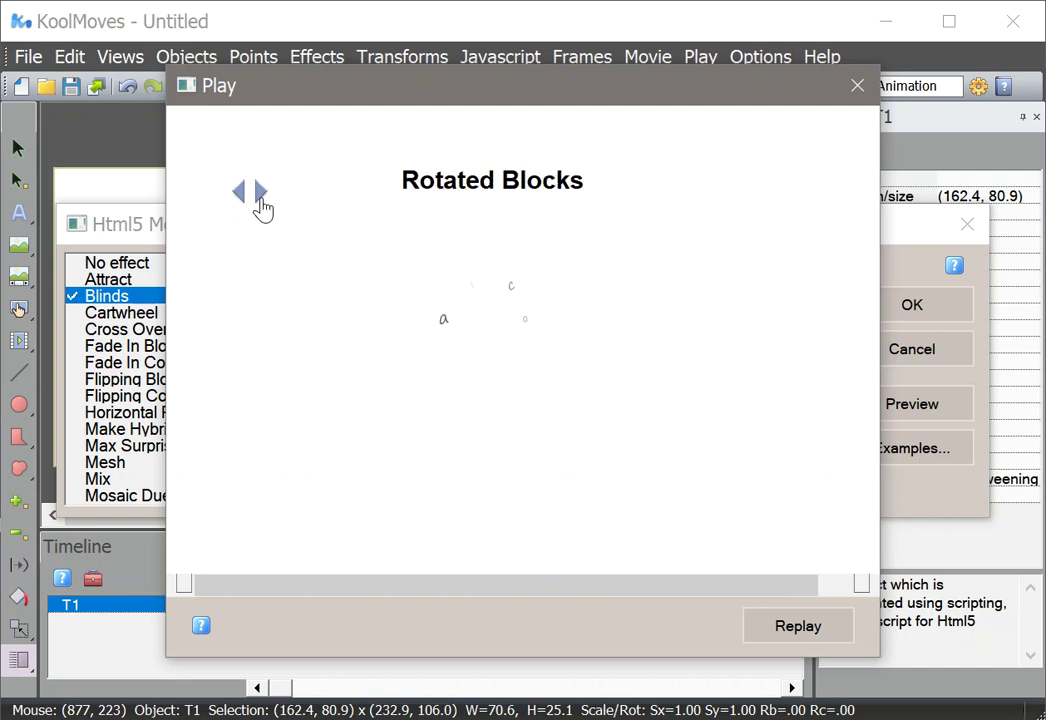
click(260, 197)
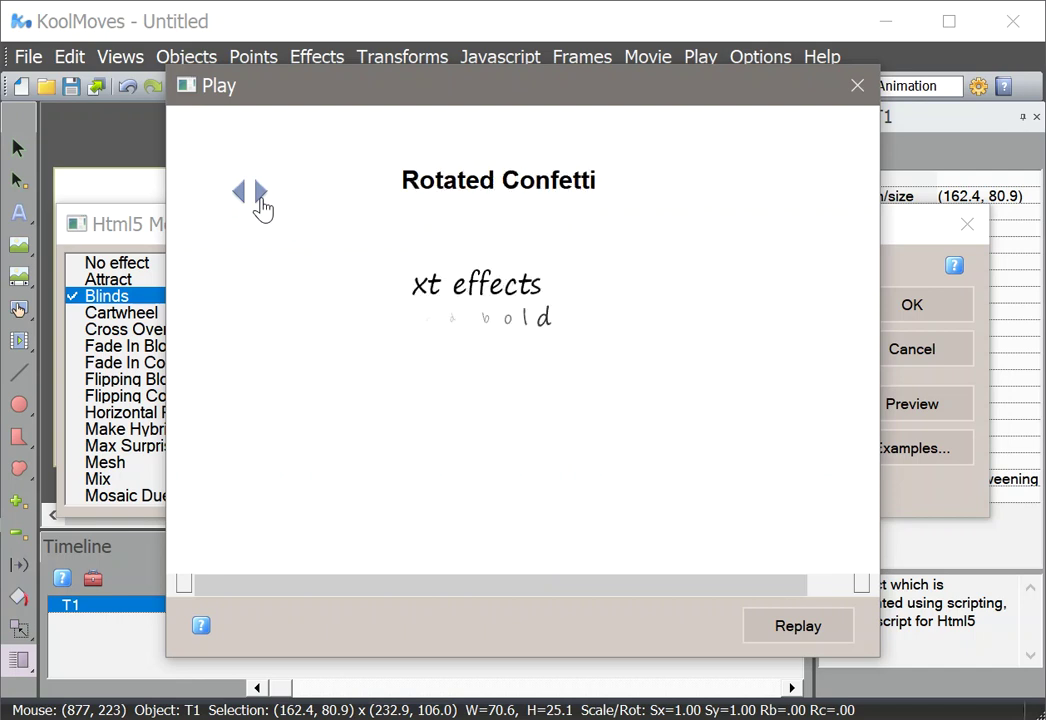
click(260, 197)
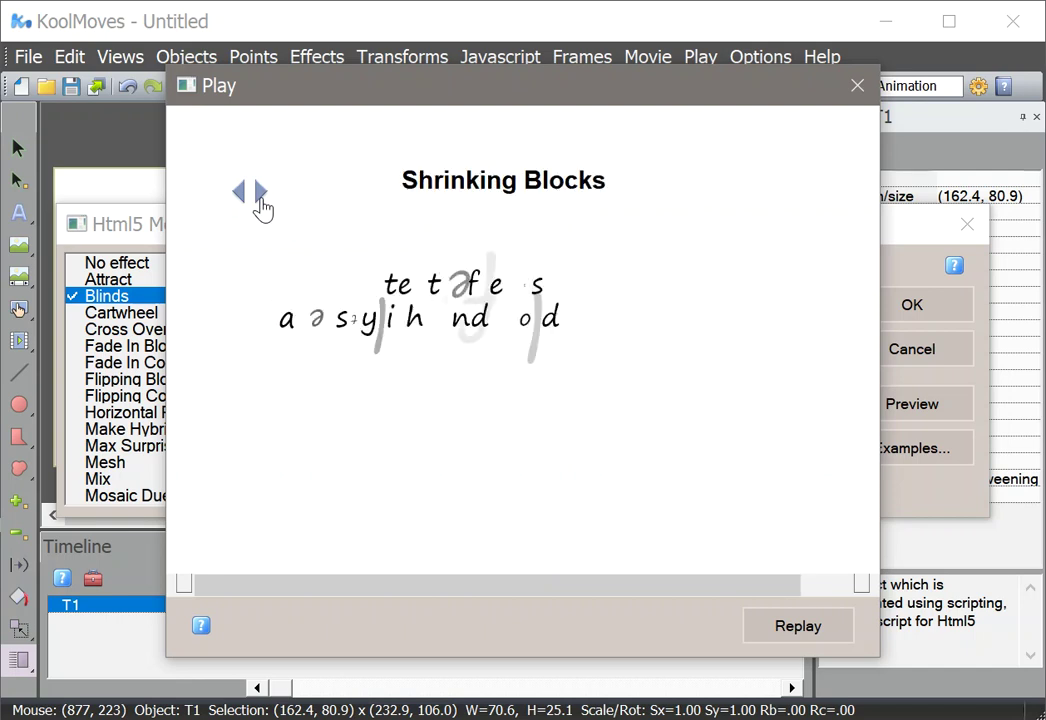
click(260, 197)
click(260, 197)
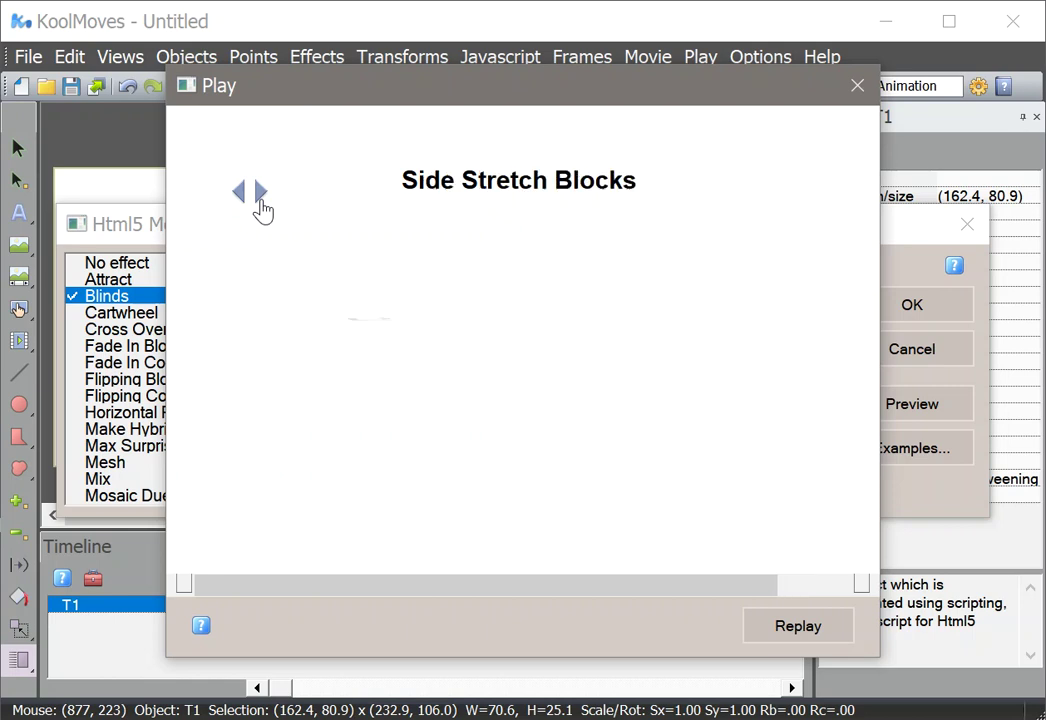
click(260, 197)
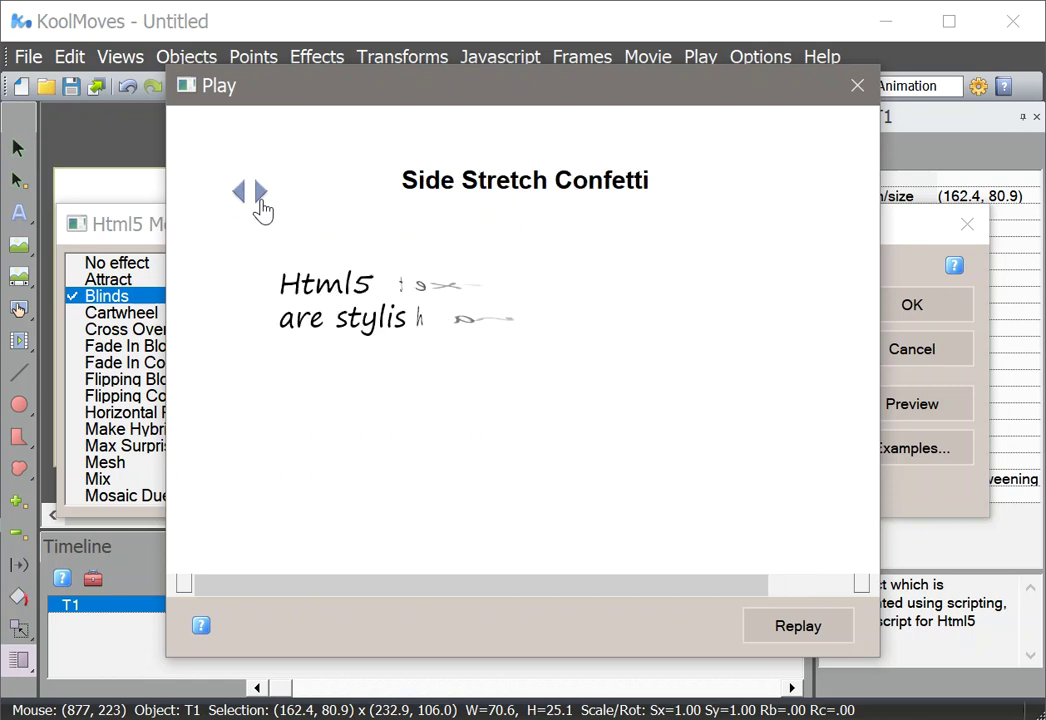
click(260, 197)
click(260, 197)
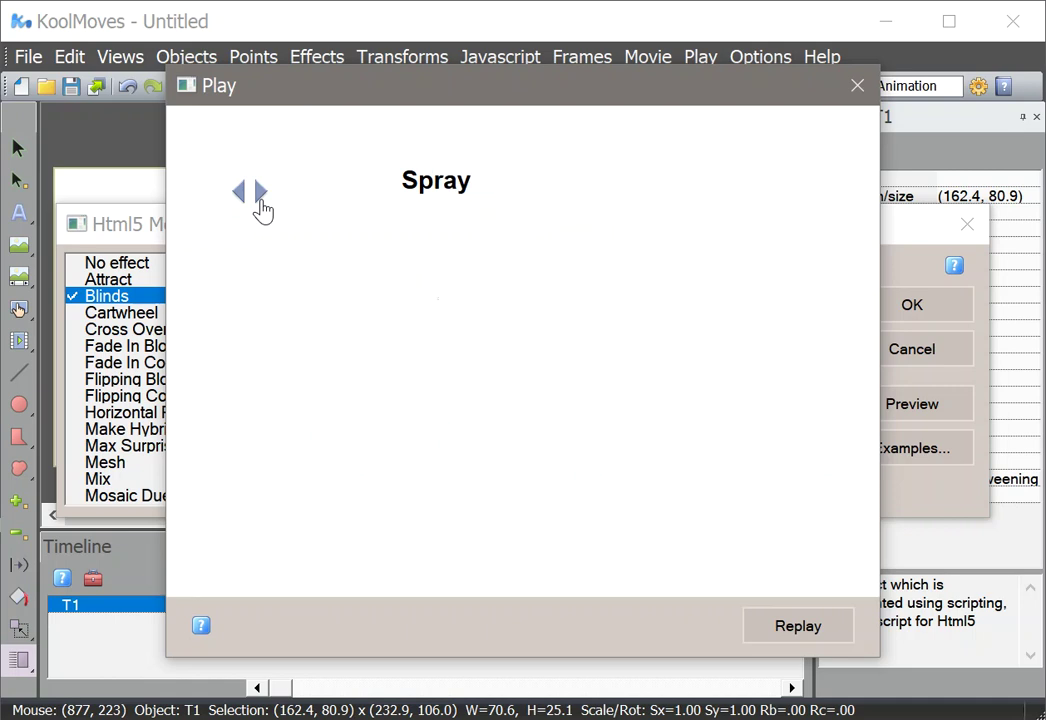
click(260, 197)
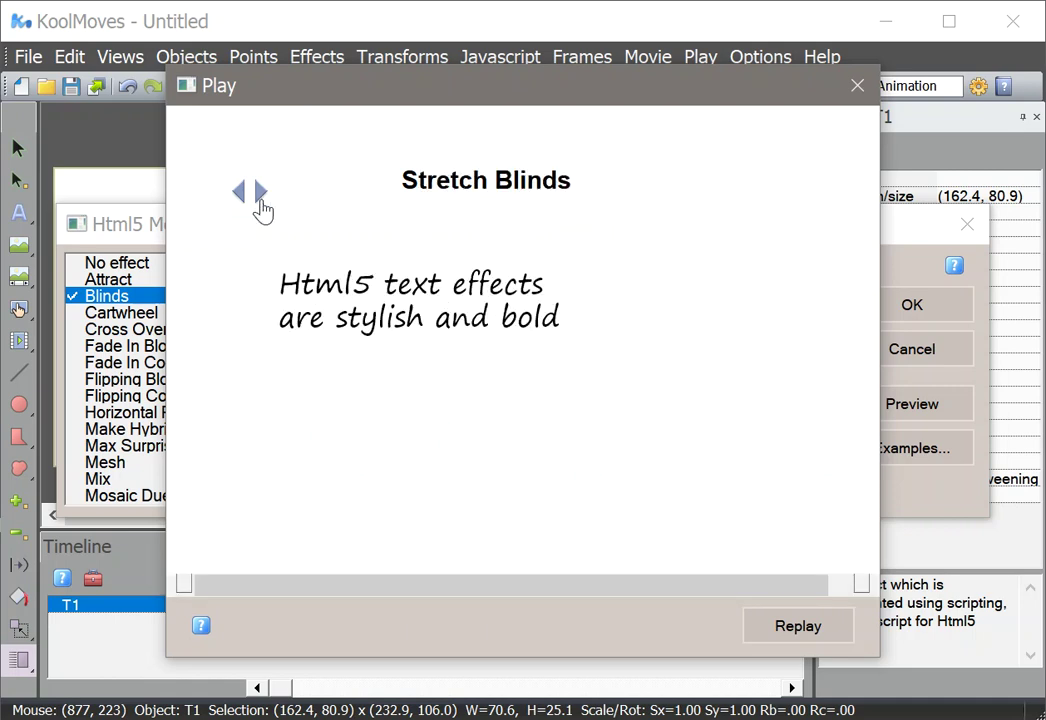
click(260, 197)
click(260, 197)
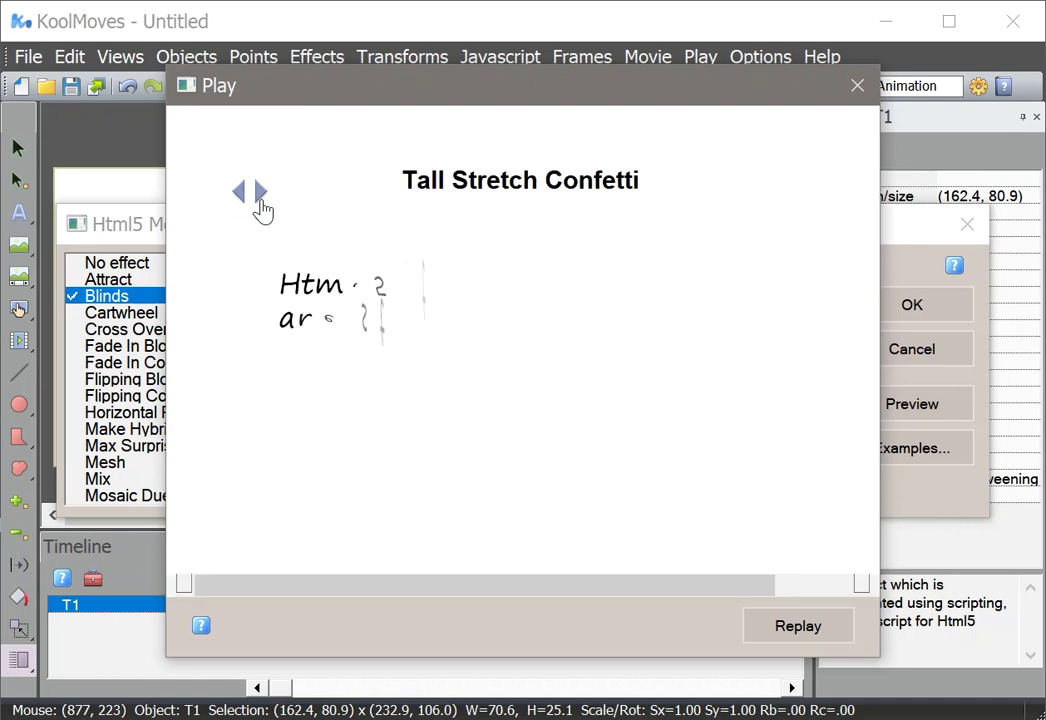
click(260, 197)
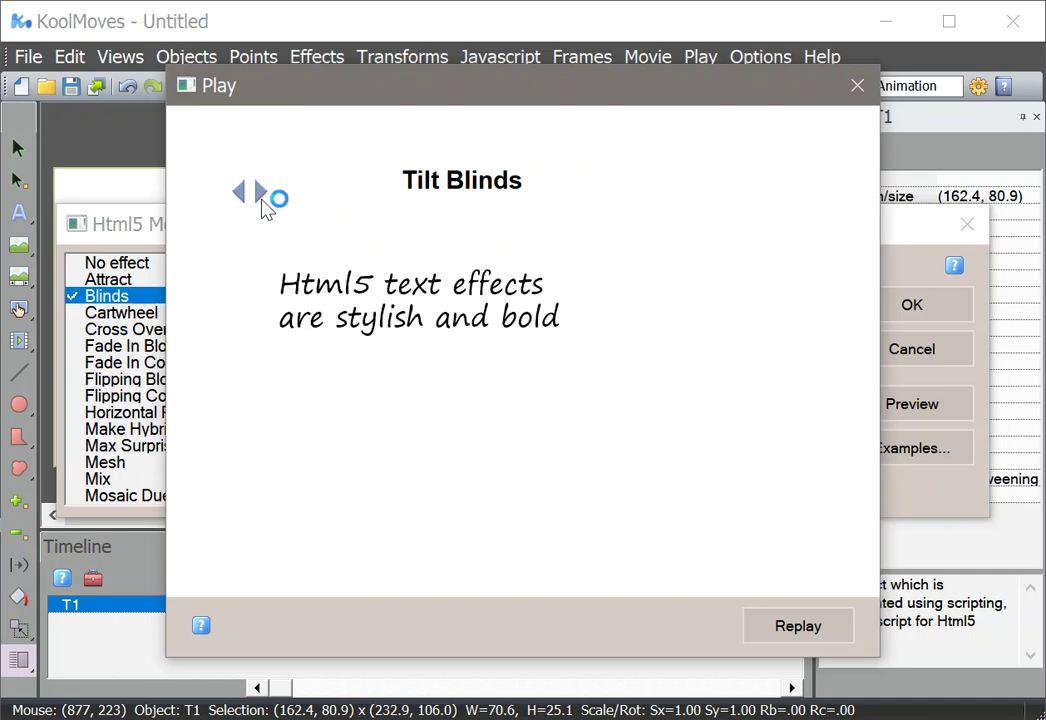
Examine the remaining Html5 motion script examples through Vertical Reveal, and leave the effect selection without applying one
click(260, 197)
click(260, 197)
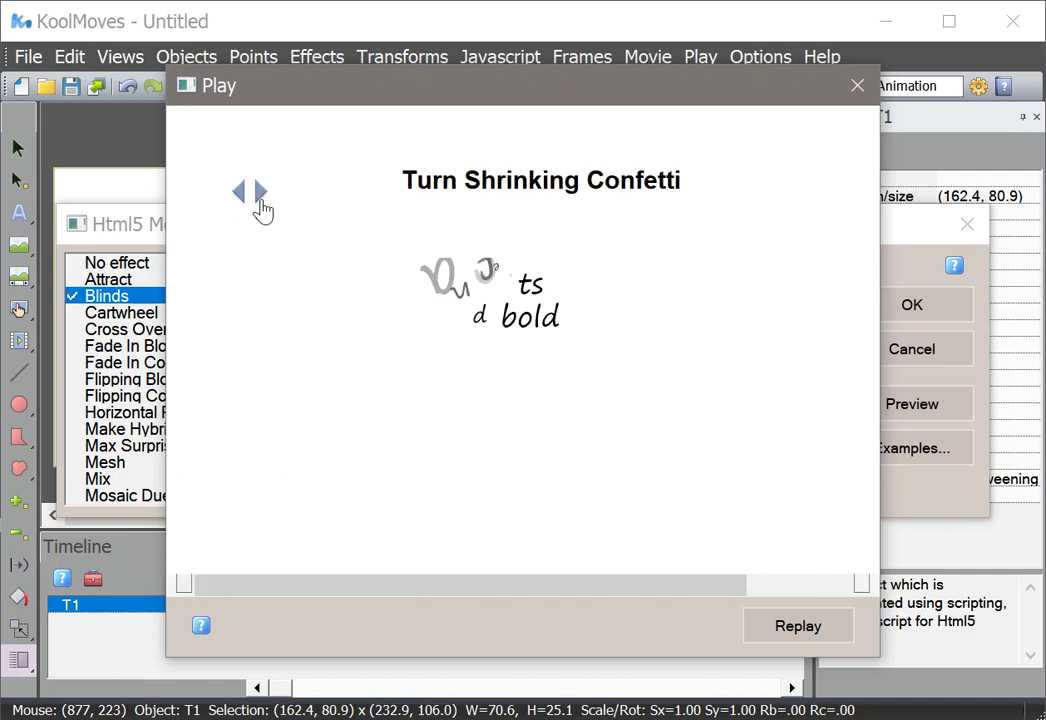
click(260, 197)
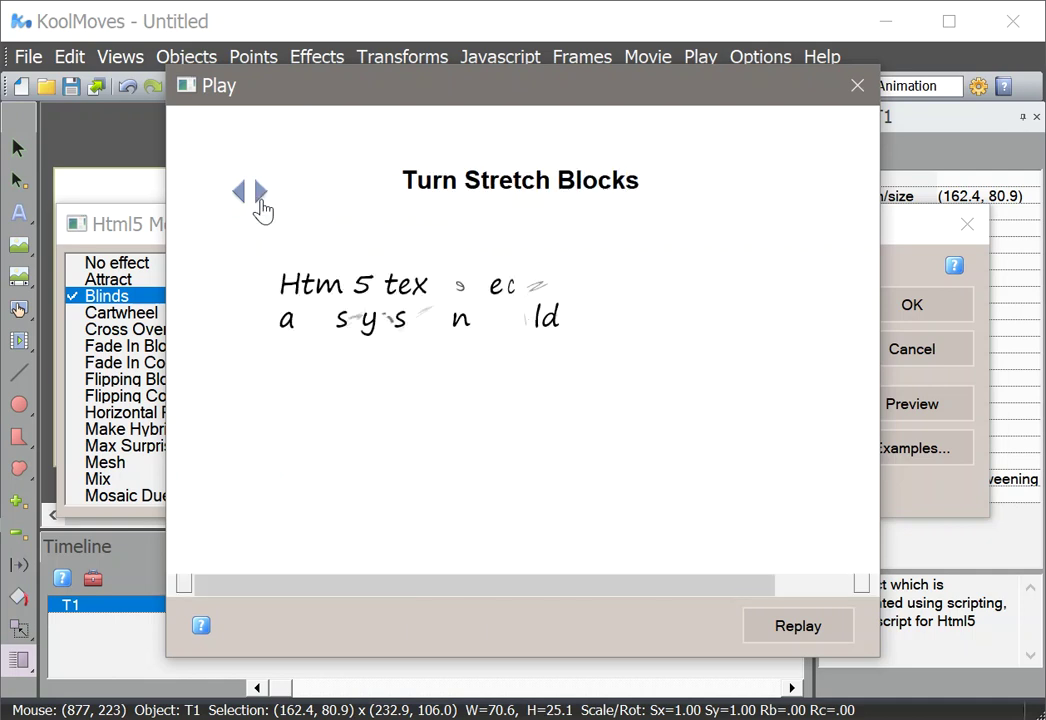
click(260, 197)
click(260, 197)
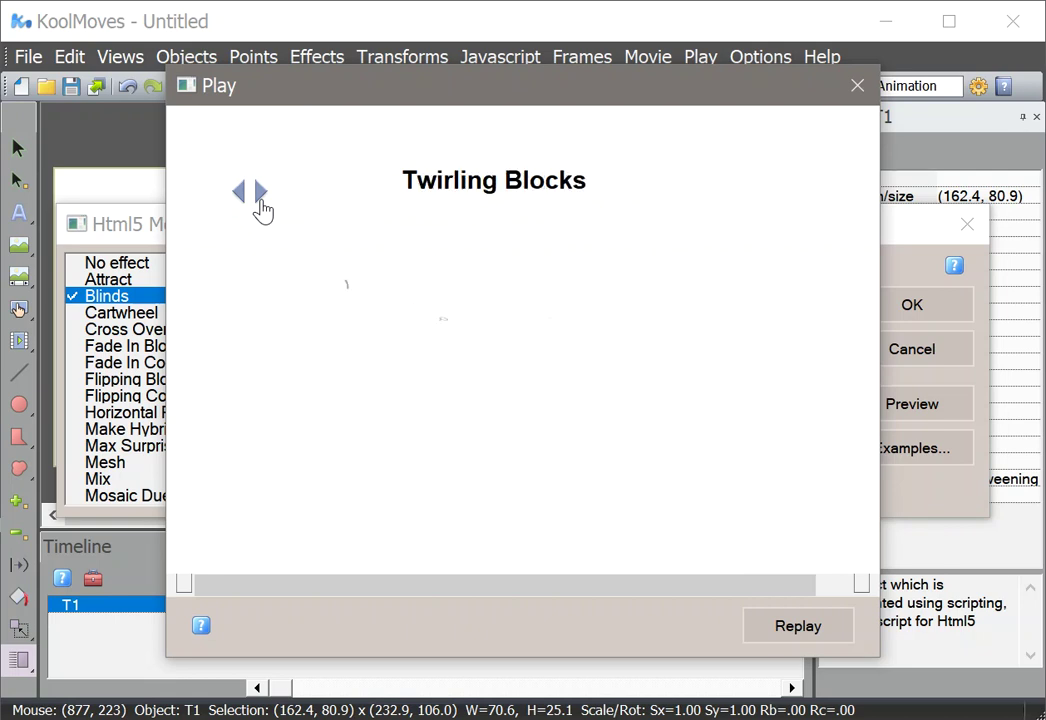
click(260, 197)
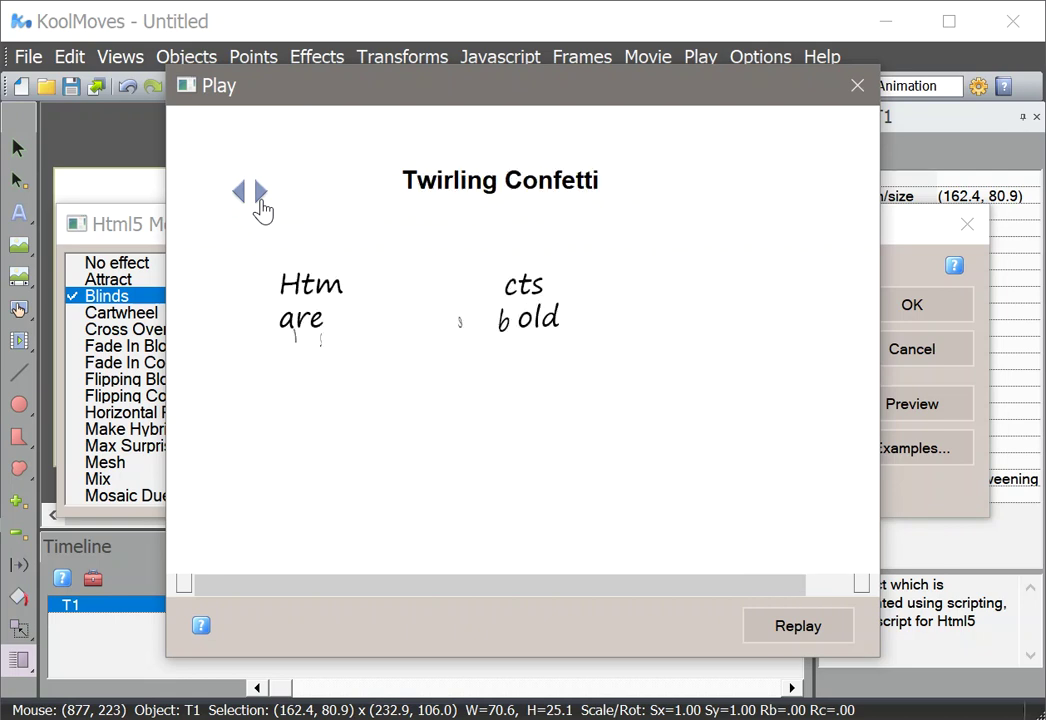
click(260, 197)
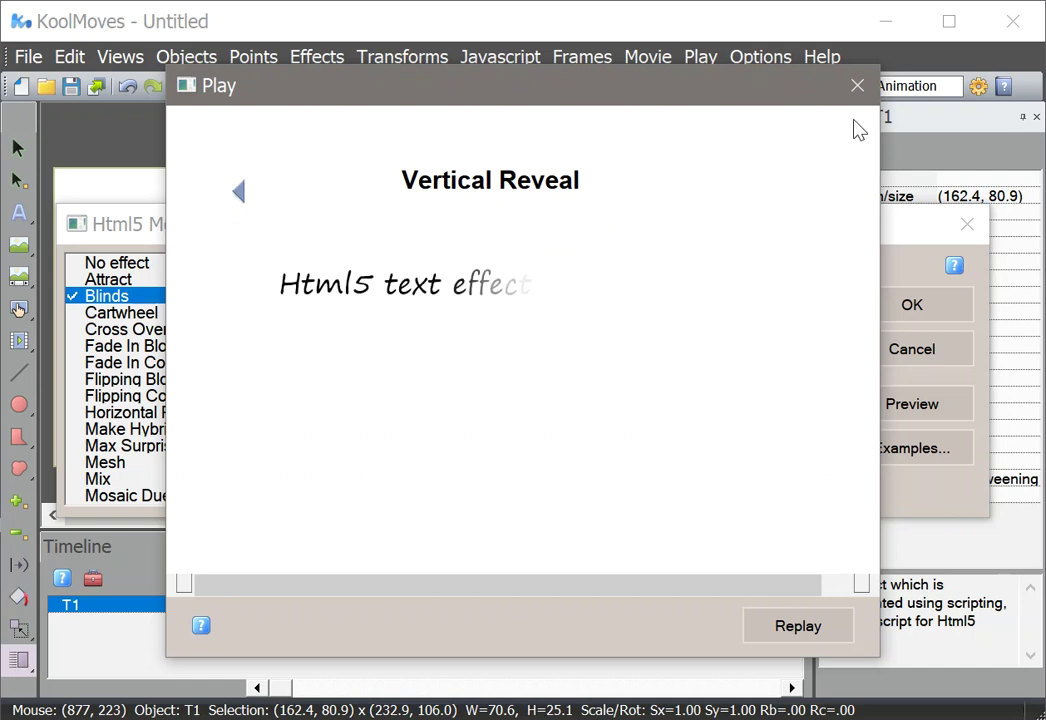
click(857, 87)
click(905, 349)
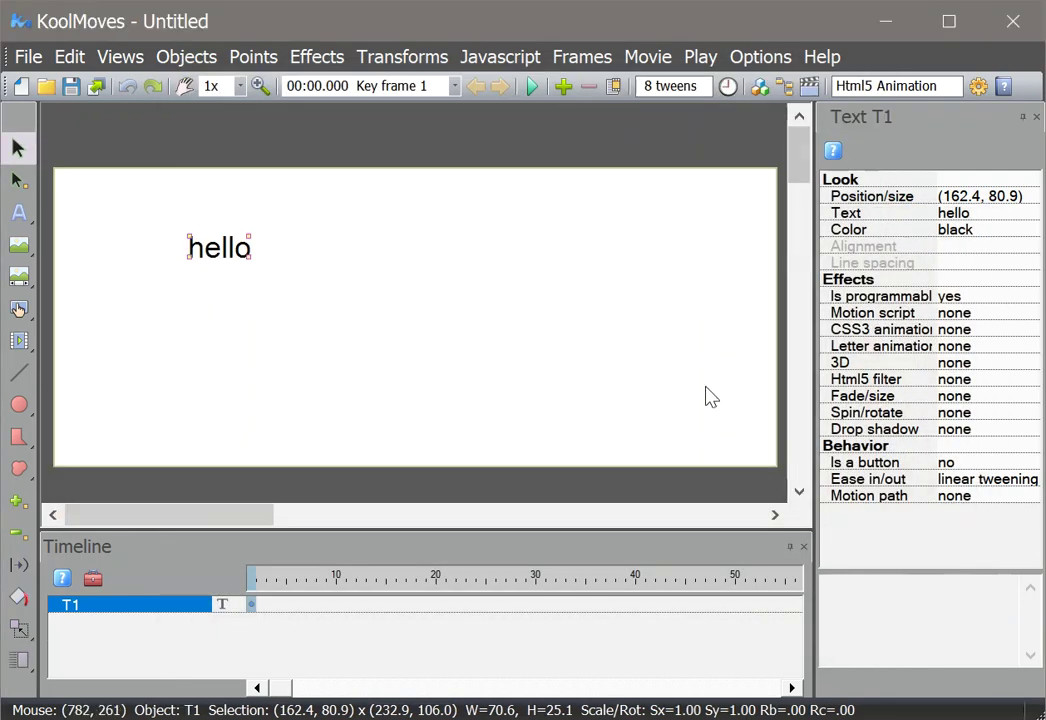
Try the lightSpeedIn CSS3 animation effect from animate.css on the hello text and preview it
click(1000, 331)
click(1030, 331)
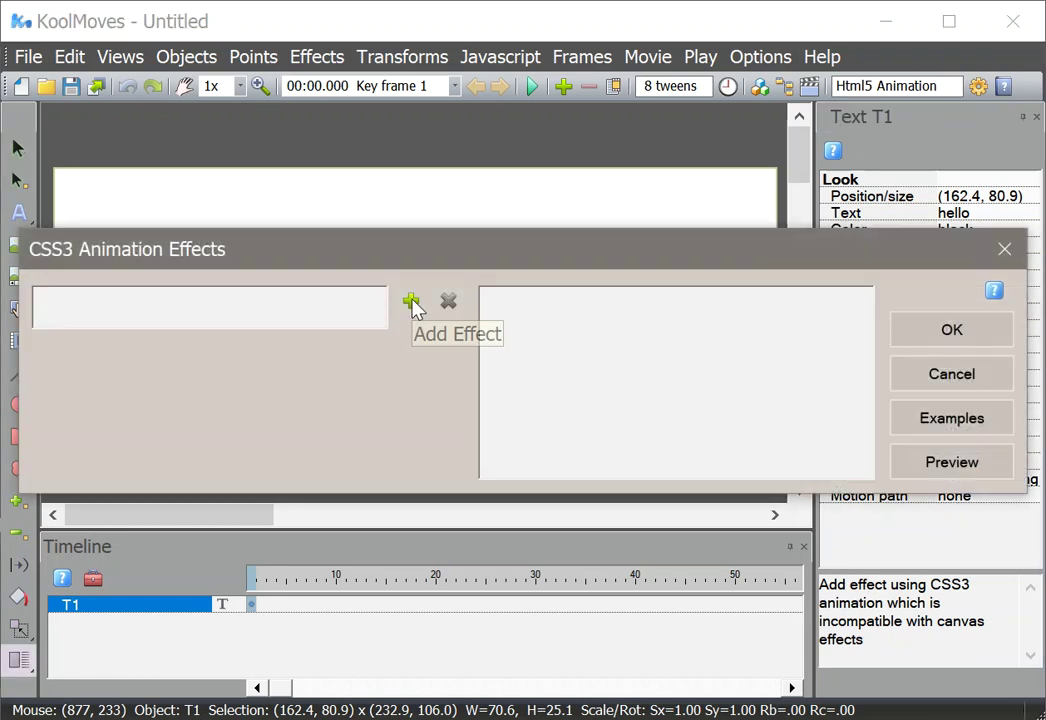
click(411, 302)
mouse_move(460, 345)
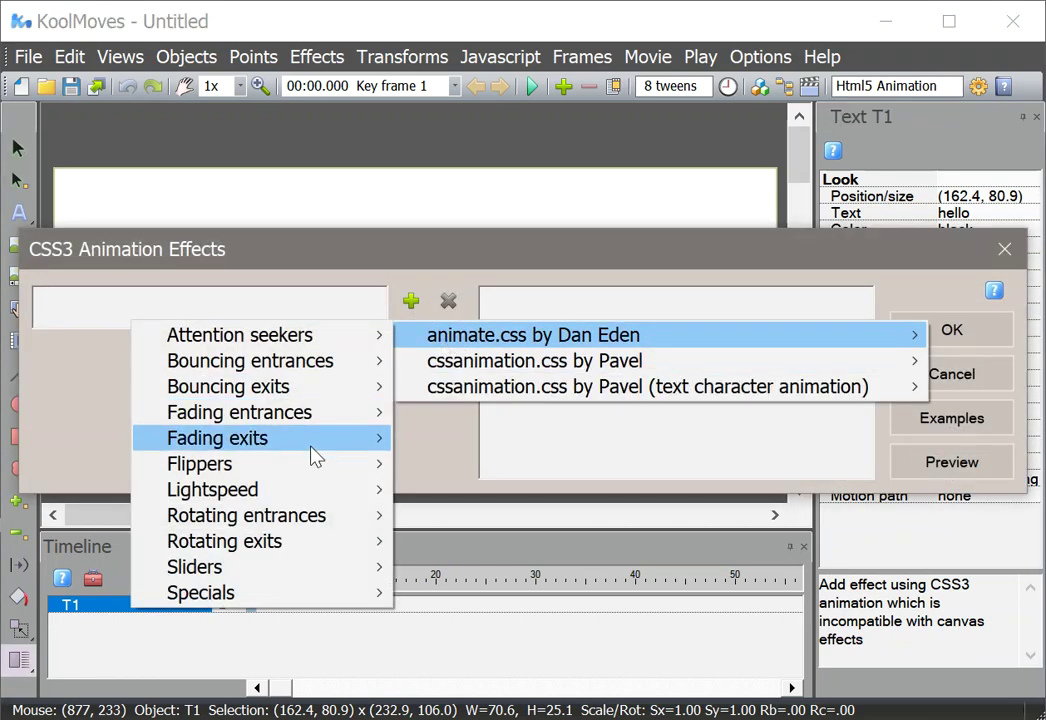
mouse_move(295, 492)
click(446, 492)
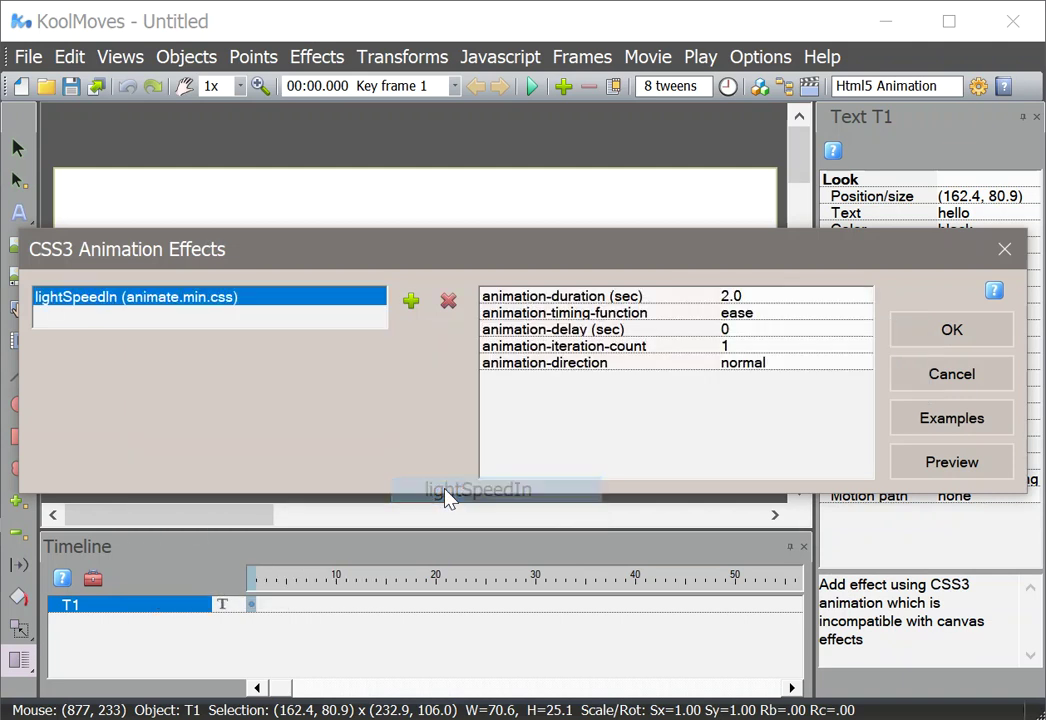
click(944, 468)
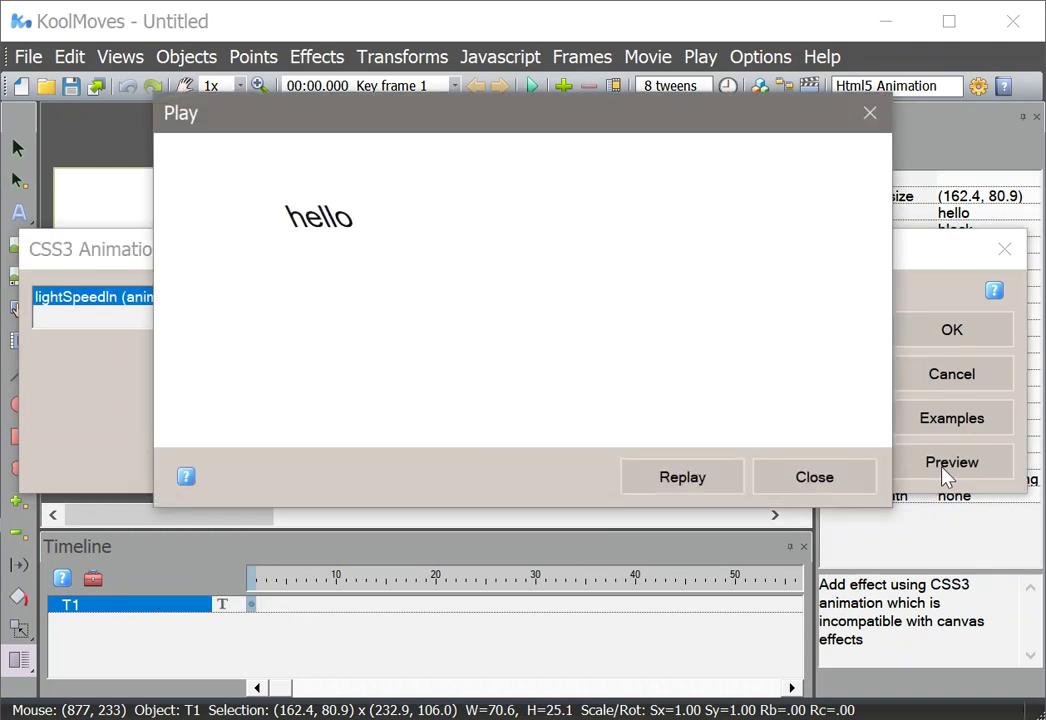
click(815, 477)
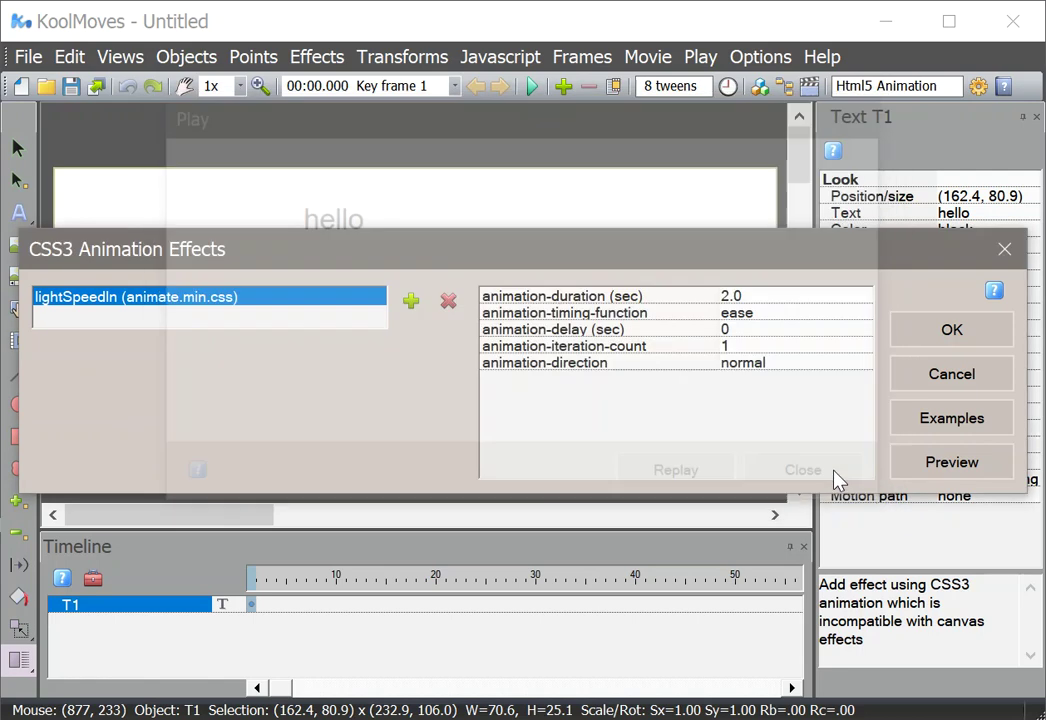
click(972, 386)
Try lightSpeedIn as the In Effect of the hello text's letter animation and preview it
click(1030, 347)
click(1030, 347)
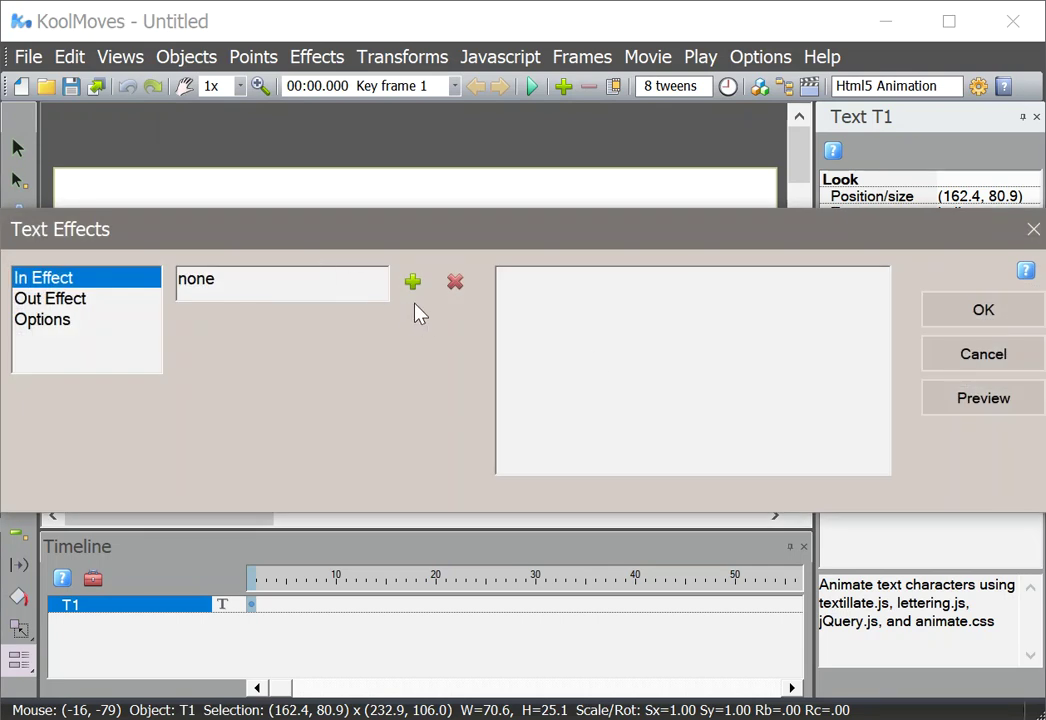
click(421, 285)
mouse_move(437, 322)
mouse_move(795, 476)
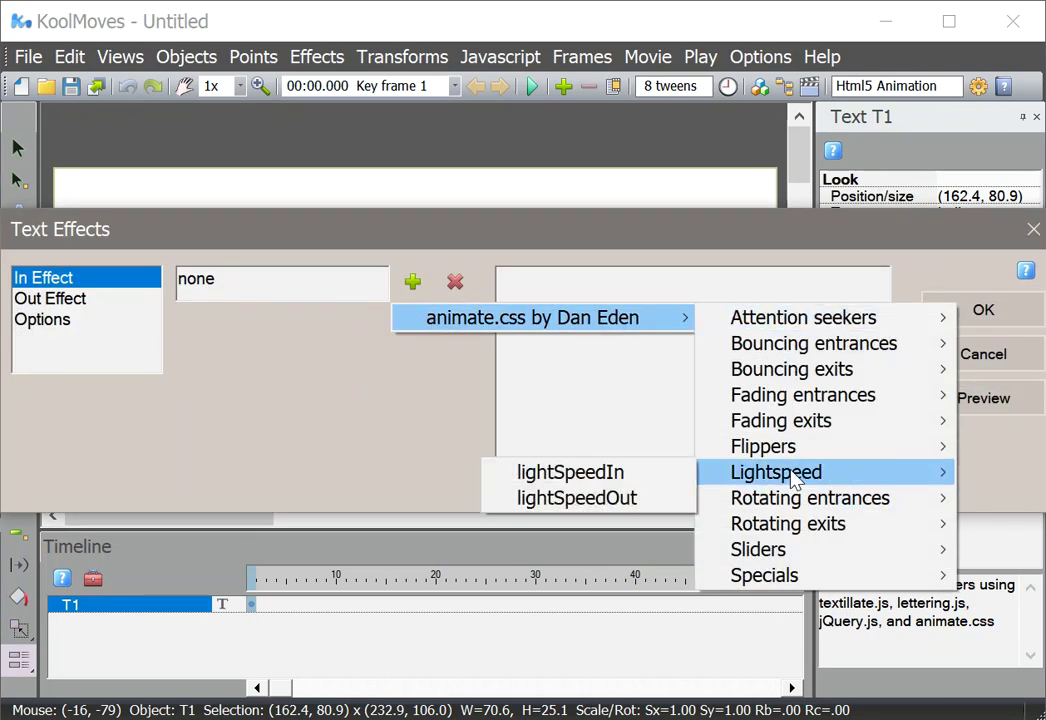
click(652, 474)
click(967, 400)
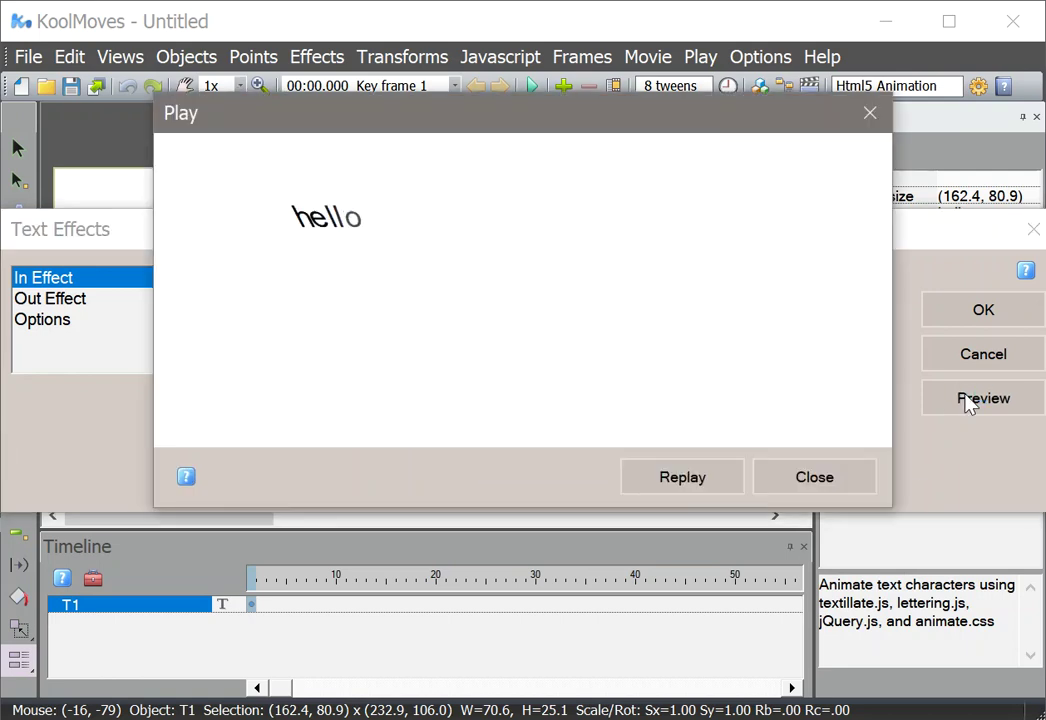
click(808, 490)
click(1020, 366)
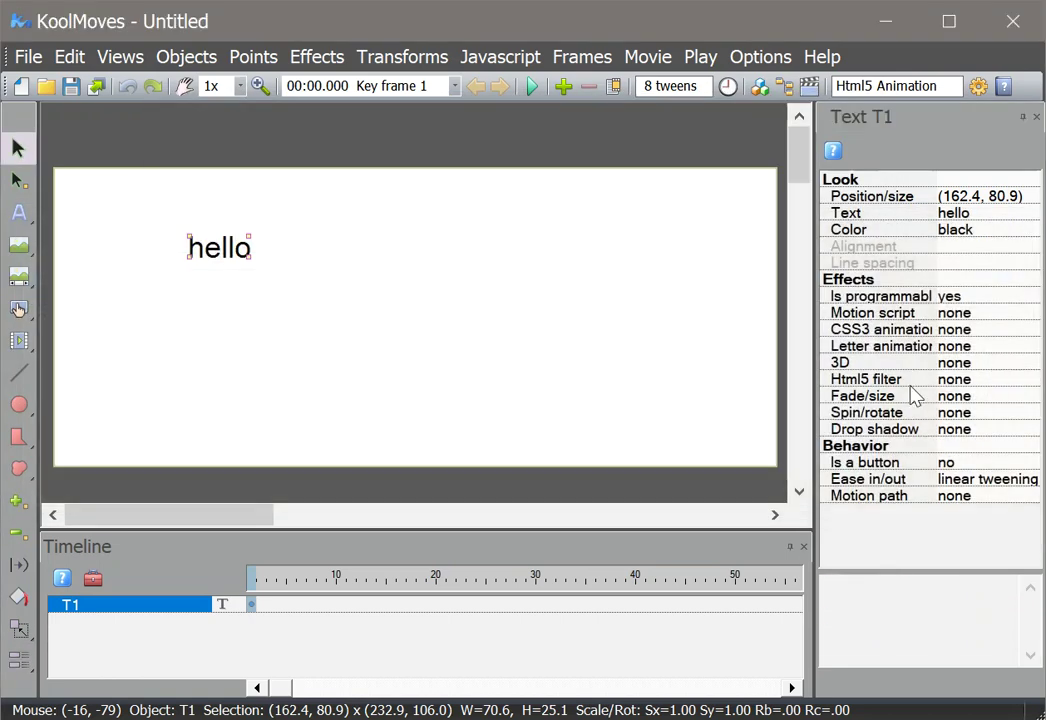
Add an initial fade in and an initial grow to the hello text, each over 2 key frames, adding frames if needed
click(853, 401)
click(1029, 397)
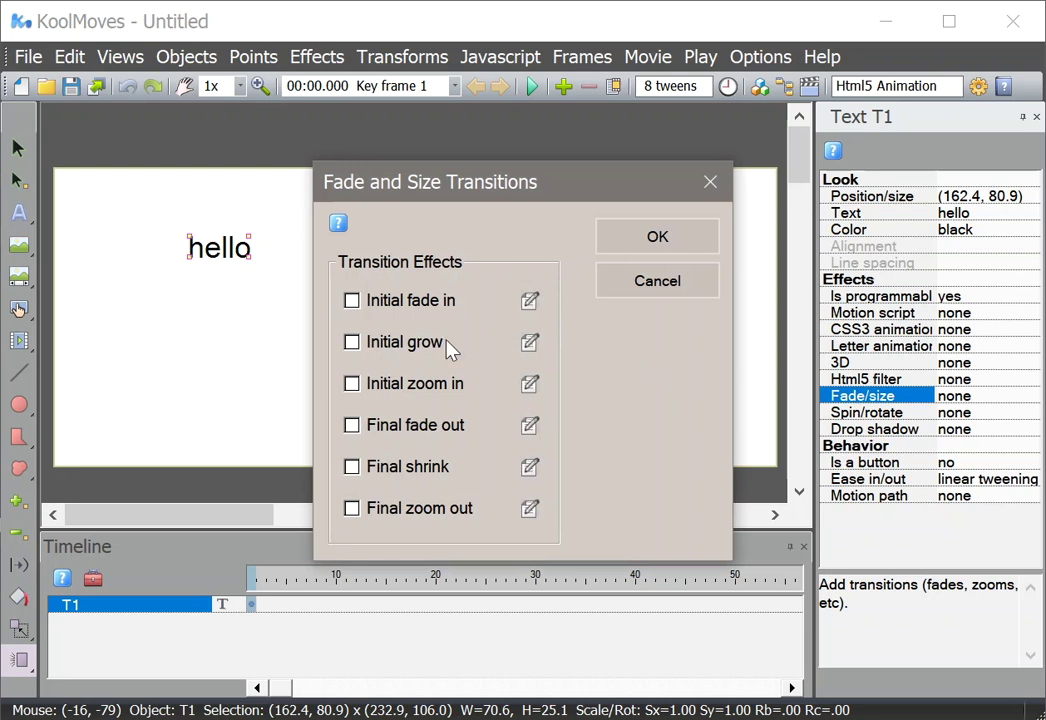
click(353, 302)
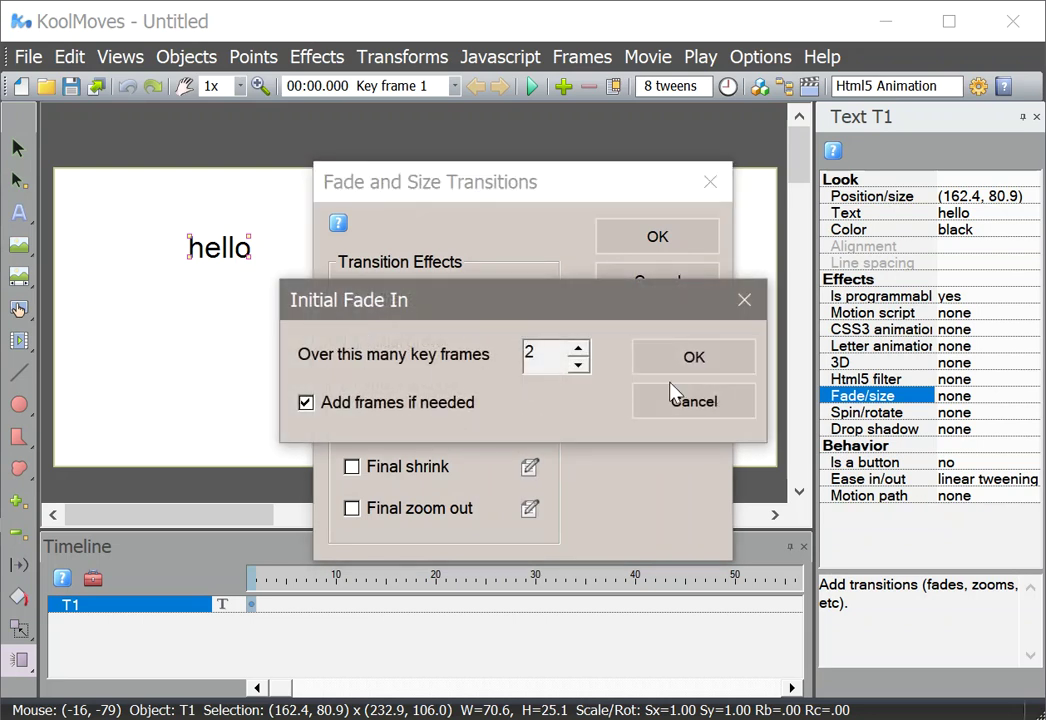
click(676, 366)
click(353, 344)
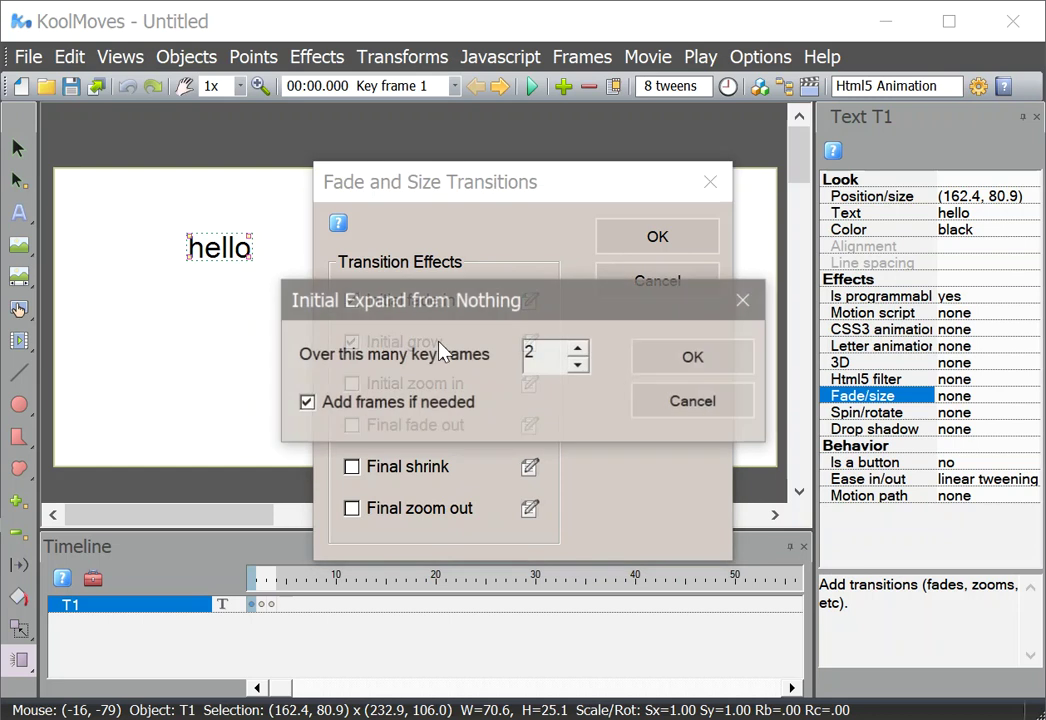
click(694, 355)
click(690, 248)
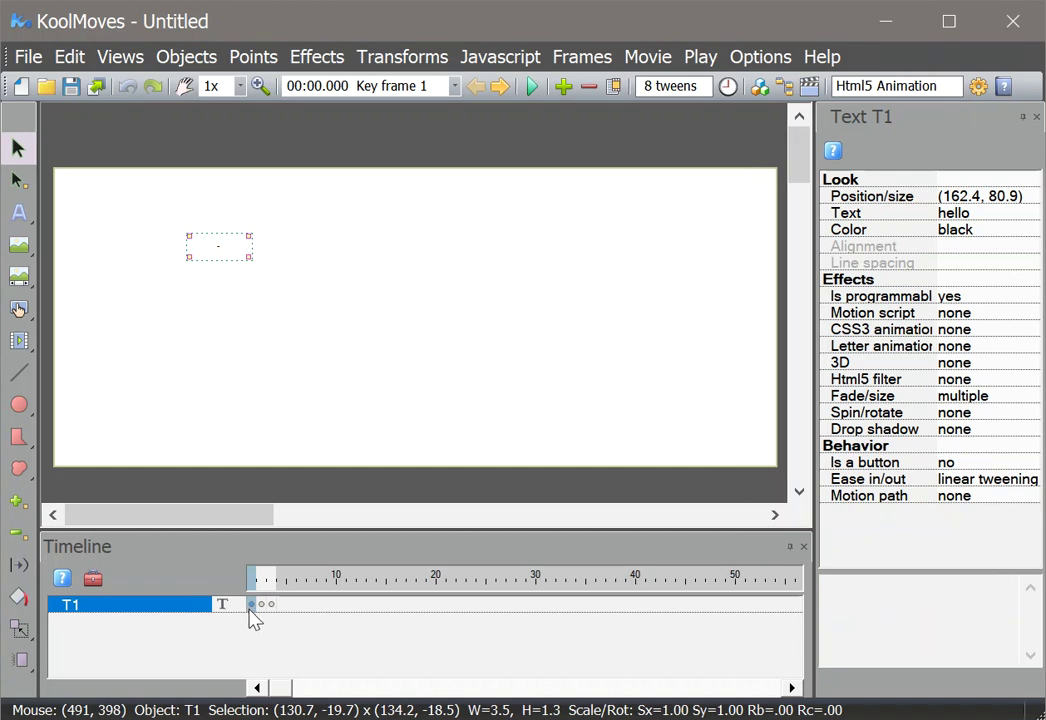
Inspect the hello text at key frames 2 and 3 and play the animation
click(261, 605)
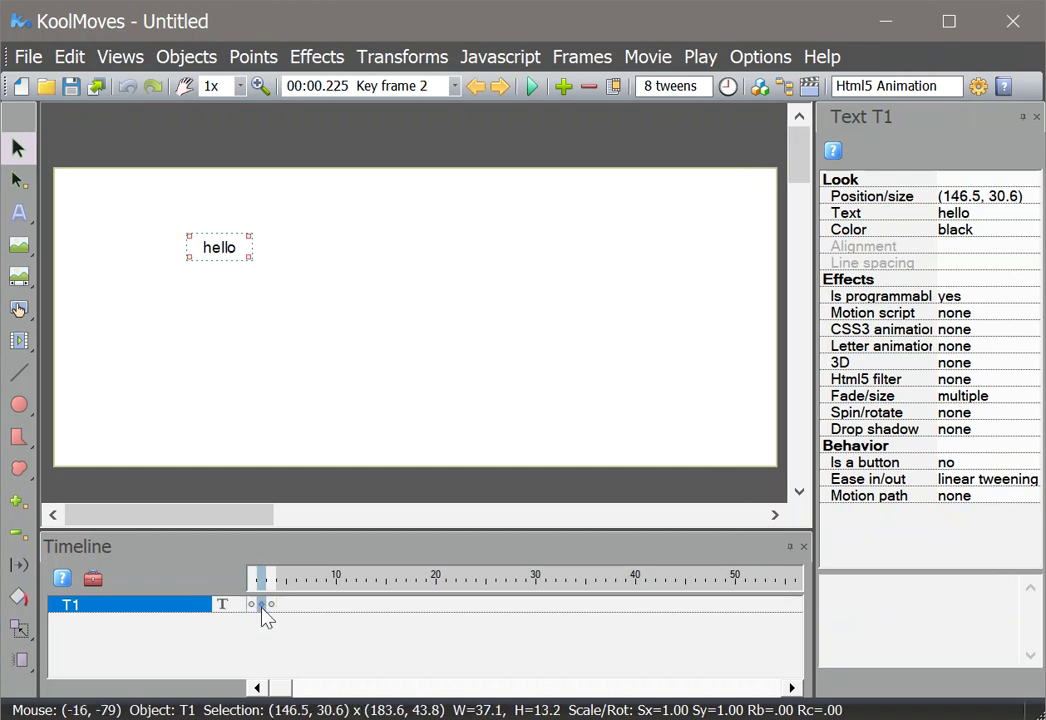
click(271, 605)
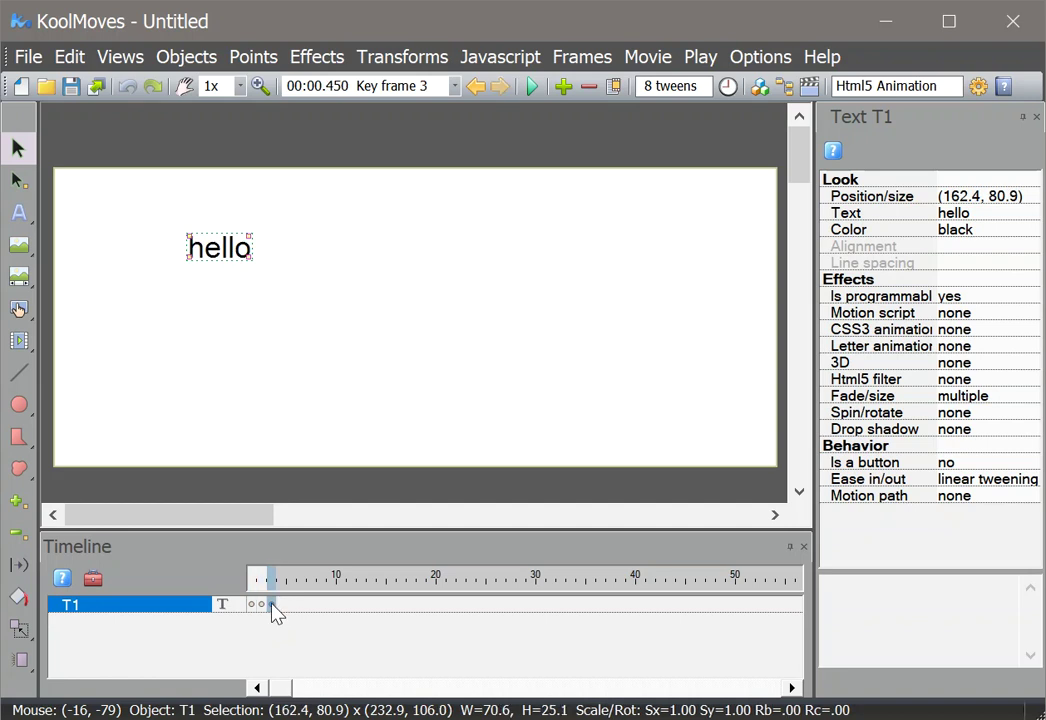
click(530, 88)
click(511, 122)
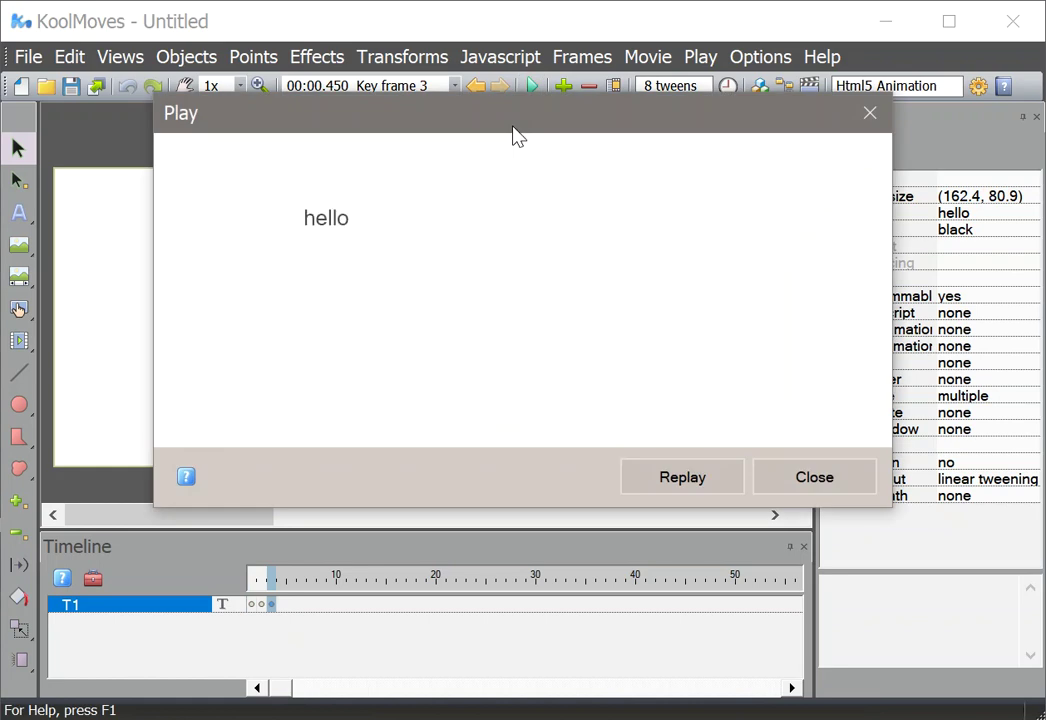
click(775, 490)
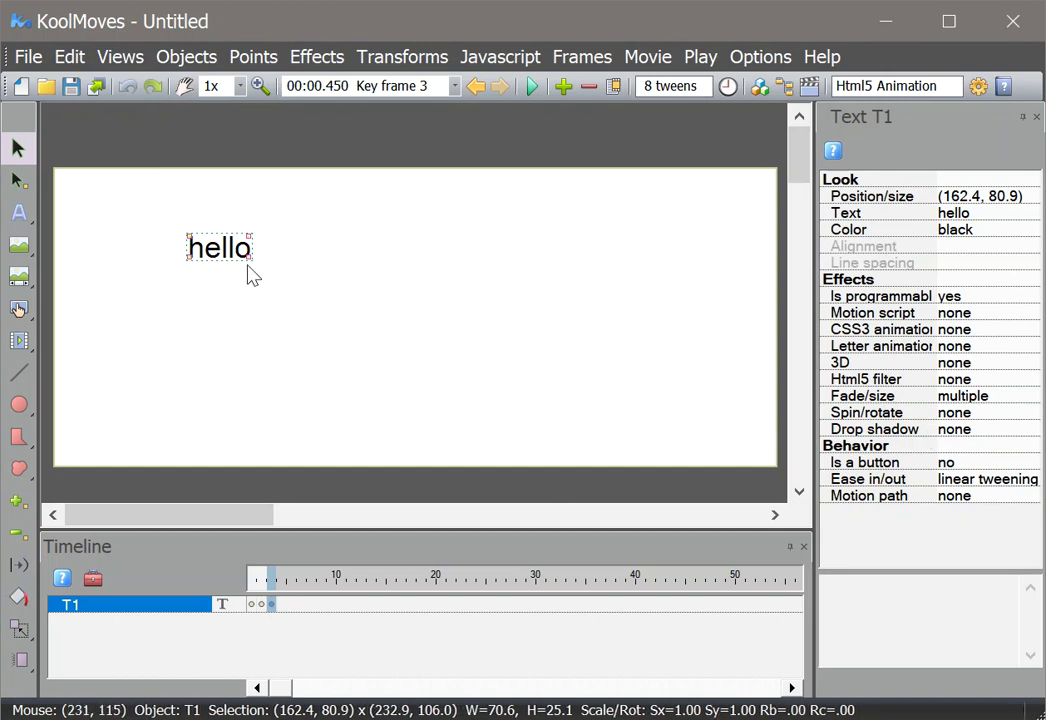
Start a new Html5 animation and draw a dynamic text box about 238 by 186 on the stage
click(21, 86)
click(555, 450)
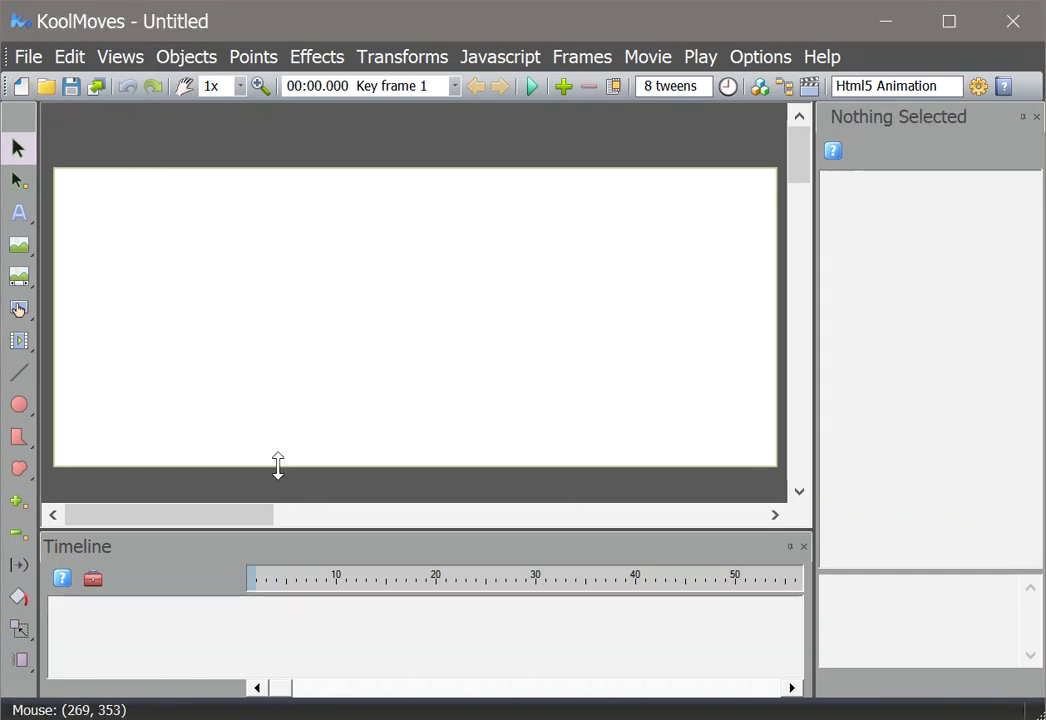
click(20, 213)
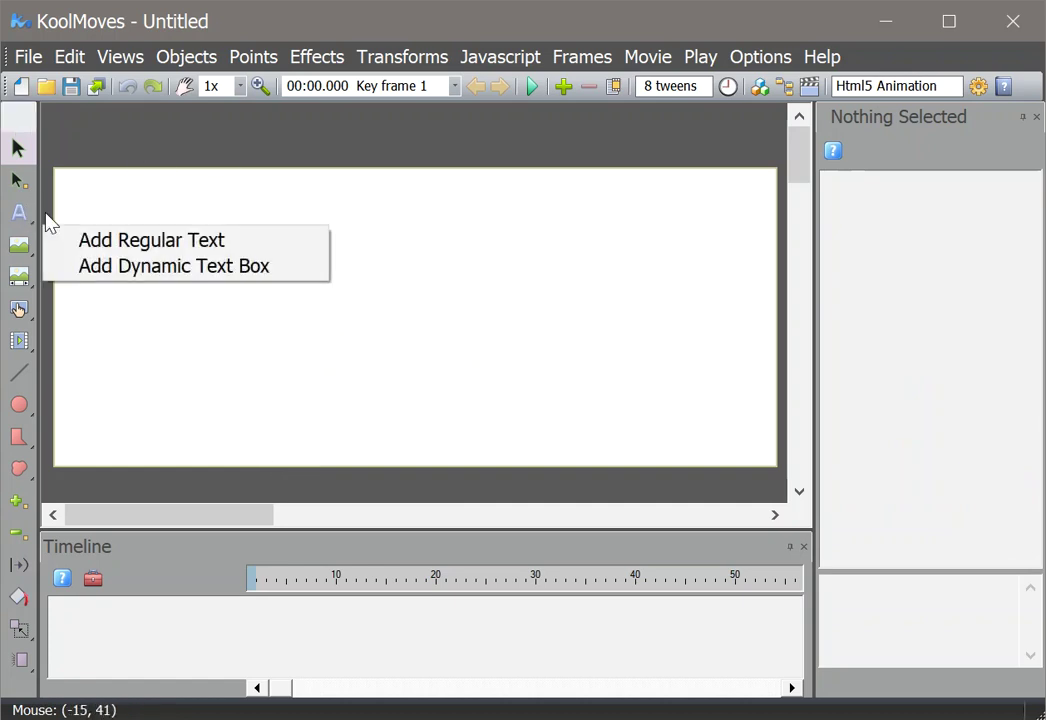
click(125, 265)
drag(194, 229, 394, 386)
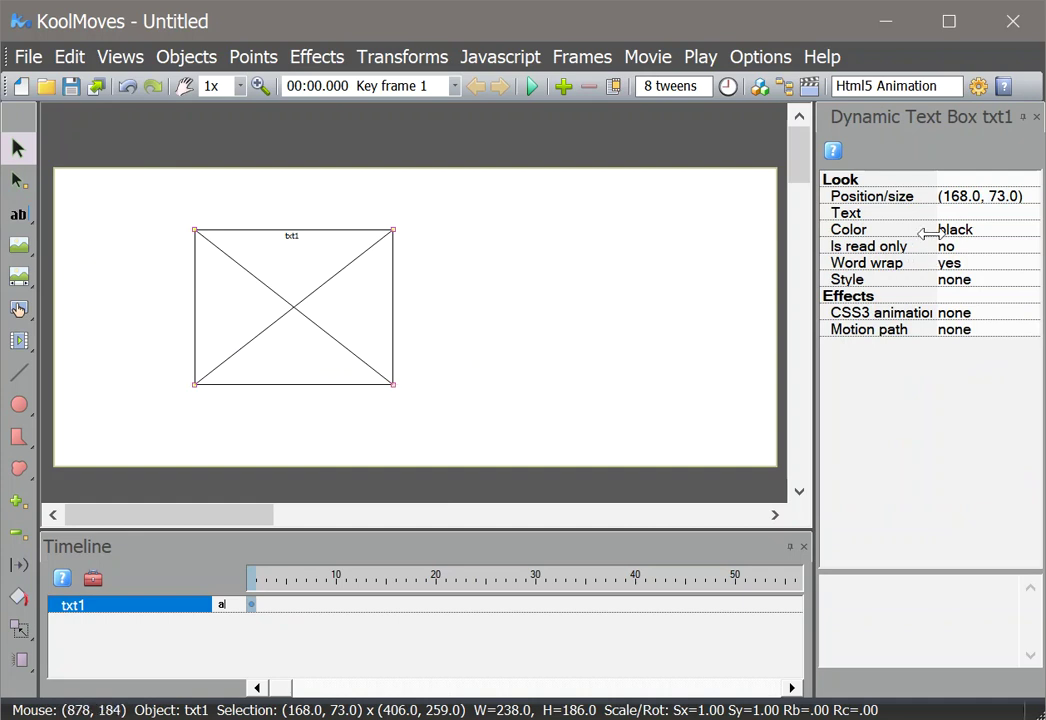
Enter "hello" as the dynamic text box's initial text in Tahoma at 60 px
click(997, 219)
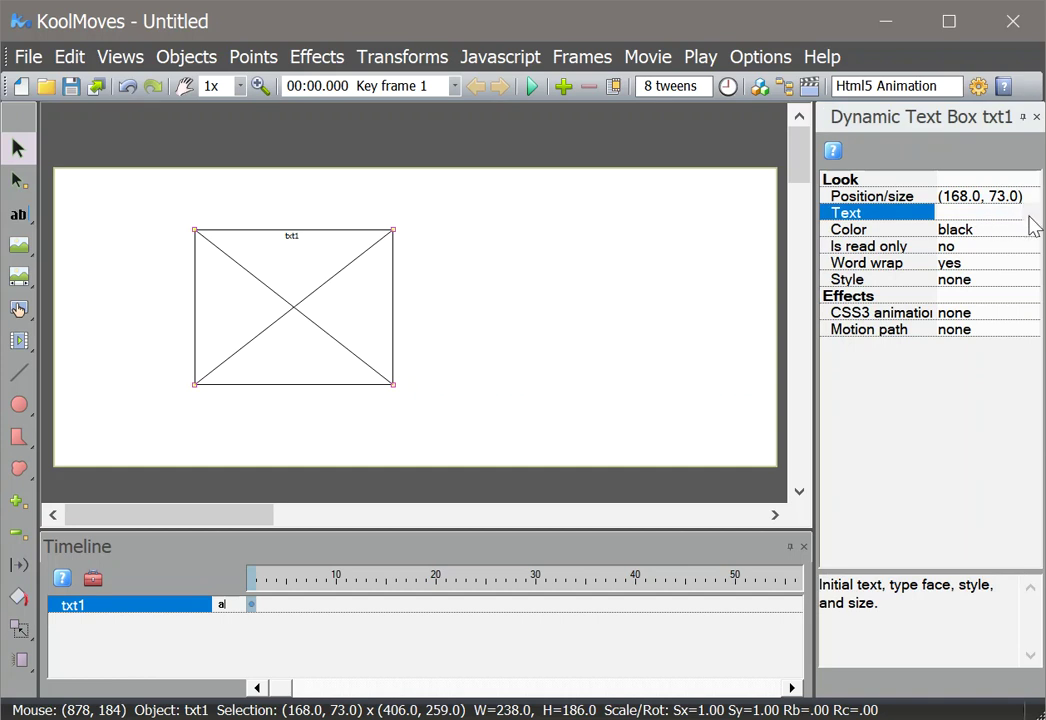
click(1030, 215)
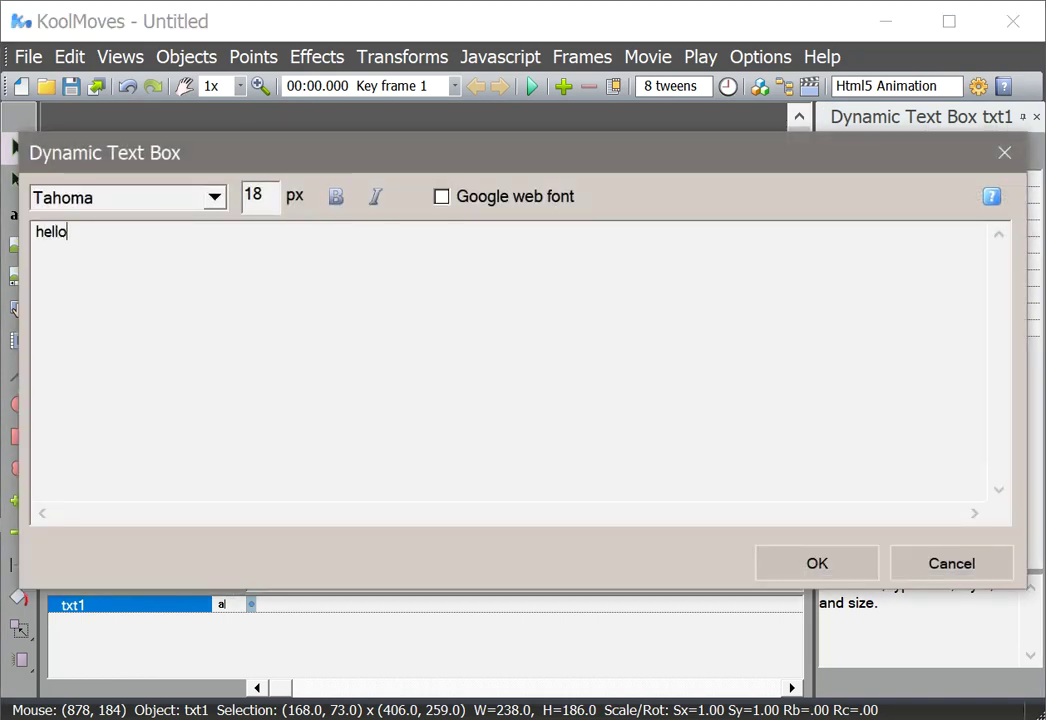
drag(270, 194, 246, 199)
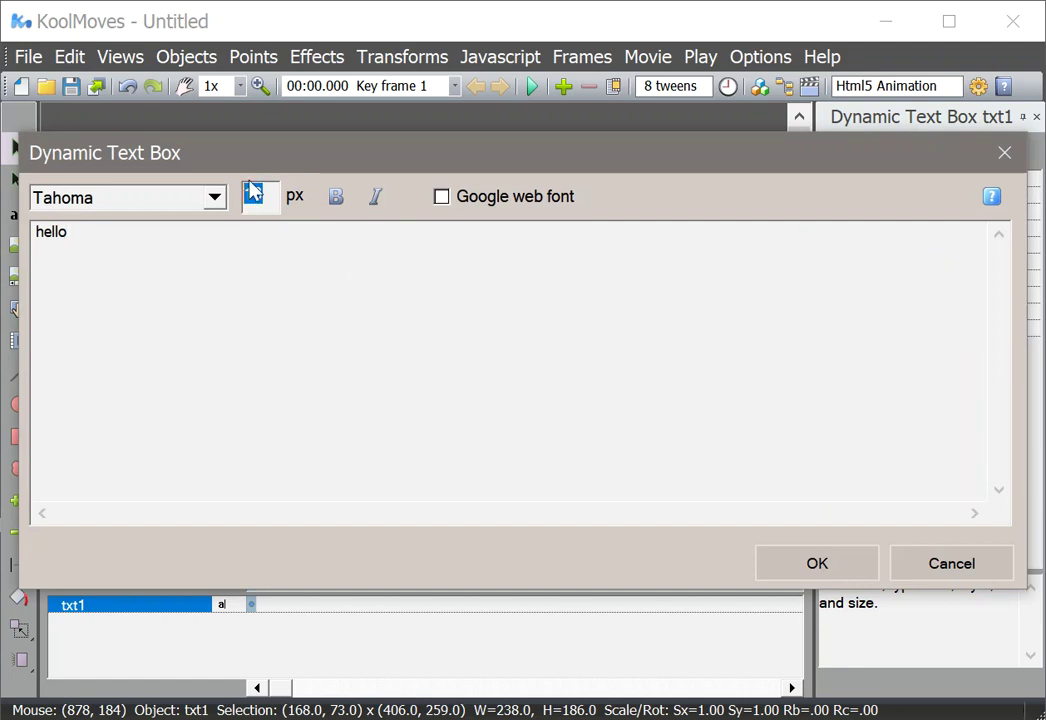
text(60)
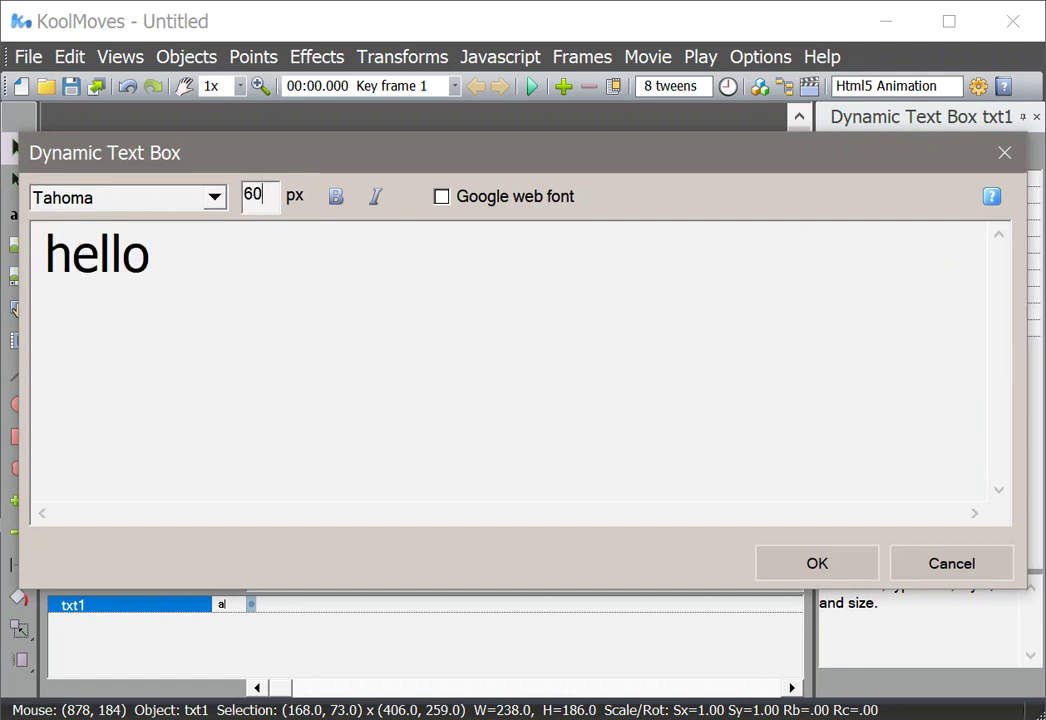
click(820, 563)
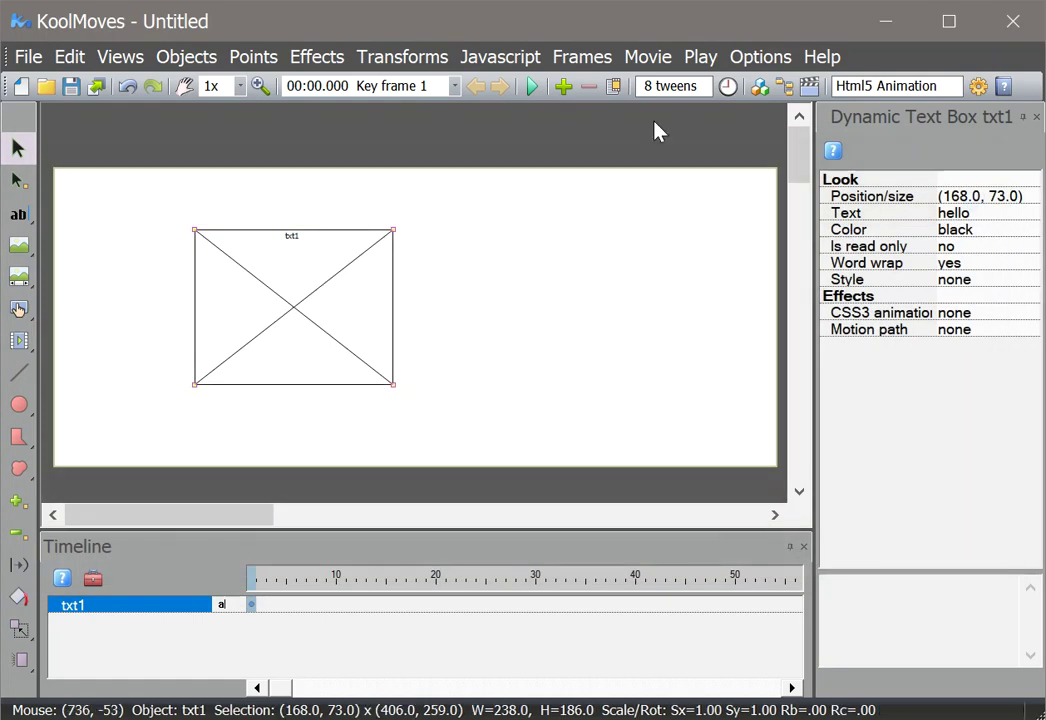
Play the animation to check the dynamic text box and close the playback
click(531, 86)
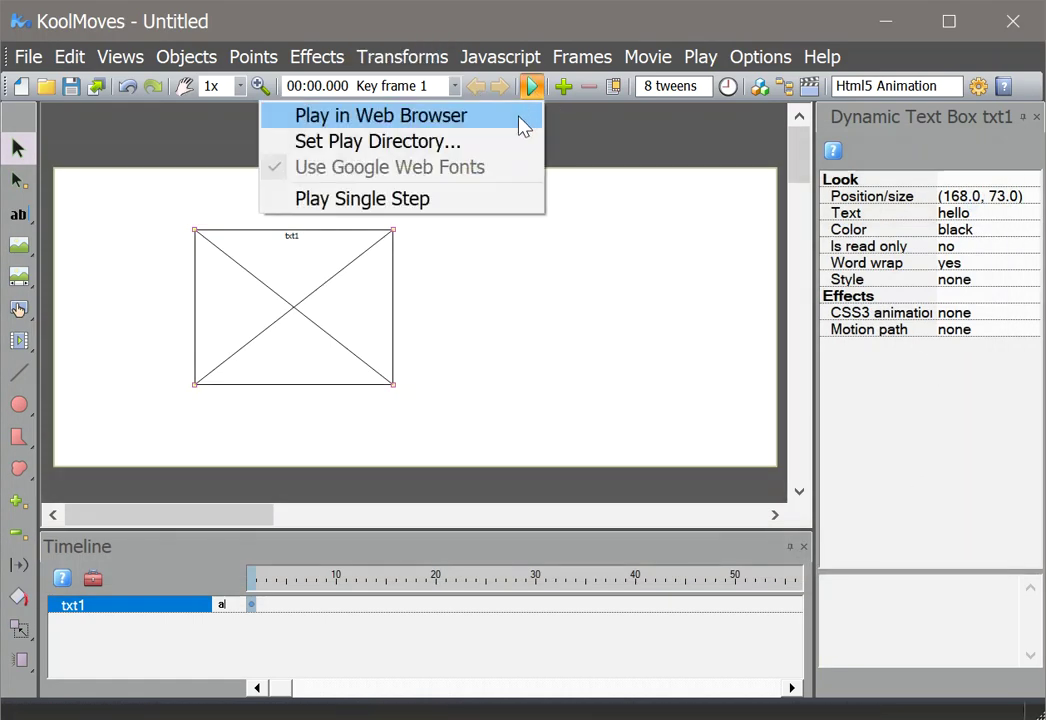
click(521, 124)
click(812, 478)
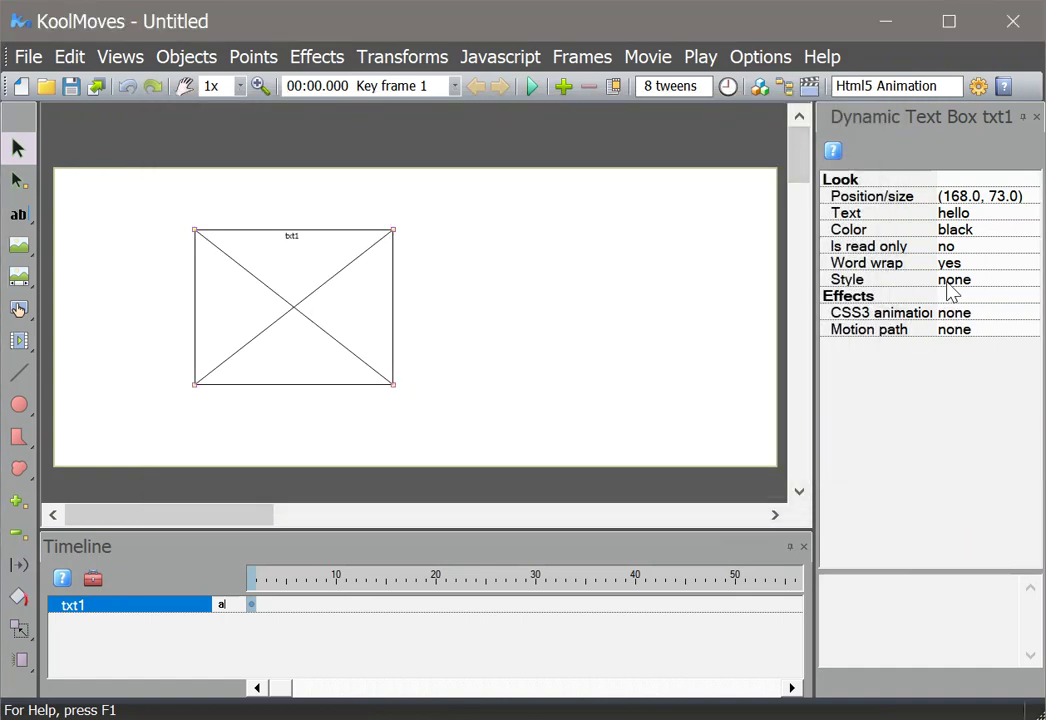
Add the bounceIn bouncing entrance from animate.css as a CSS3 animation for the dynamic text box
click(1002, 313)
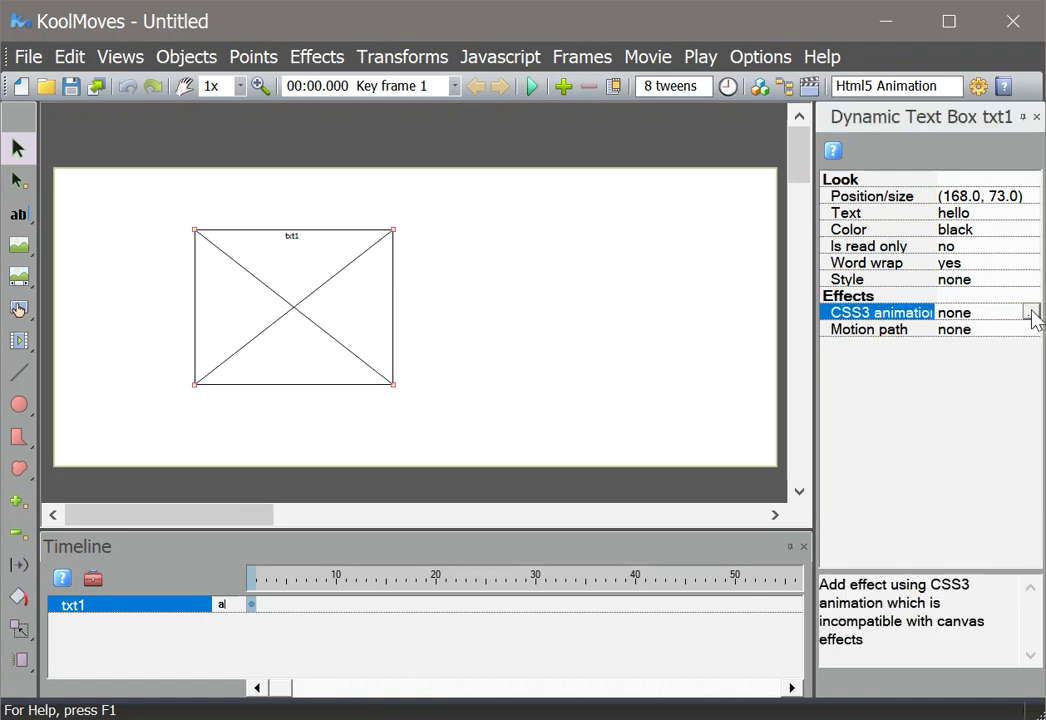
click(1034, 314)
click(412, 302)
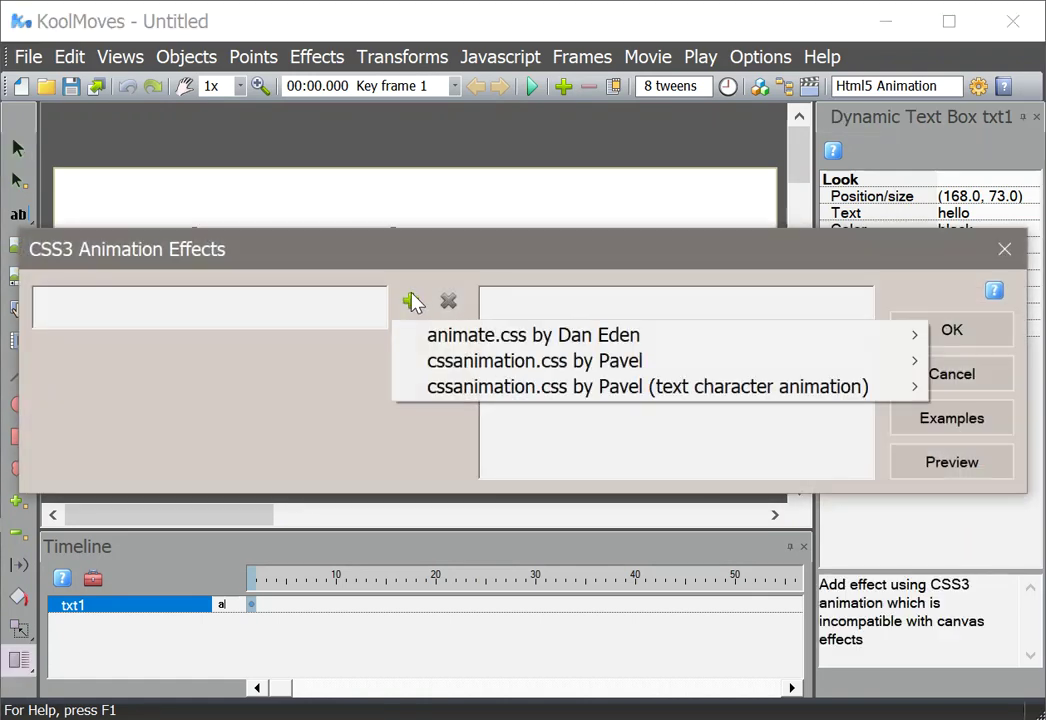
mouse_move(472, 345)
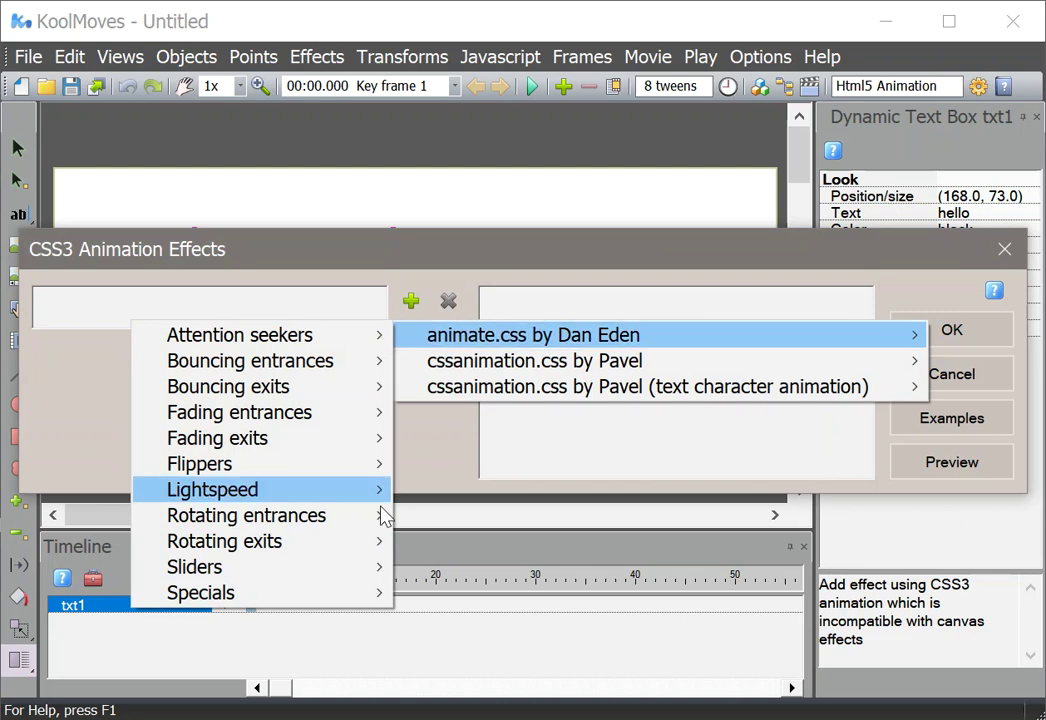
mouse_move(369, 593)
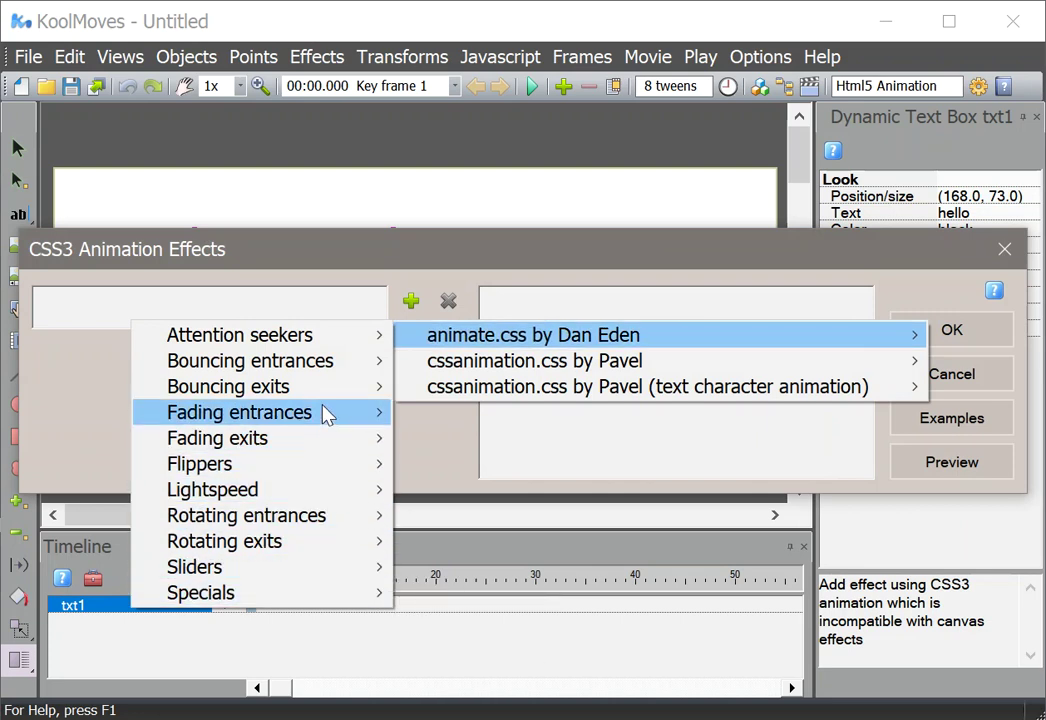
mouse_move(326, 370)
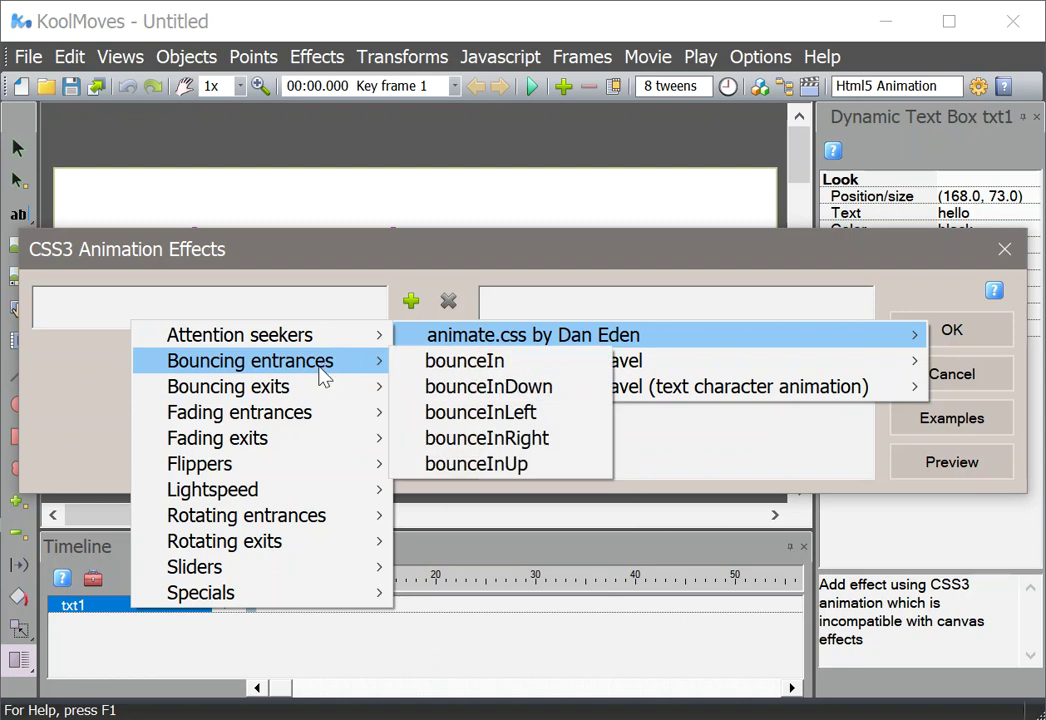
mouse_move(312, 412)
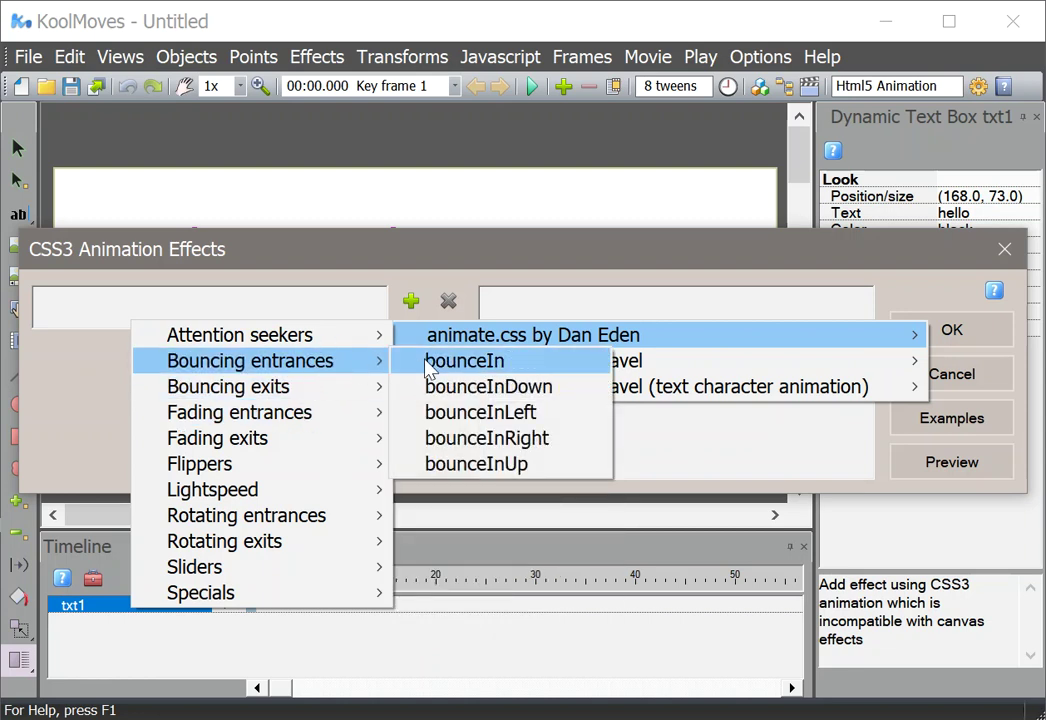
click(430, 366)
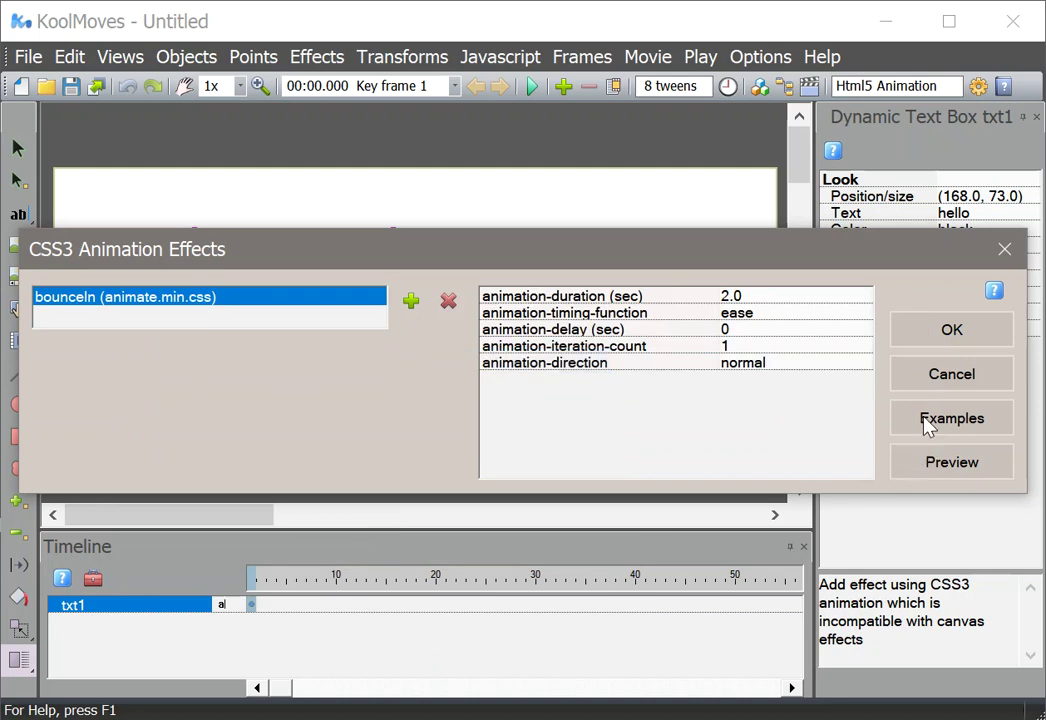
Preview the bounceIn effect, replay it with the text replaced by "type in", and discard the effect
click(938, 465)
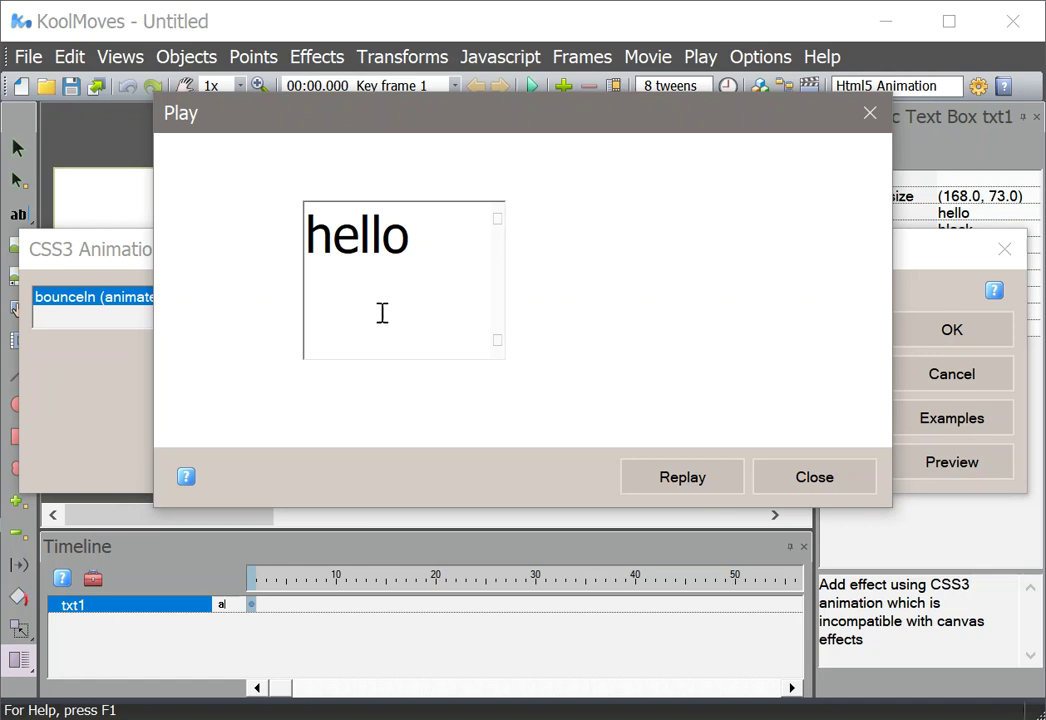
drag(408, 234, 304, 240)
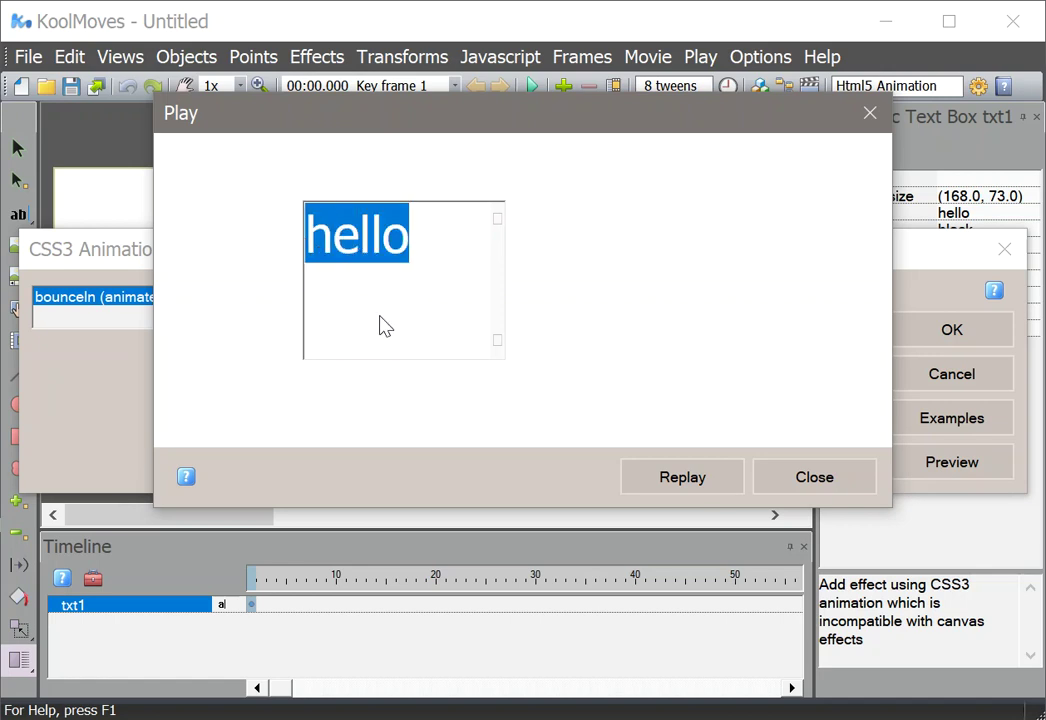
text(type)
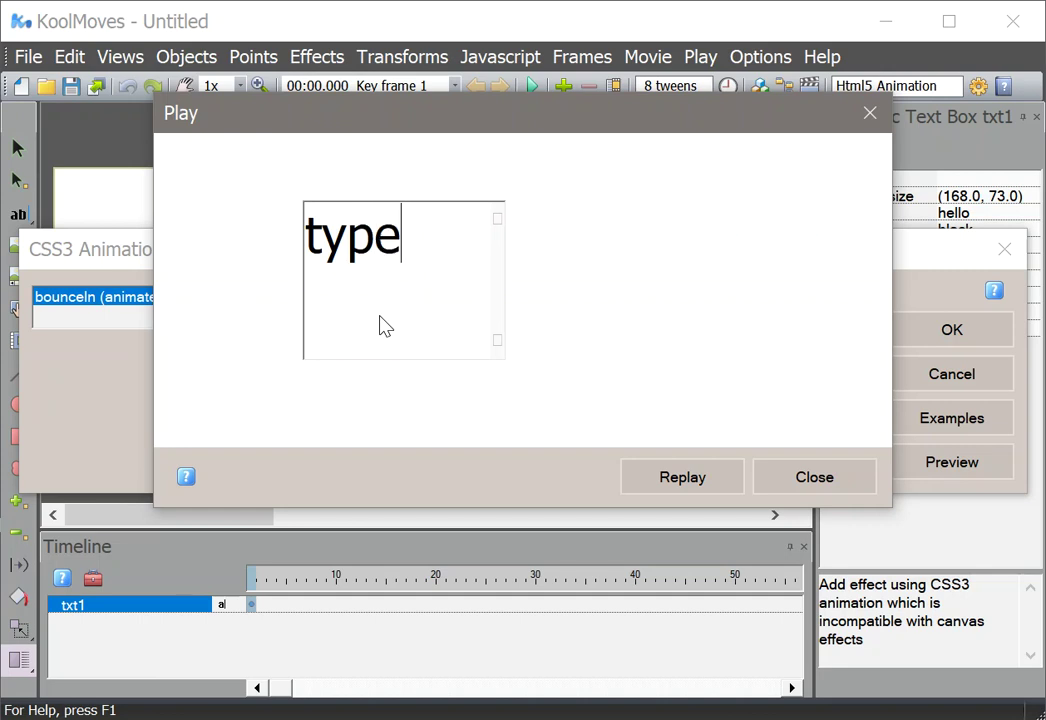
text( in)
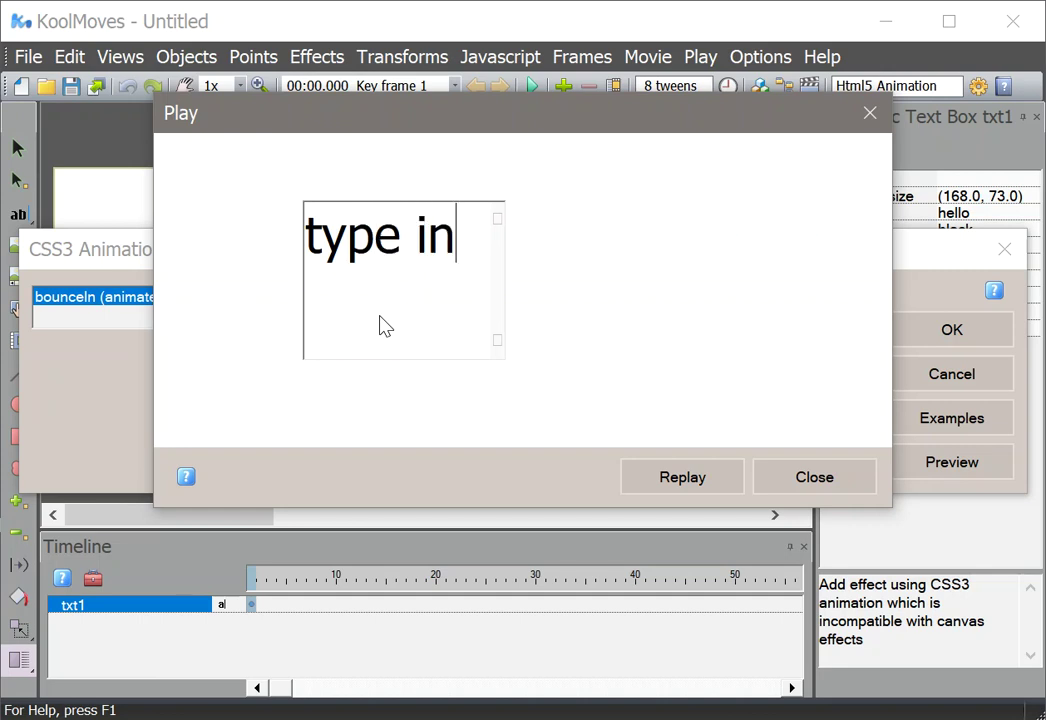
click(700, 485)
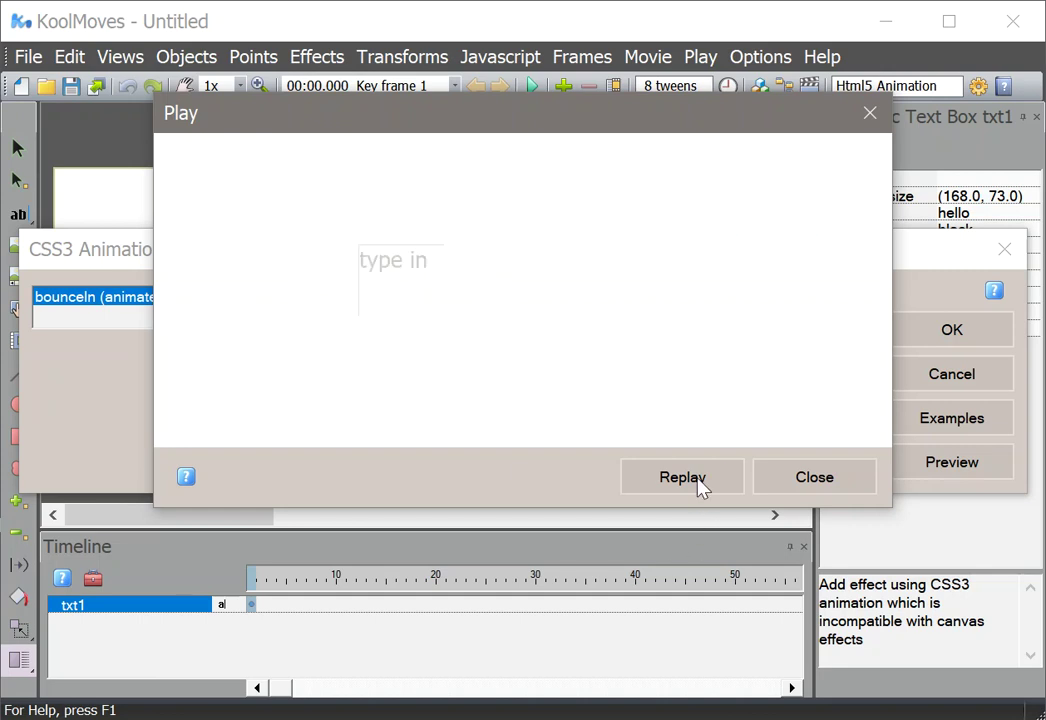
click(790, 491)
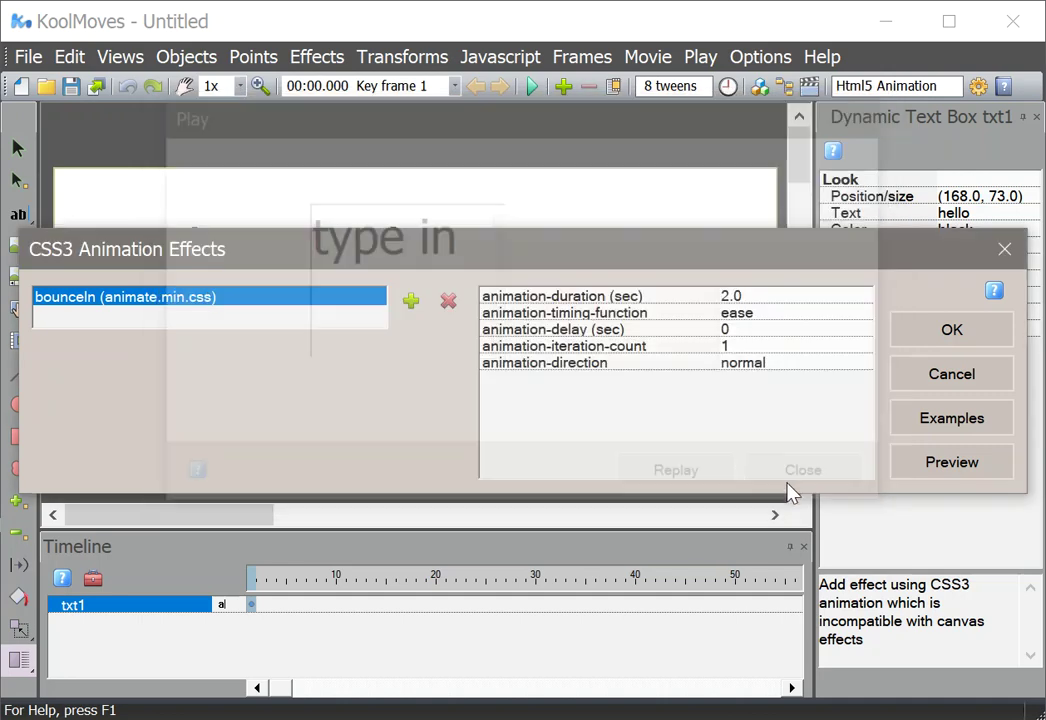
click(960, 390)
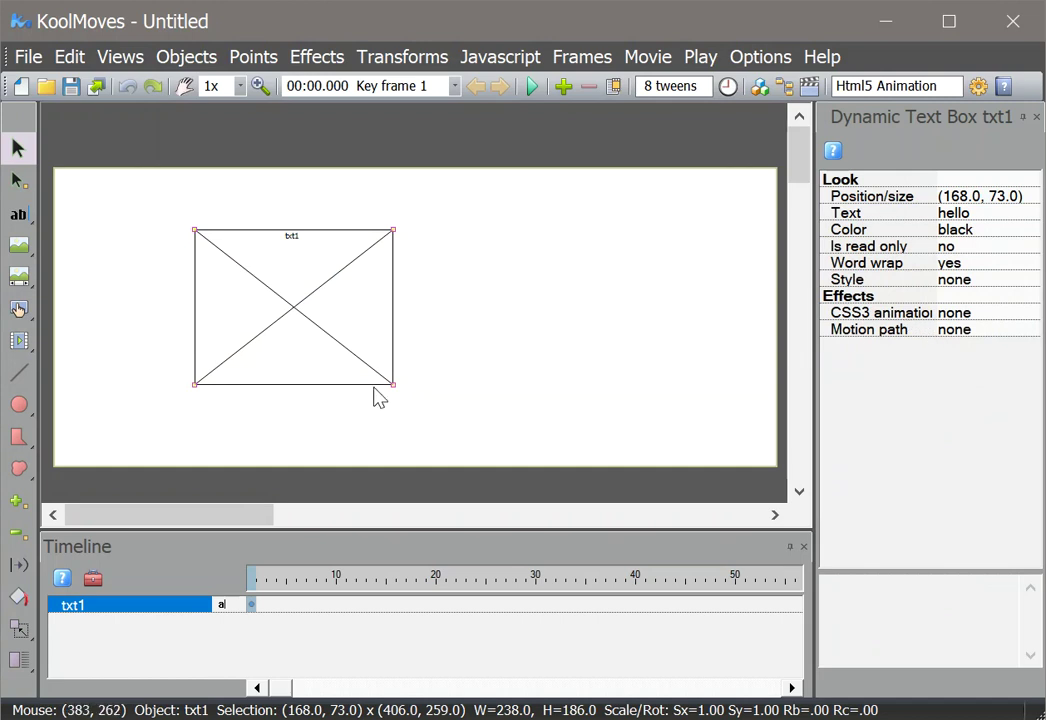
Start a new animation without saving the current one and place the regular text "hello" at about (307, 123) on the stage
click(21, 87)
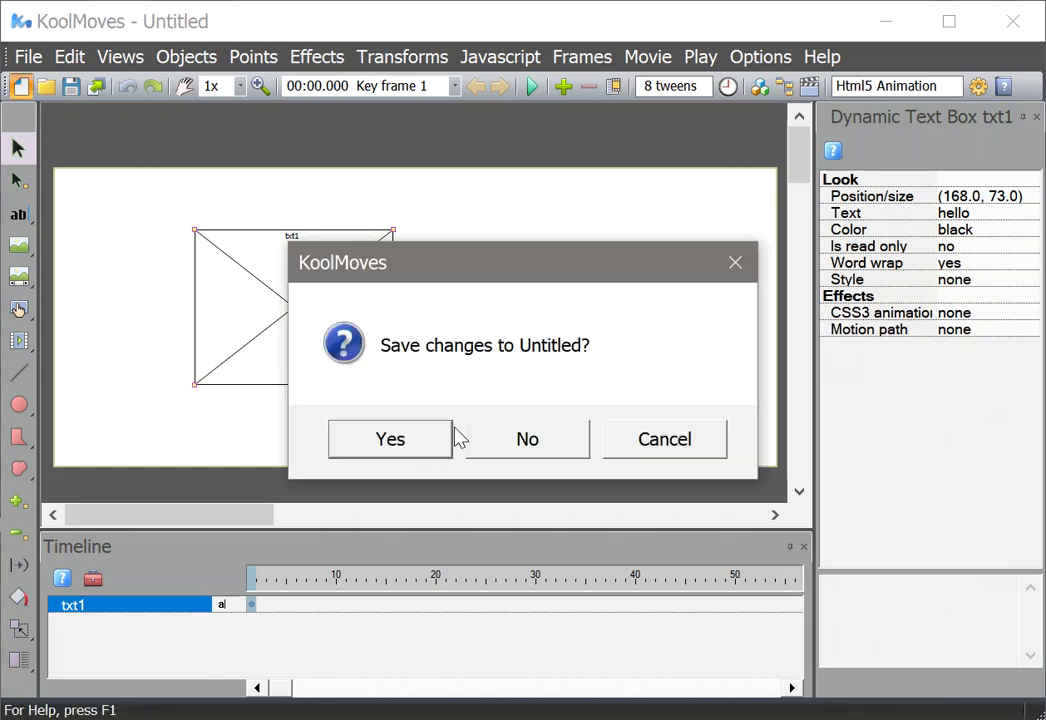
click(496, 441)
click(17, 215)
click(91, 242)
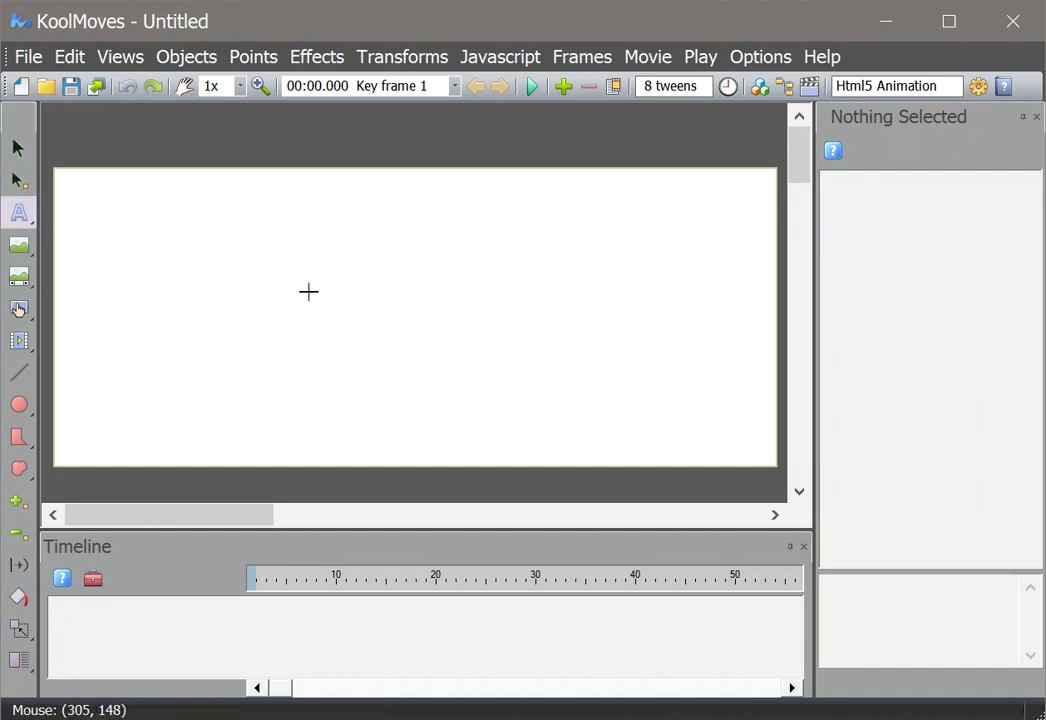
click(310, 291)
text(hello)
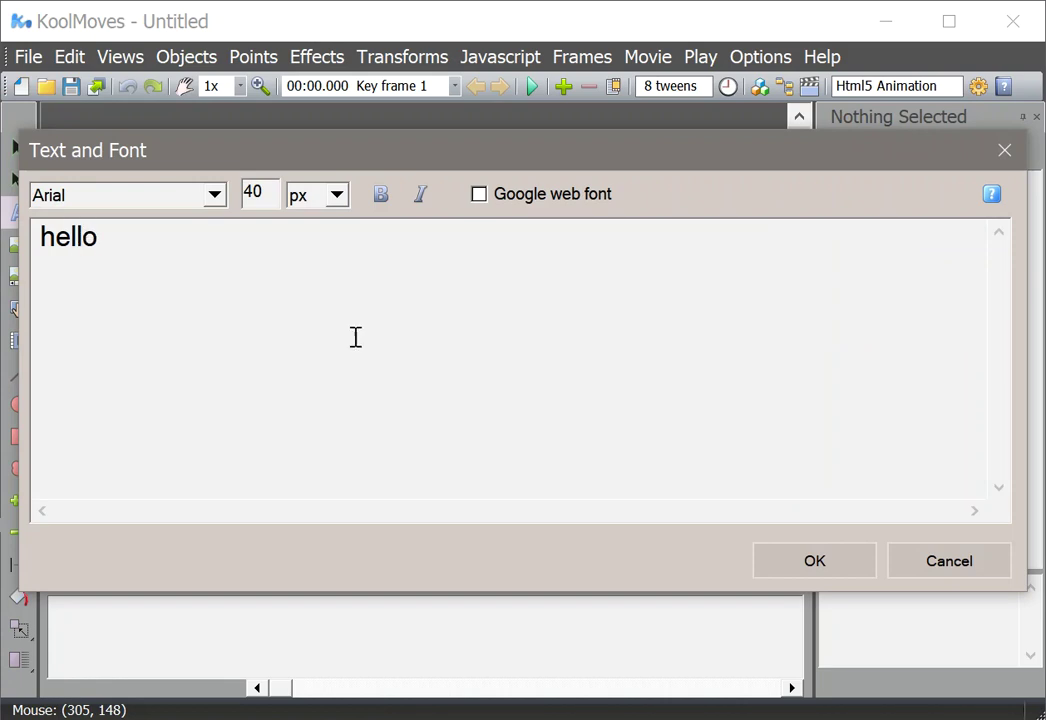
click(782, 573)
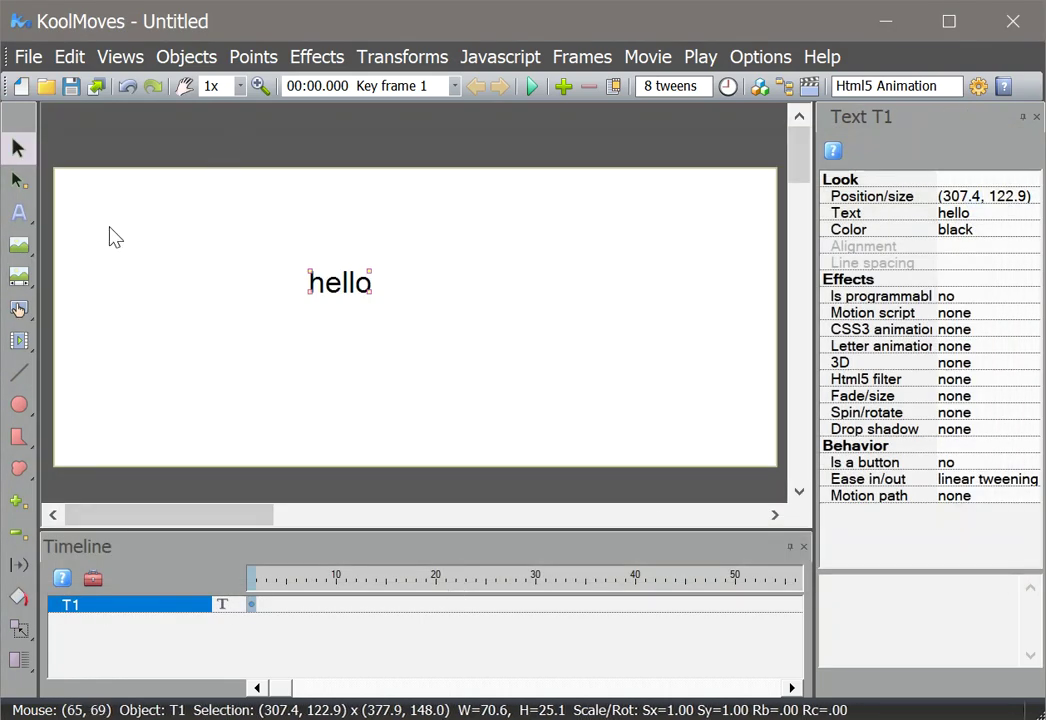
Convert the hello text to a button and create its Over state as a copy of the Up state
right_click(340, 296)
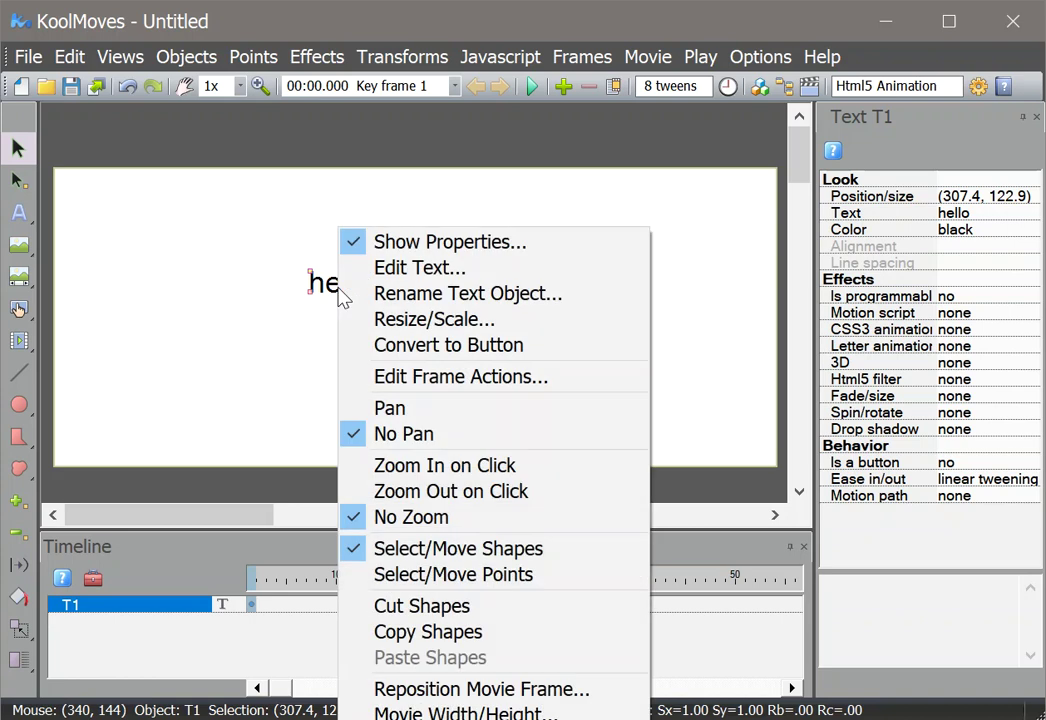
click(364, 344)
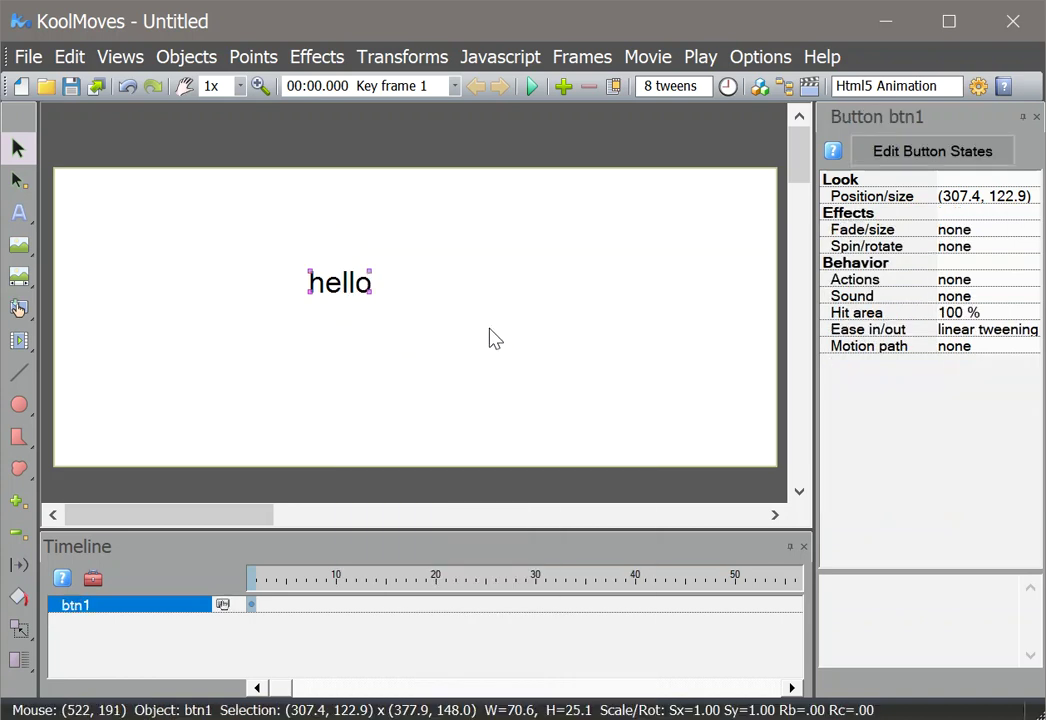
click(946, 159)
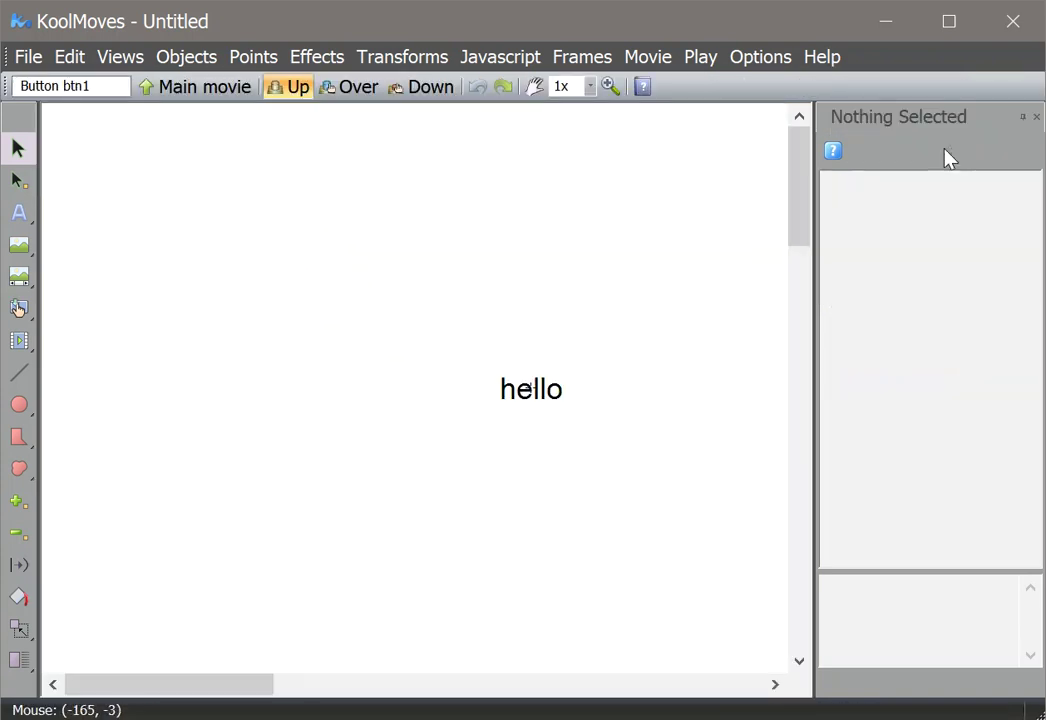
click(358, 87)
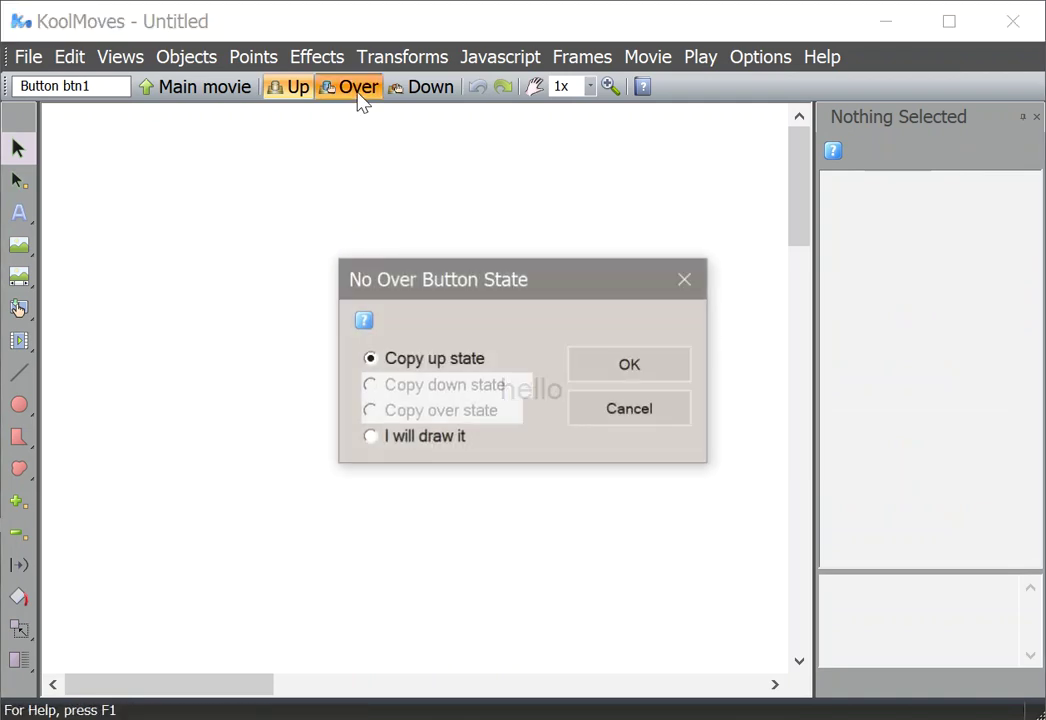
click(630, 364)
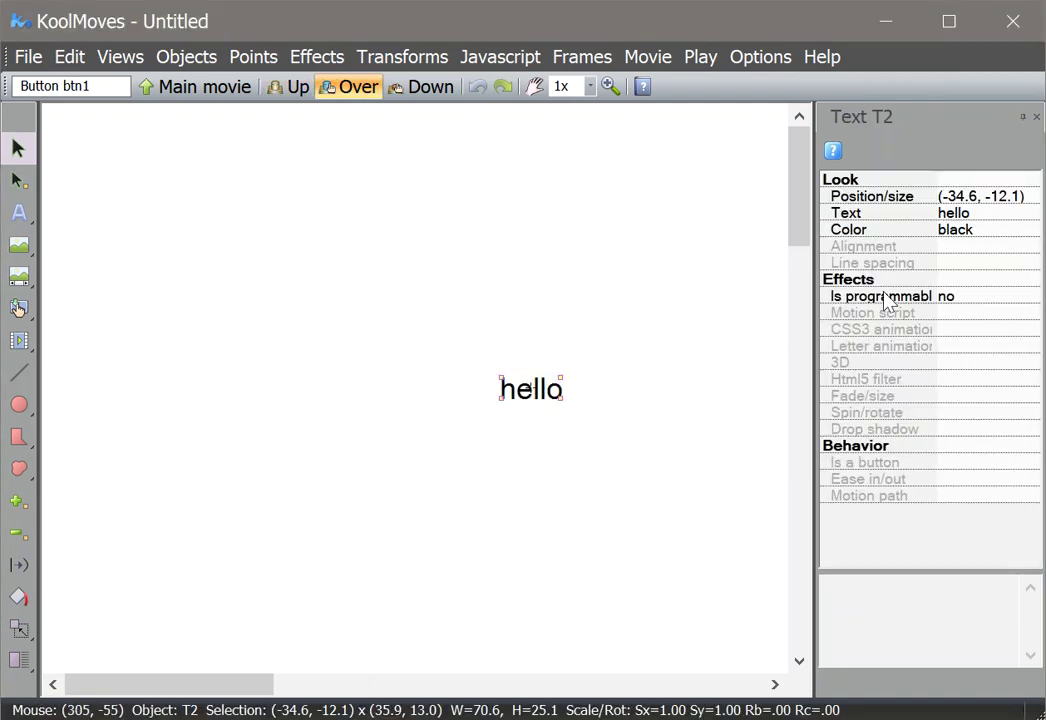
Set the Over state's text color to light blue #66CCFF and return to the main movie
click(962, 234)
click(1034, 229)
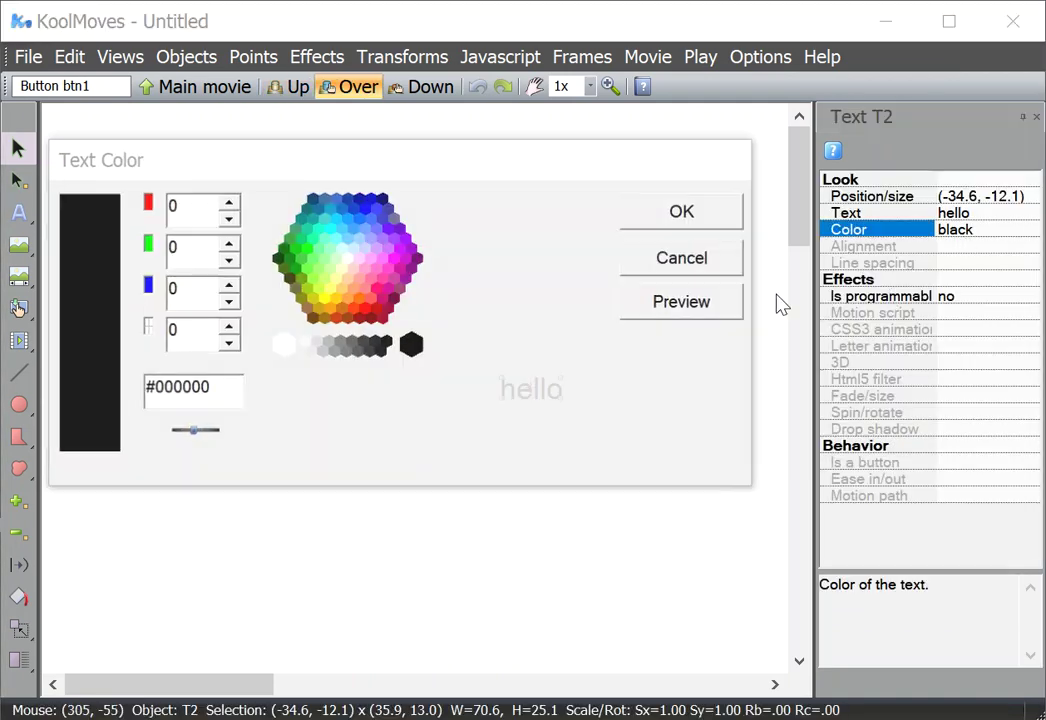
click(349, 237)
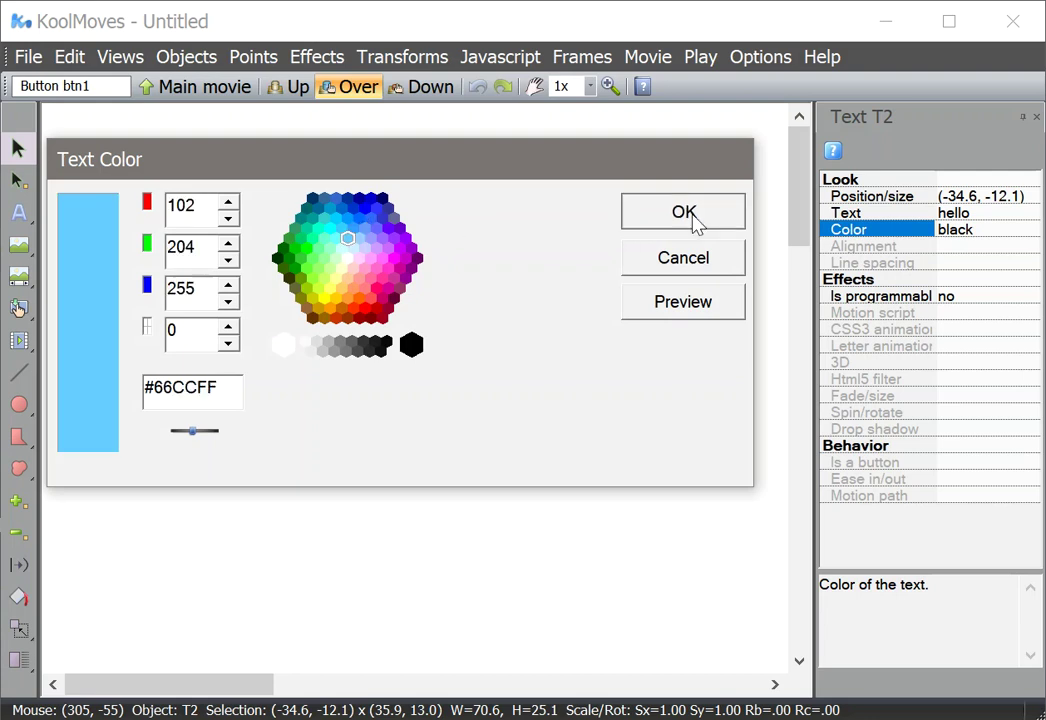
click(661, 207)
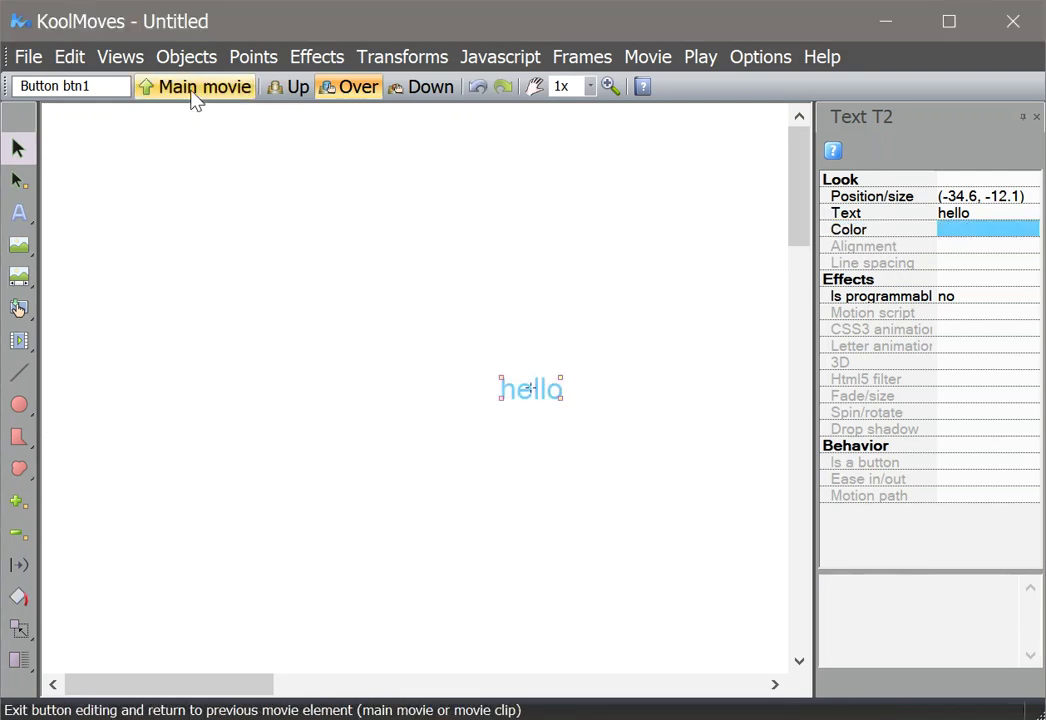
click(196, 95)
Play the animation to test the hello button's Over state and close the playback
click(532, 87)
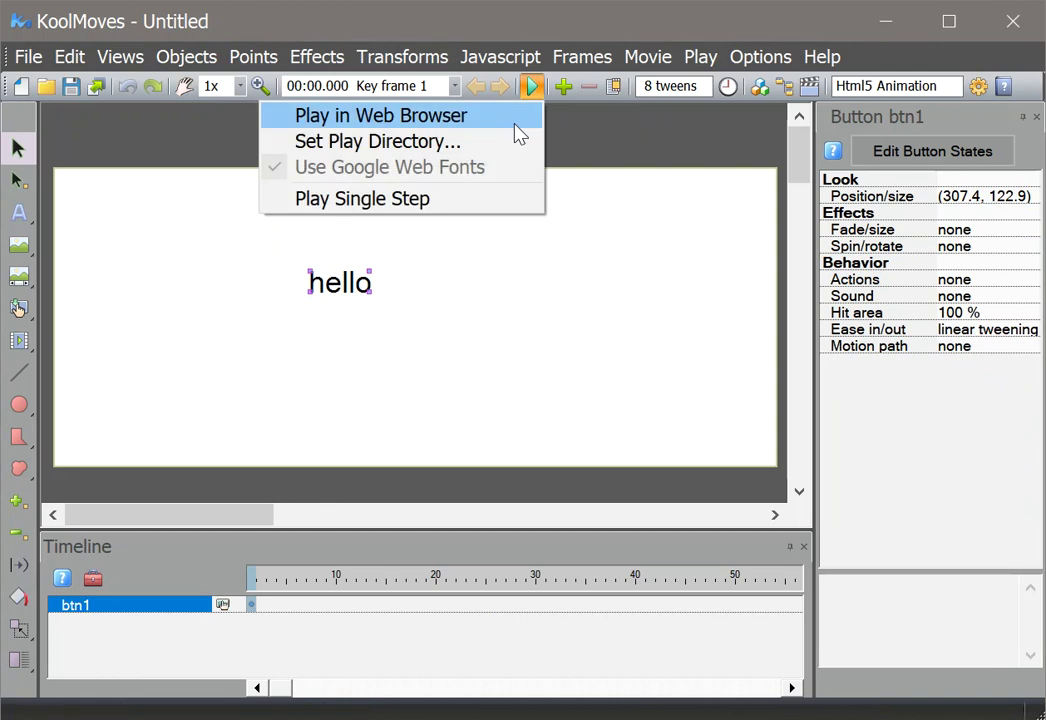
click(516, 124)
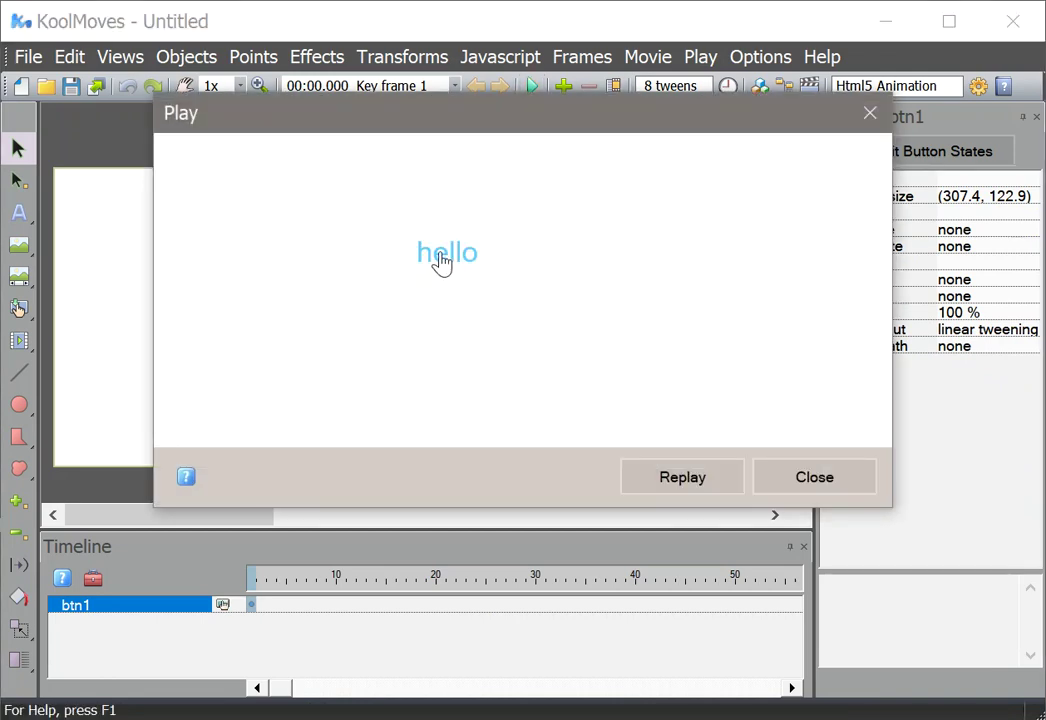
click(808, 478)
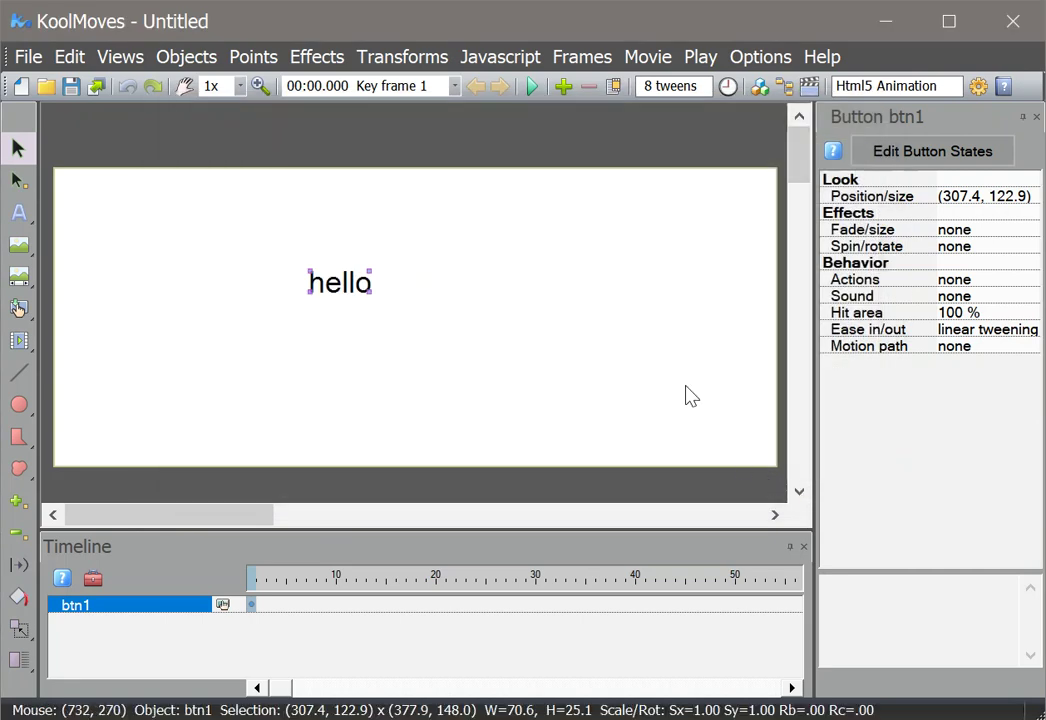
Add Initial fade in and Initial grow transitions to the hello button, each over 2 key frames with frames added if needed
click(972, 232)
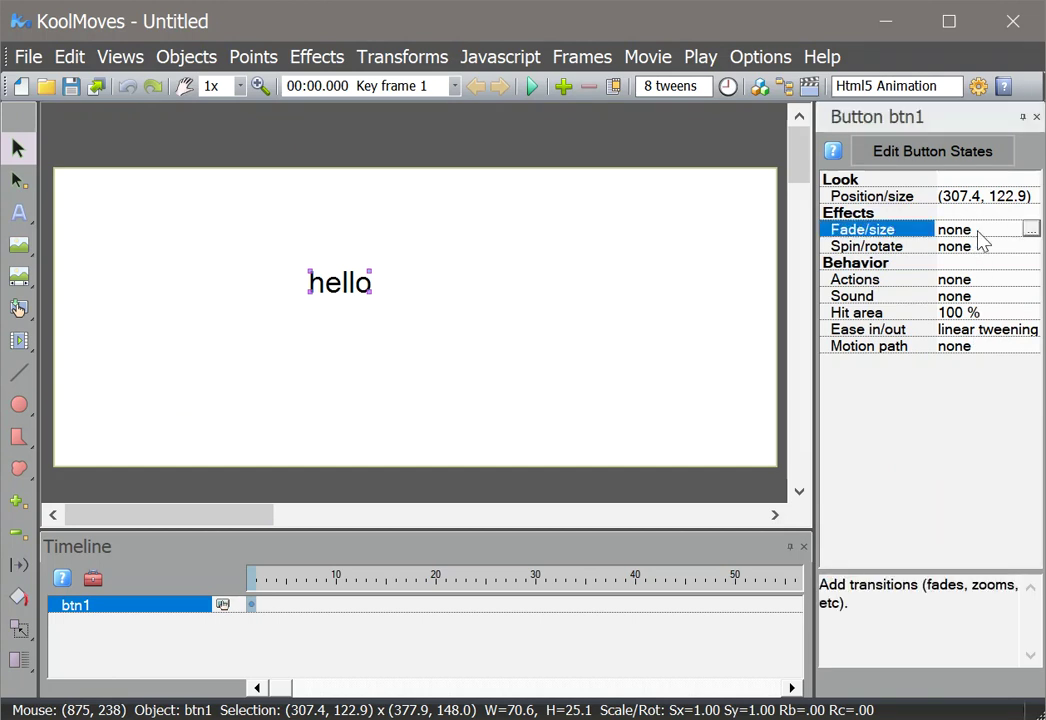
click(1031, 230)
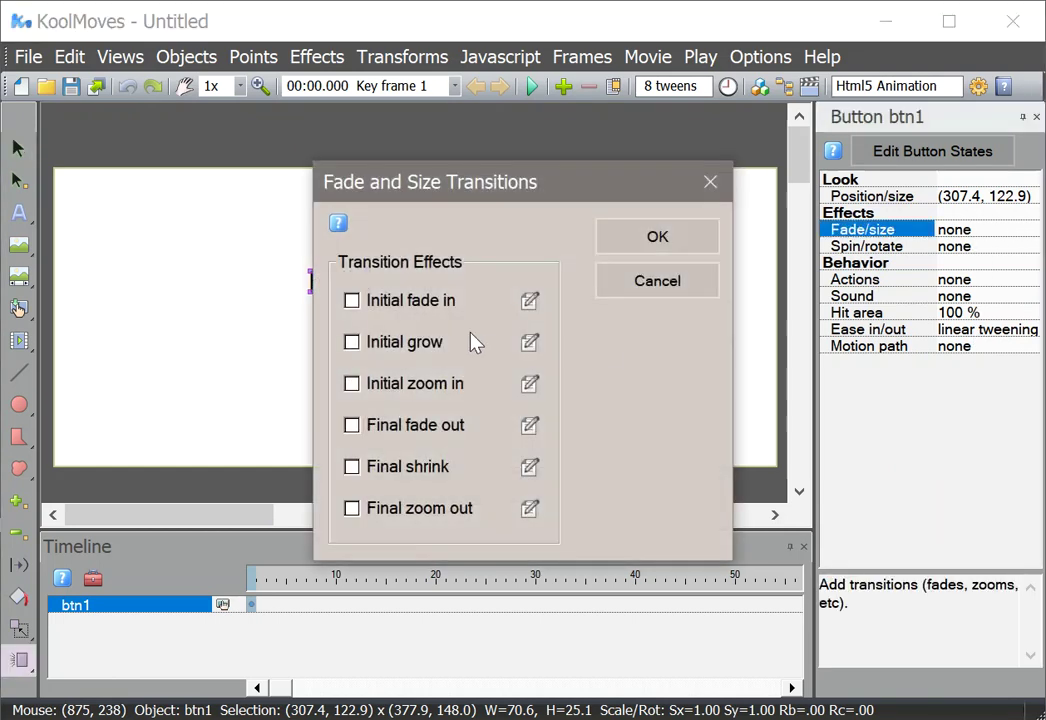
click(352, 300)
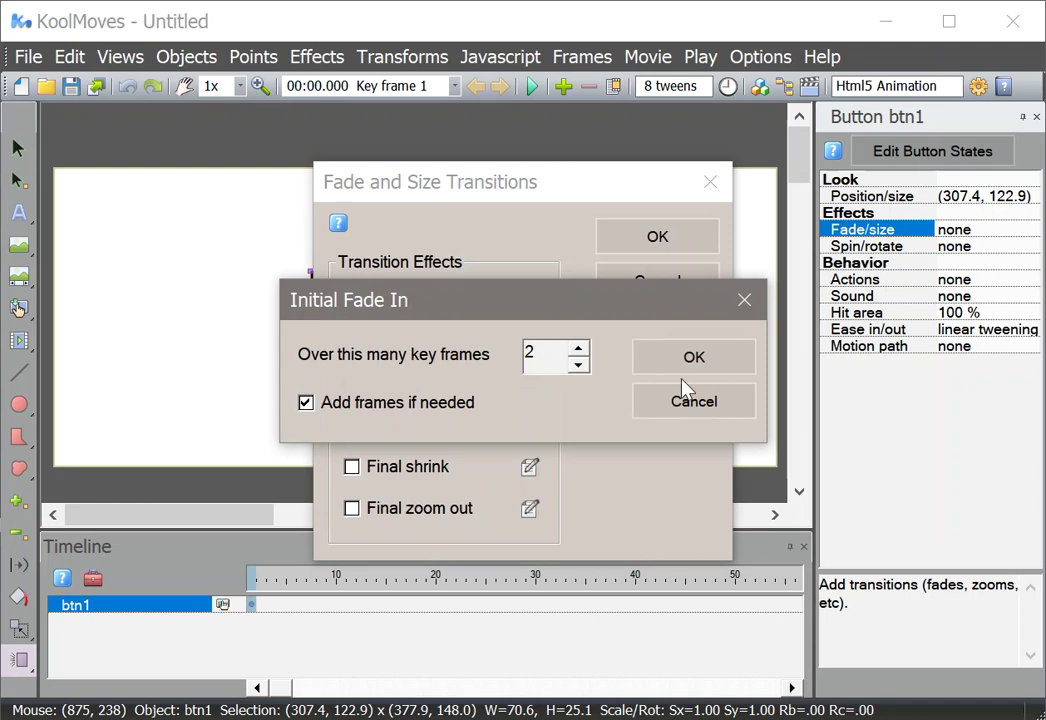
click(681, 366)
click(352, 342)
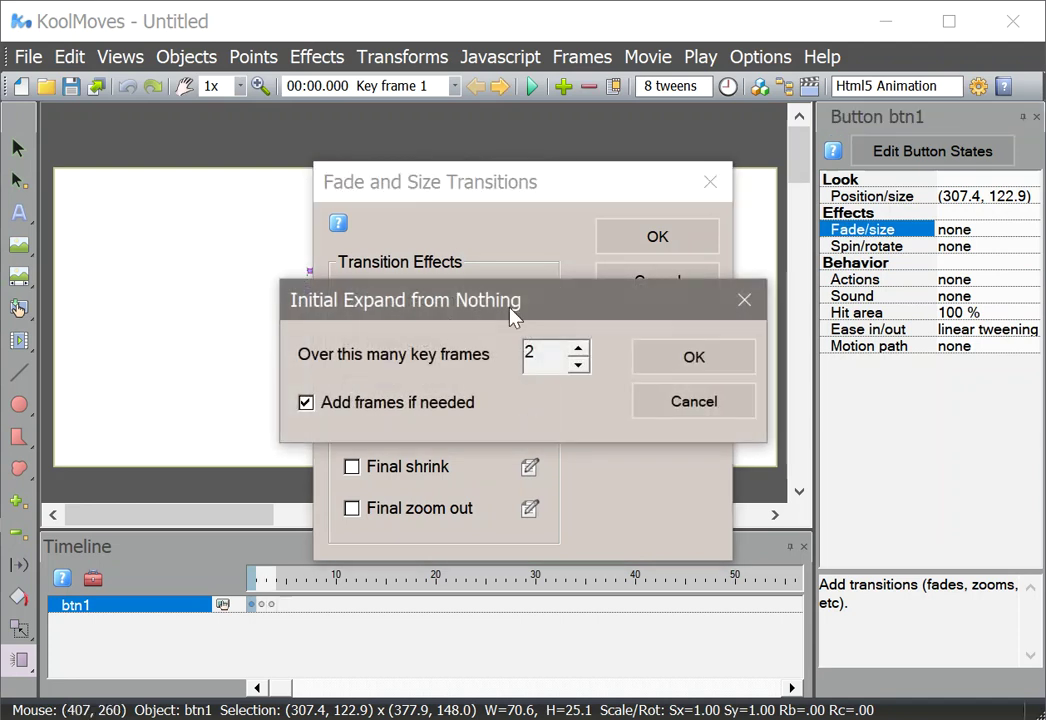
click(682, 368)
click(679, 245)
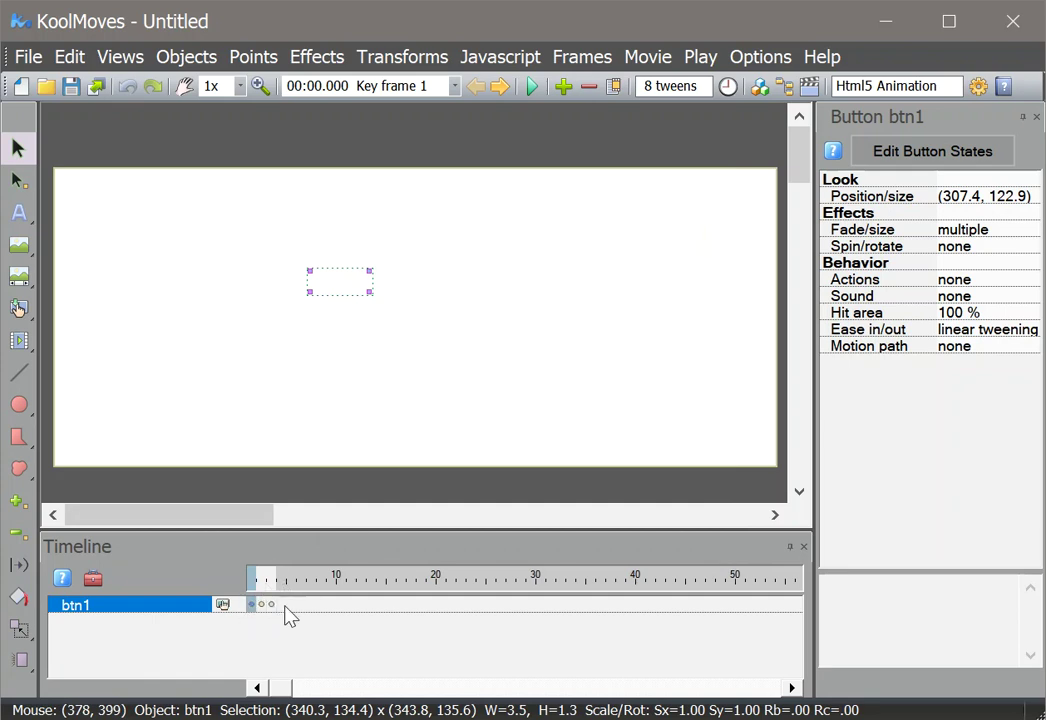
Play the animation to check the hello button's initial fade in and grow transitions, and close the playback
click(533, 95)
click(527, 114)
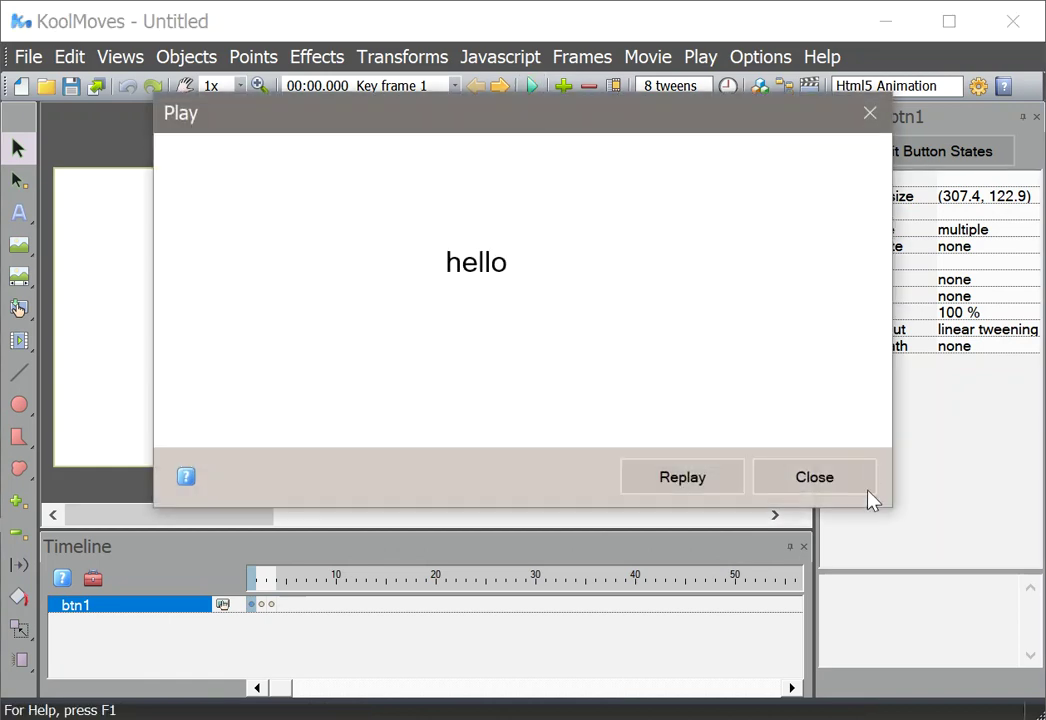
click(861, 486)
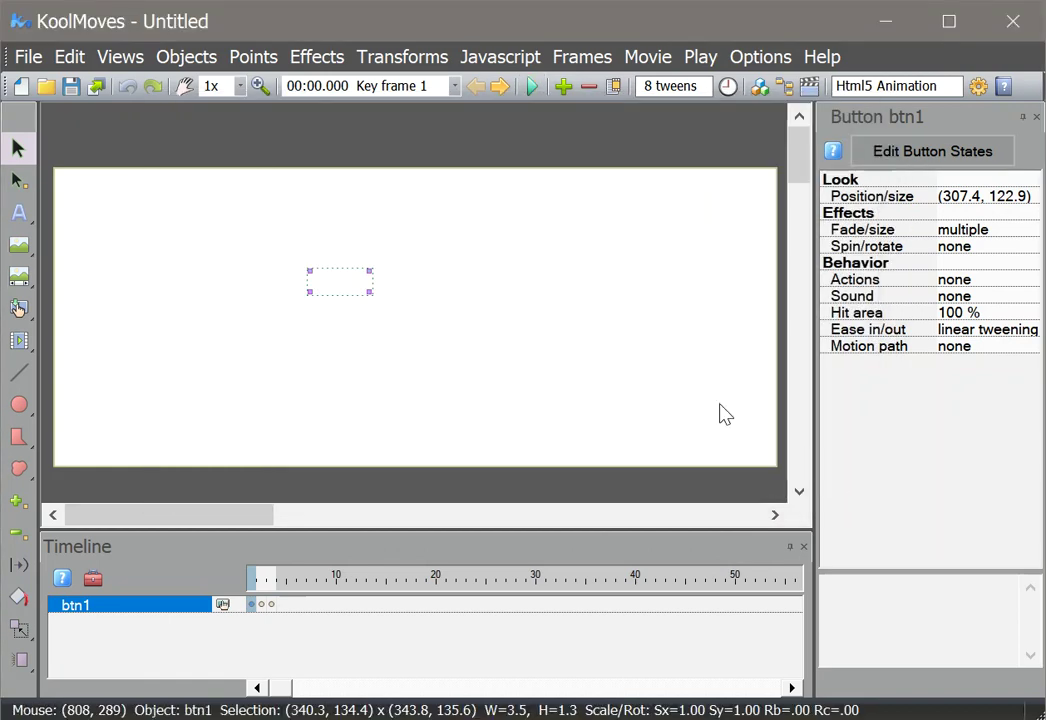
Start a new movie and import the image p3.jpg from the Html5 folder
click(21, 86)
click(500, 428)
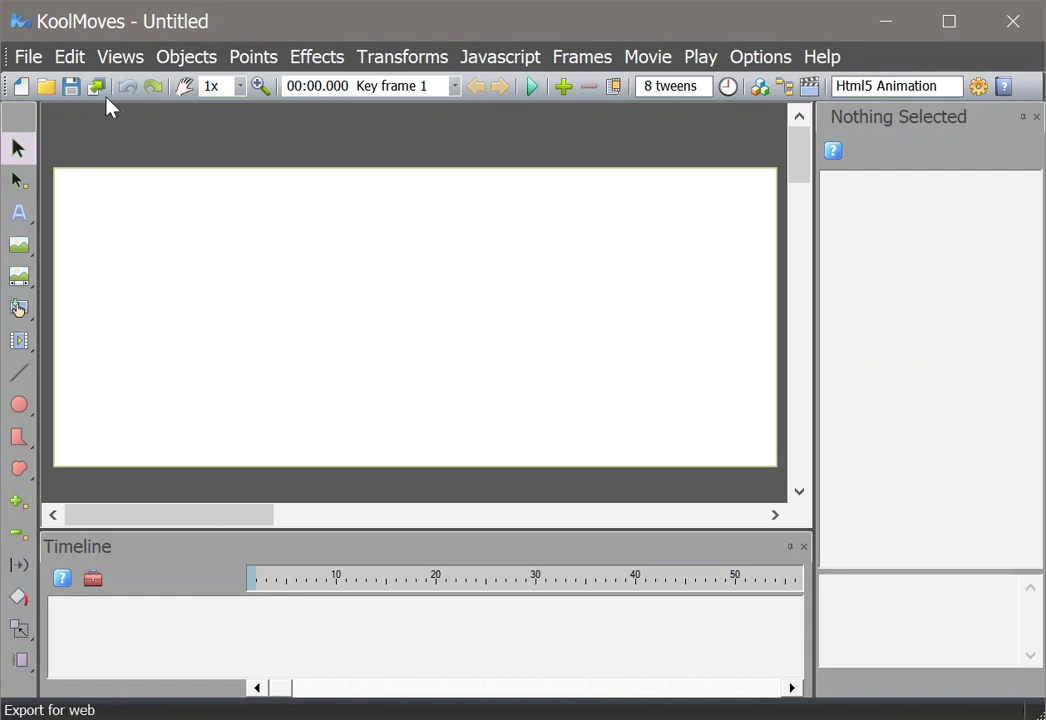
click(19, 250)
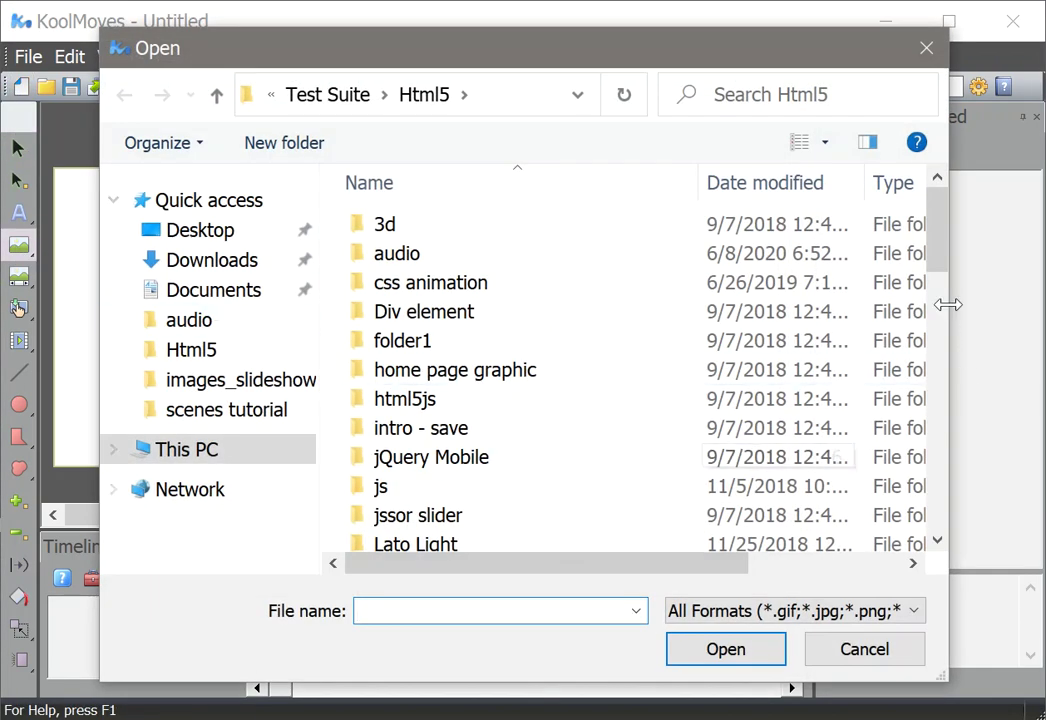
drag(936, 262, 958, 484)
scroll(955, 488, down, 1)
click(437, 528)
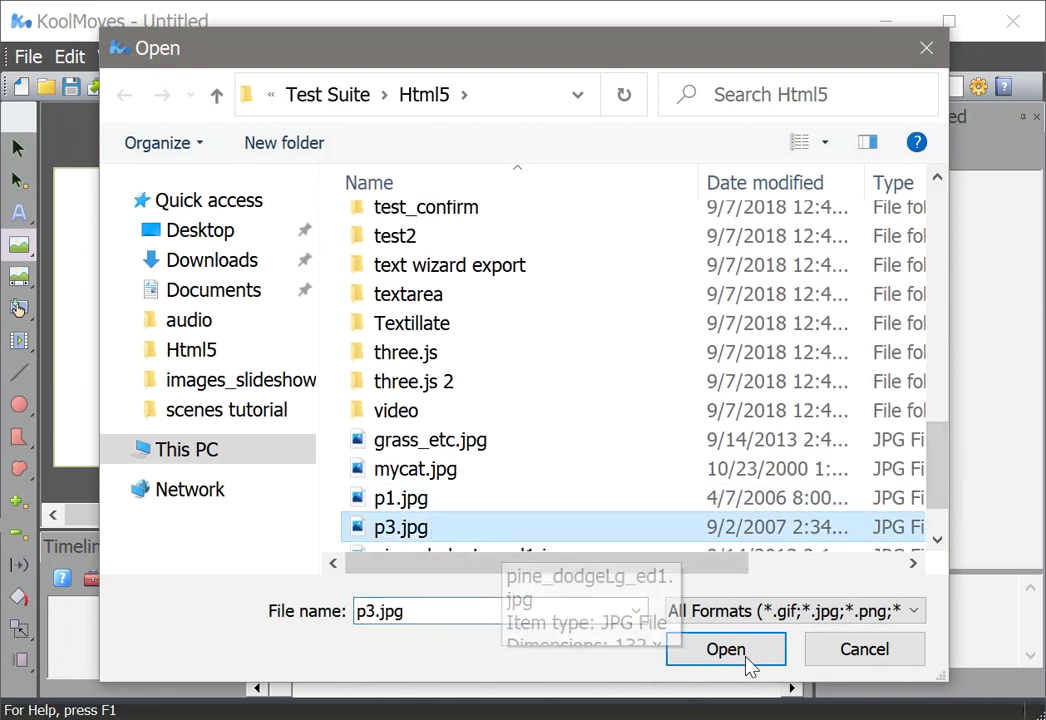
click(744, 651)
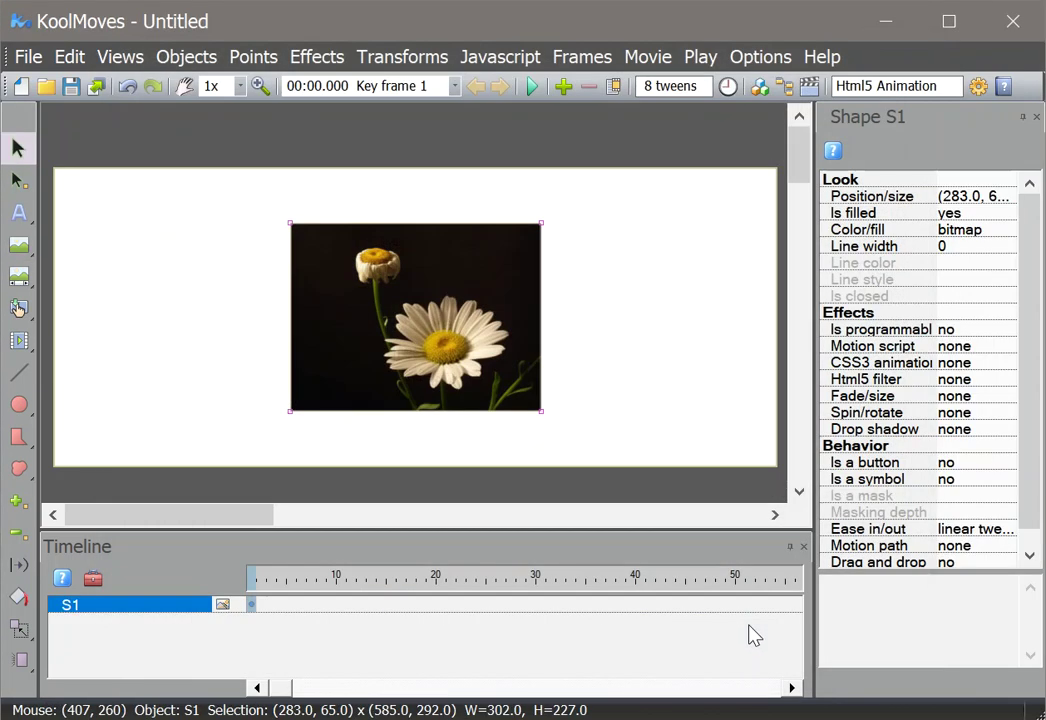
Preview the Clockwise Mask motion script effect on the flower image with a duration of 24 frames, and discard the effect
click(952, 346)
click(1004, 350)
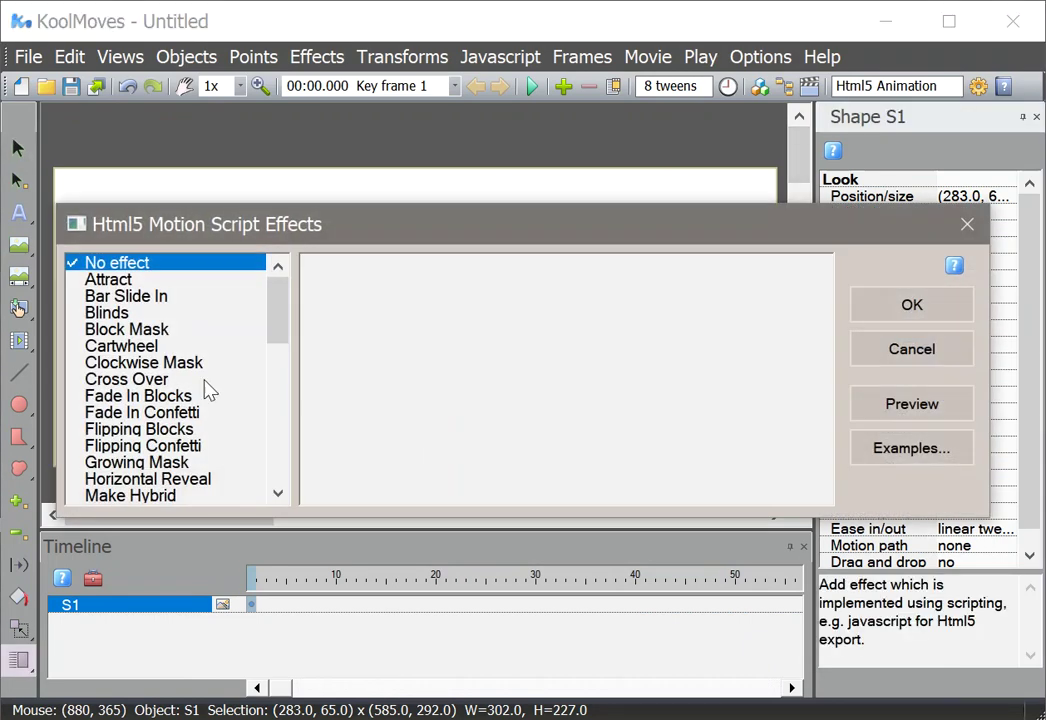
click(176, 364)
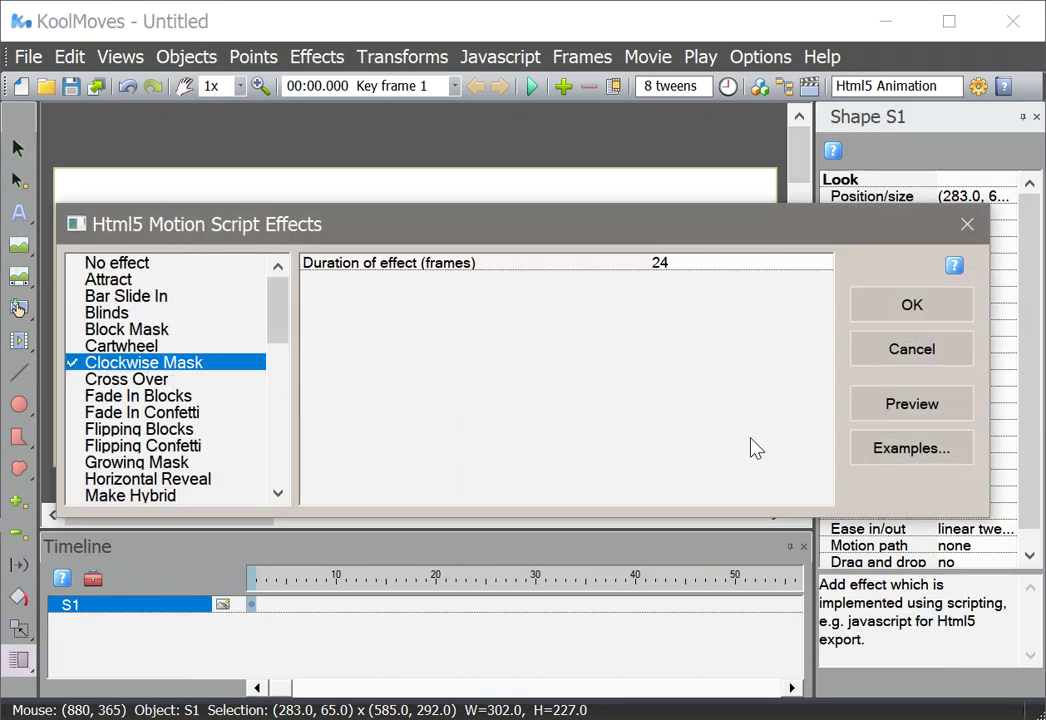
click(897, 411)
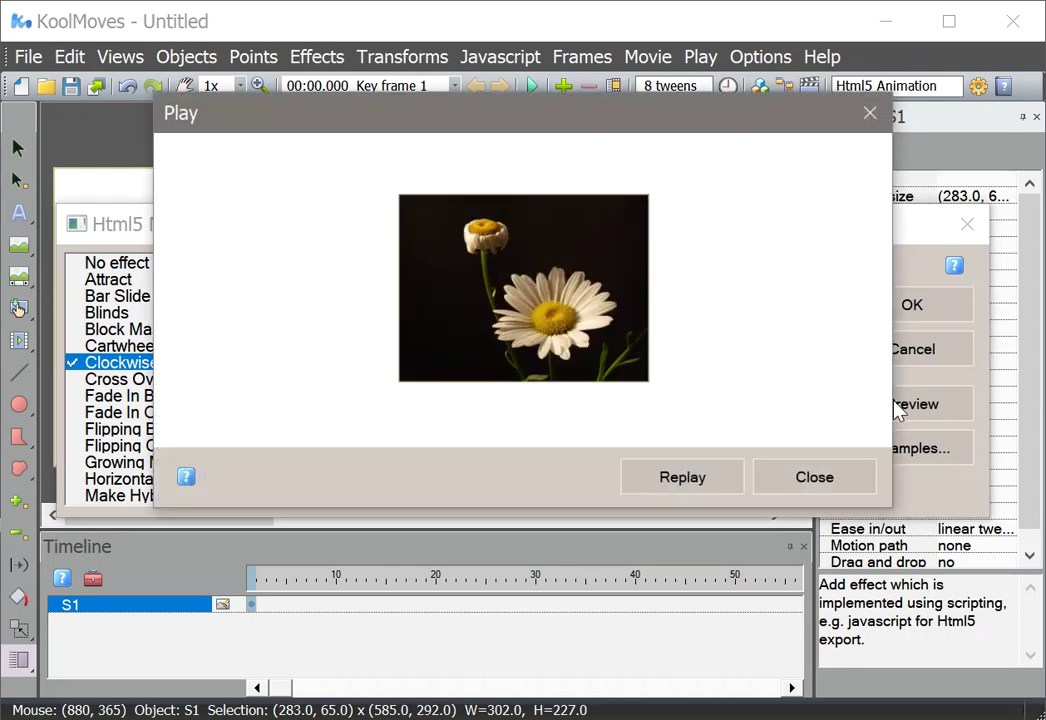
click(838, 480)
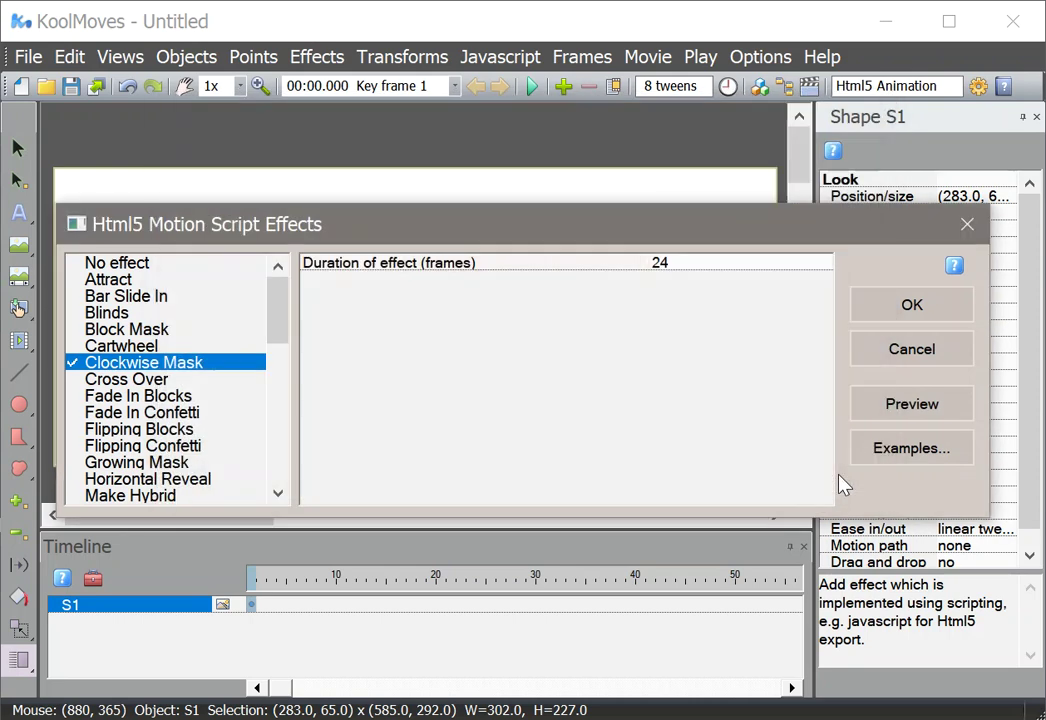
click(909, 354)
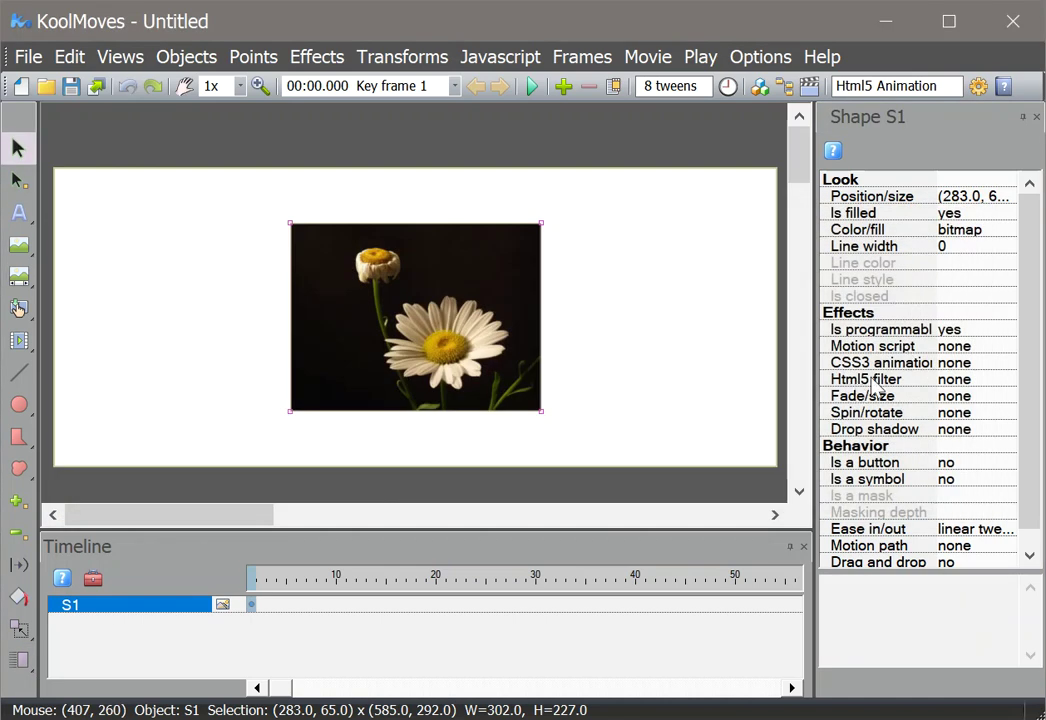
Preview the animate.css lightSpeedIn CSS3 animation on the flower image, and discard the effect
click(968, 364)
click(1008, 363)
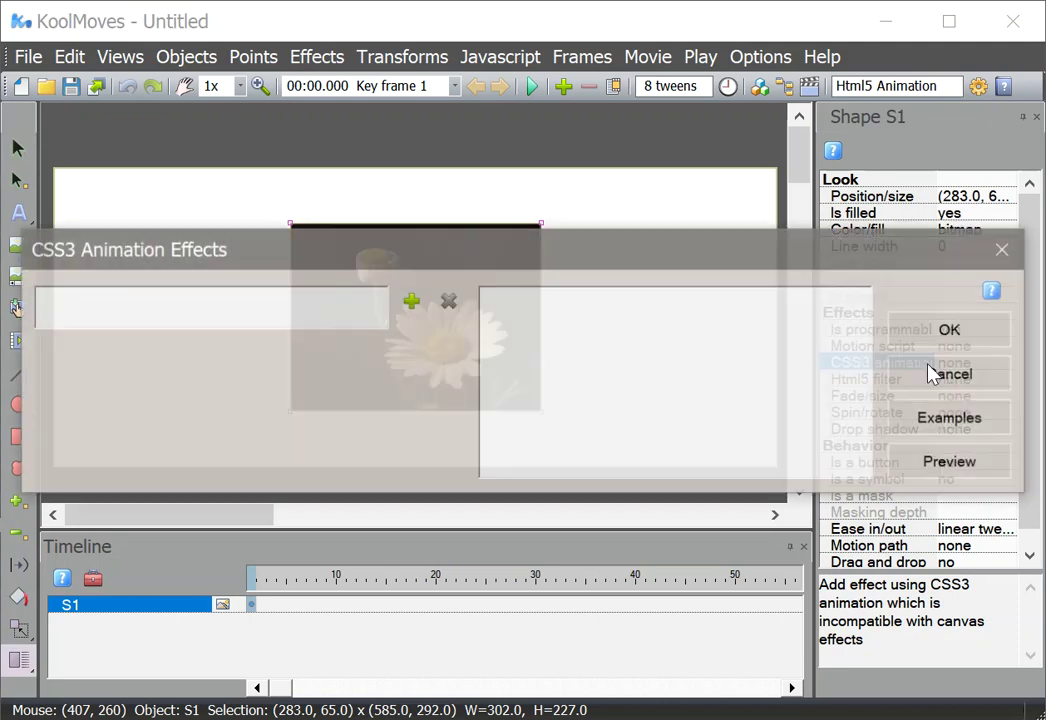
click(411, 302)
mouse_move(470, 335)
mouse_move(346, 491)
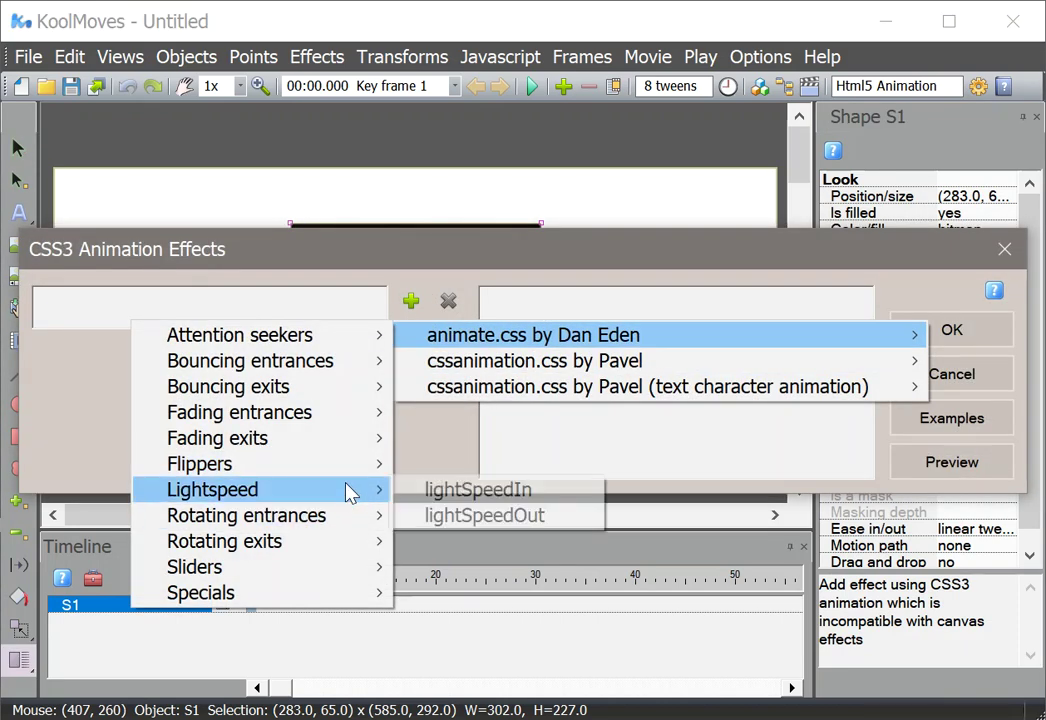
click(479, 486)
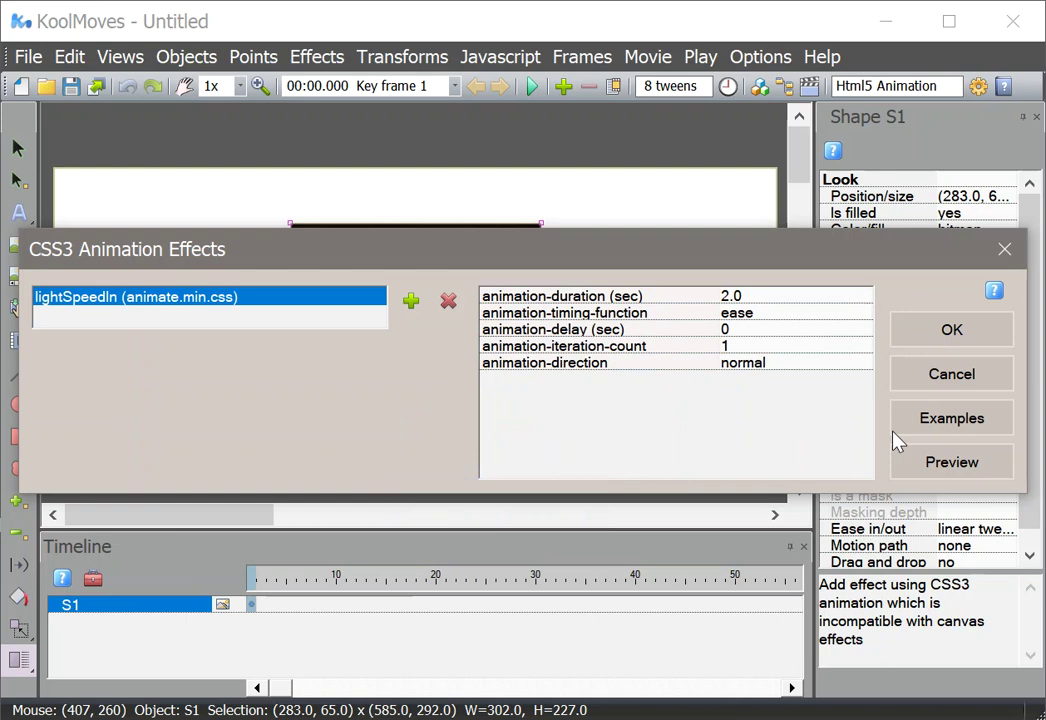
click(928, 468)
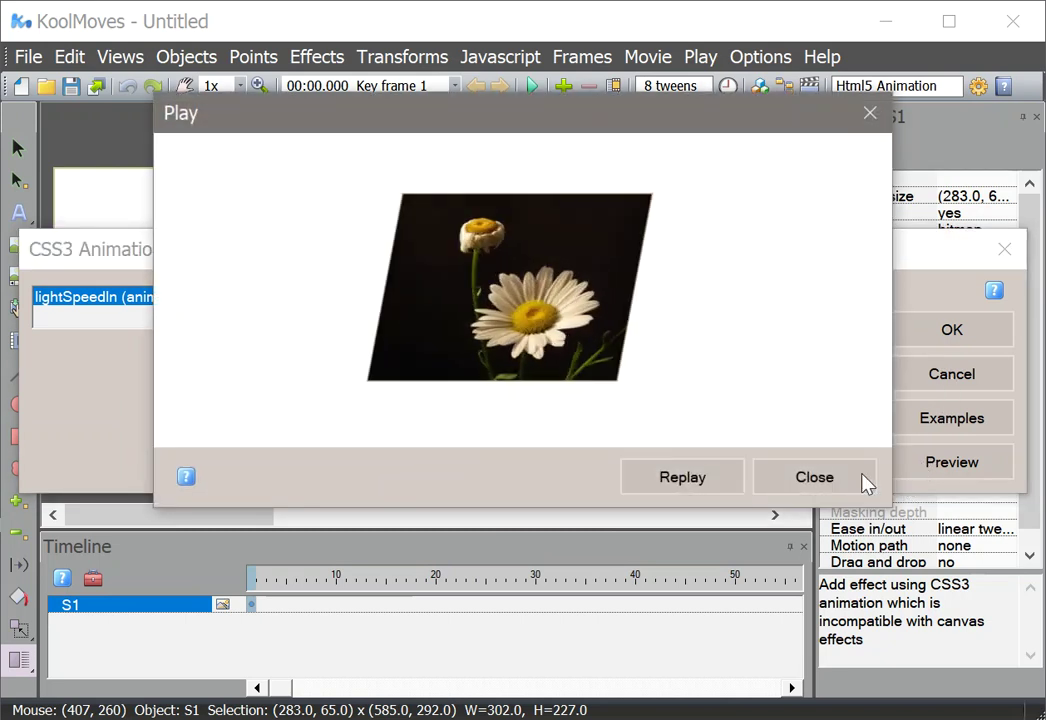
click(866, 483)
click(955, 375)
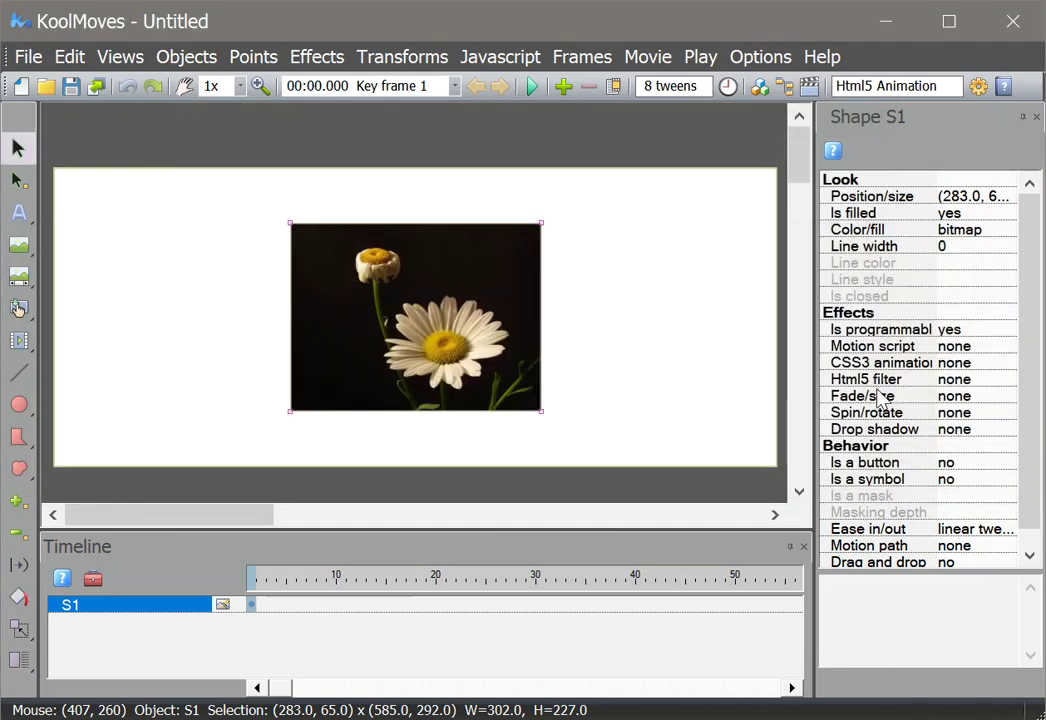
click(1007, 380)
click(1007, 380)
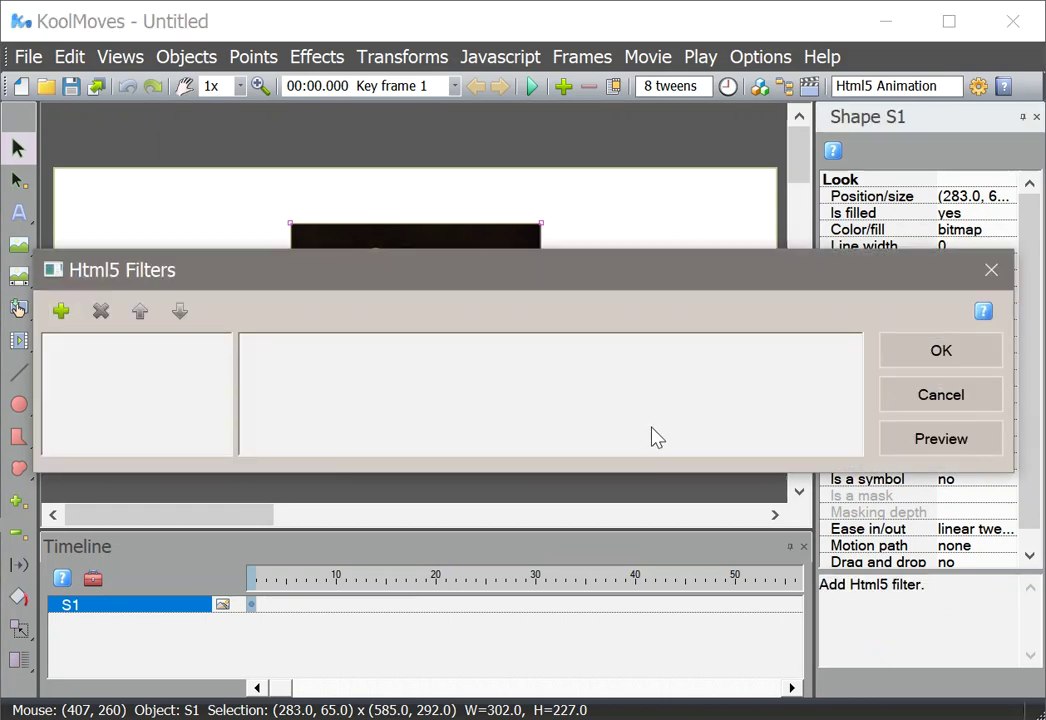
click(927, 400)
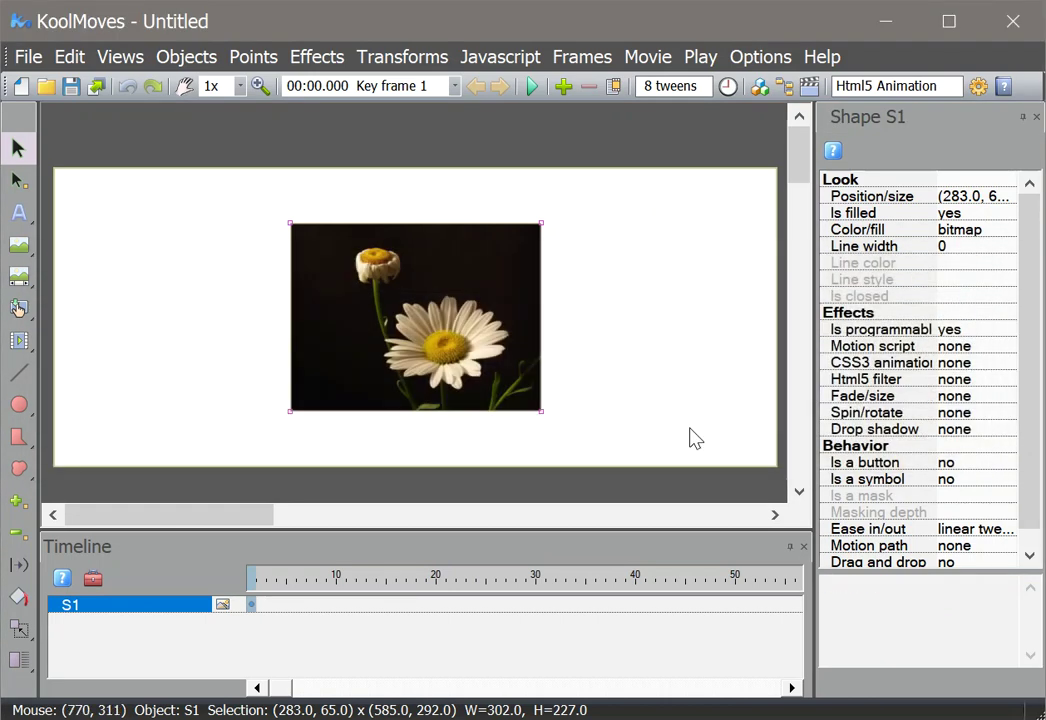
Morph the flower image to key frame 35 and add a Grayscale Html5 filter to it
right_click(592, 614)
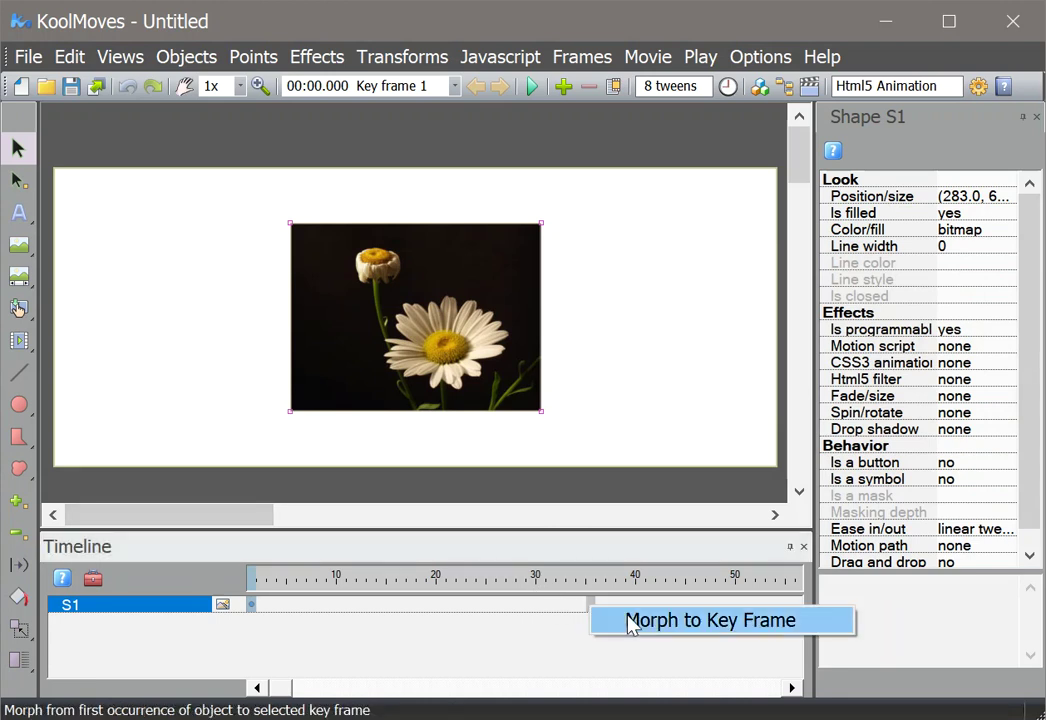
click(630, 623)
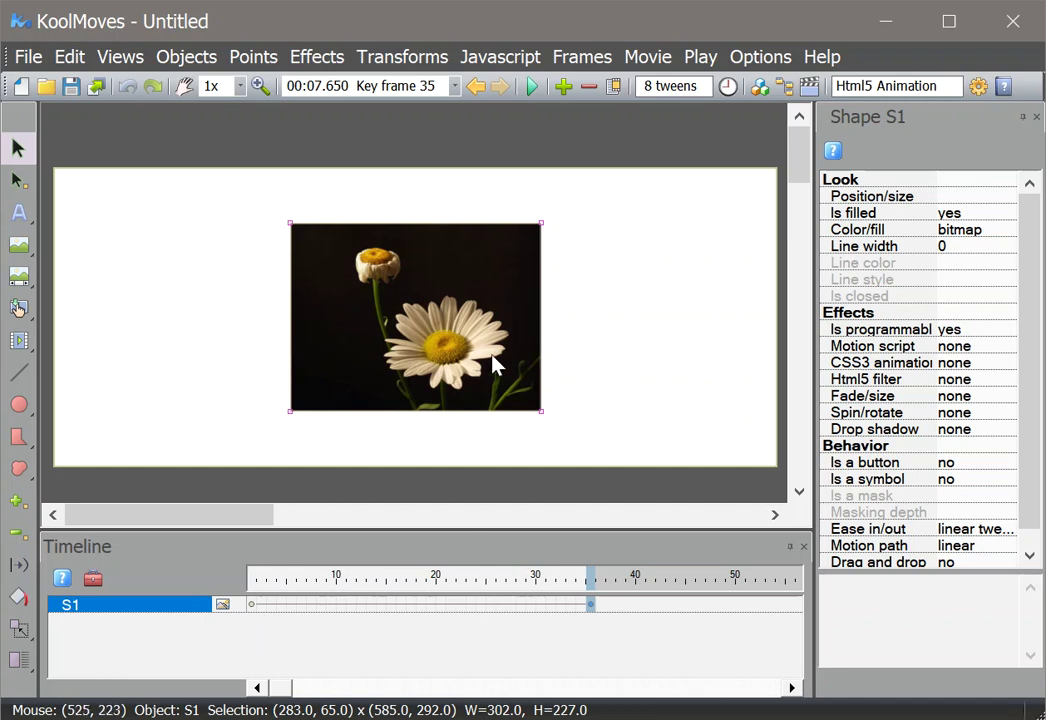
click(955, 381)
click(1008, 379)
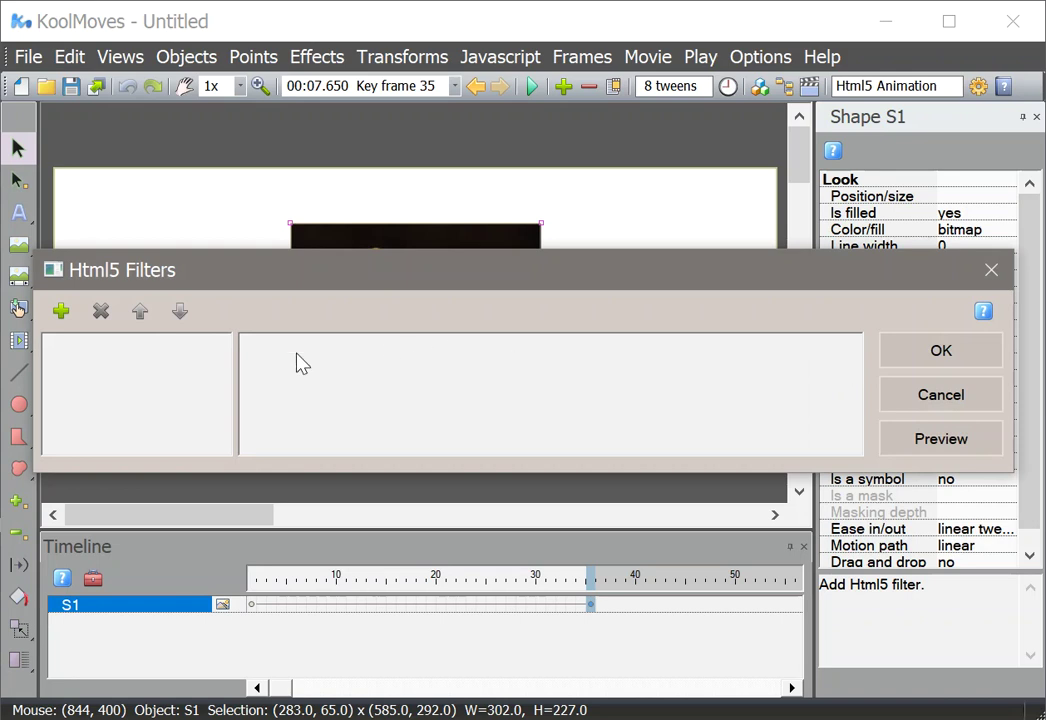
click(57, 312)
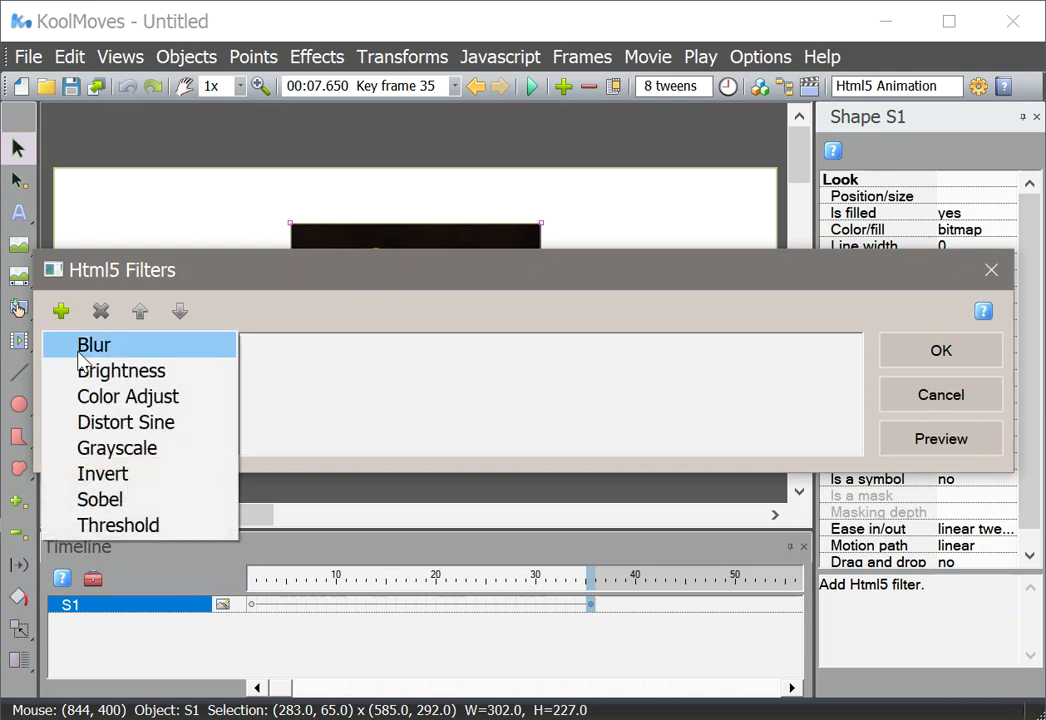
click(133, 452)
Vary the grayscale percentage by frame, setting the first four curve points to about 8%, 44%, 62% and 85%, and apply the filter
click(717, 345)
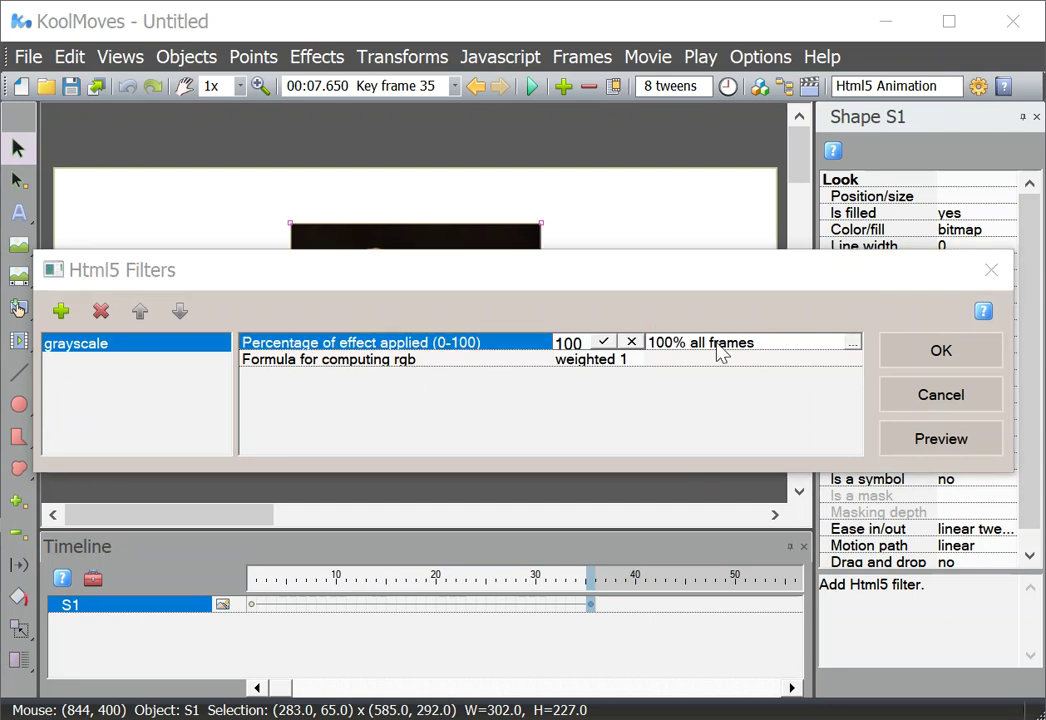
click(852, 347)
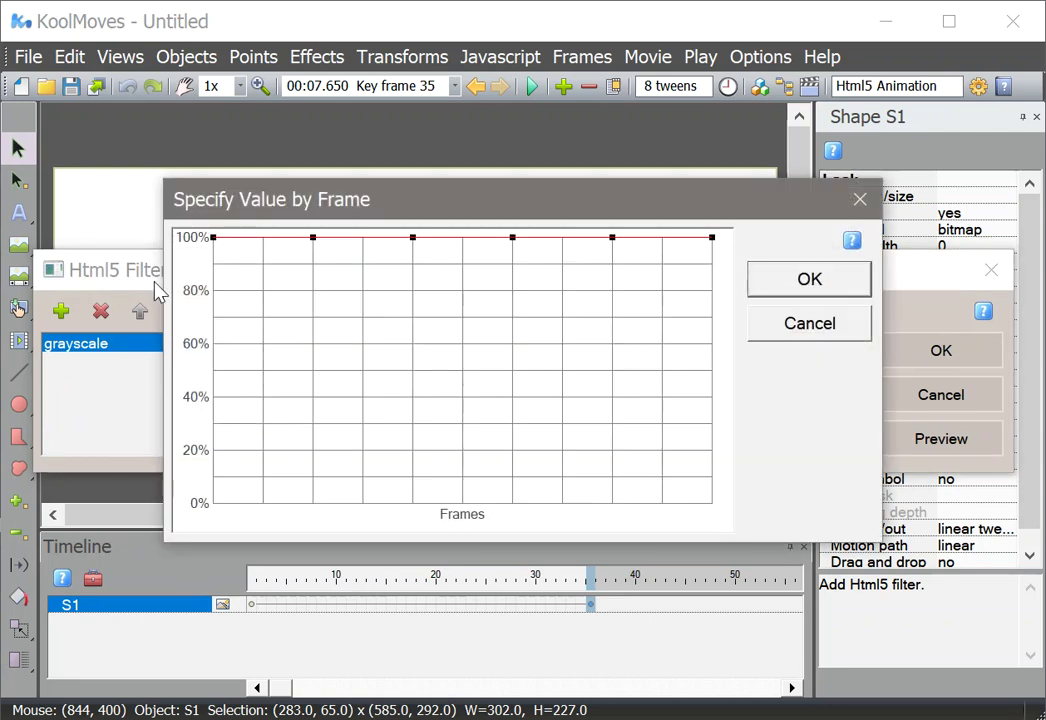
drag(215, 240, 220, 490)
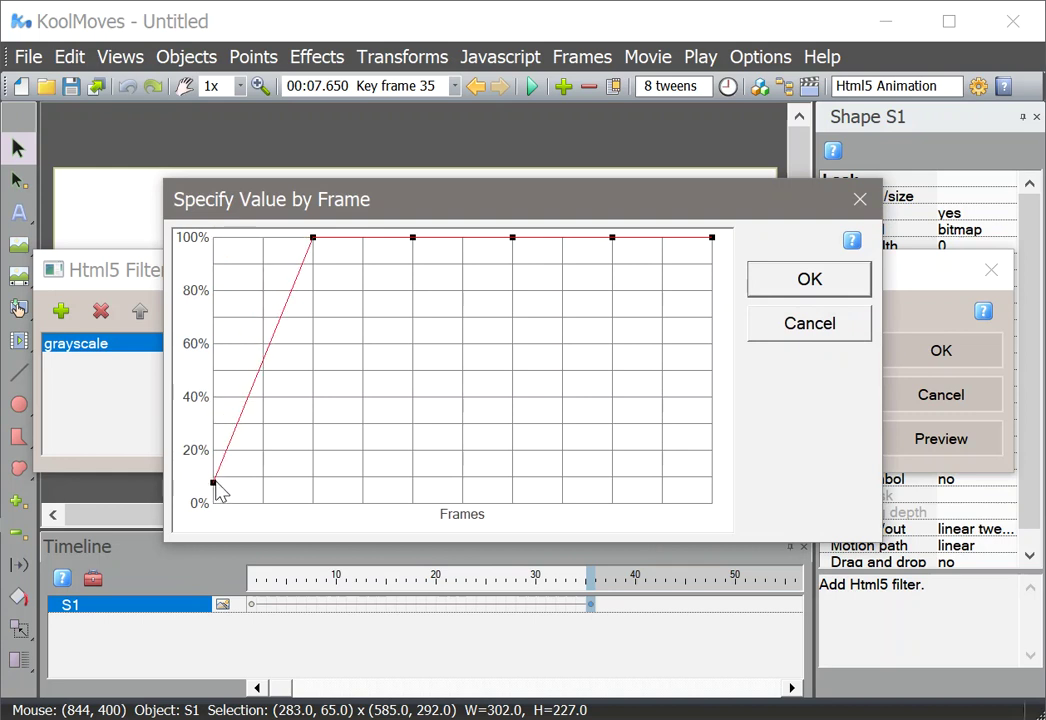
drag(316, 240, 320, 389)
drag(415, 241, 409, 339)
drag(516, 237, 517, 282)
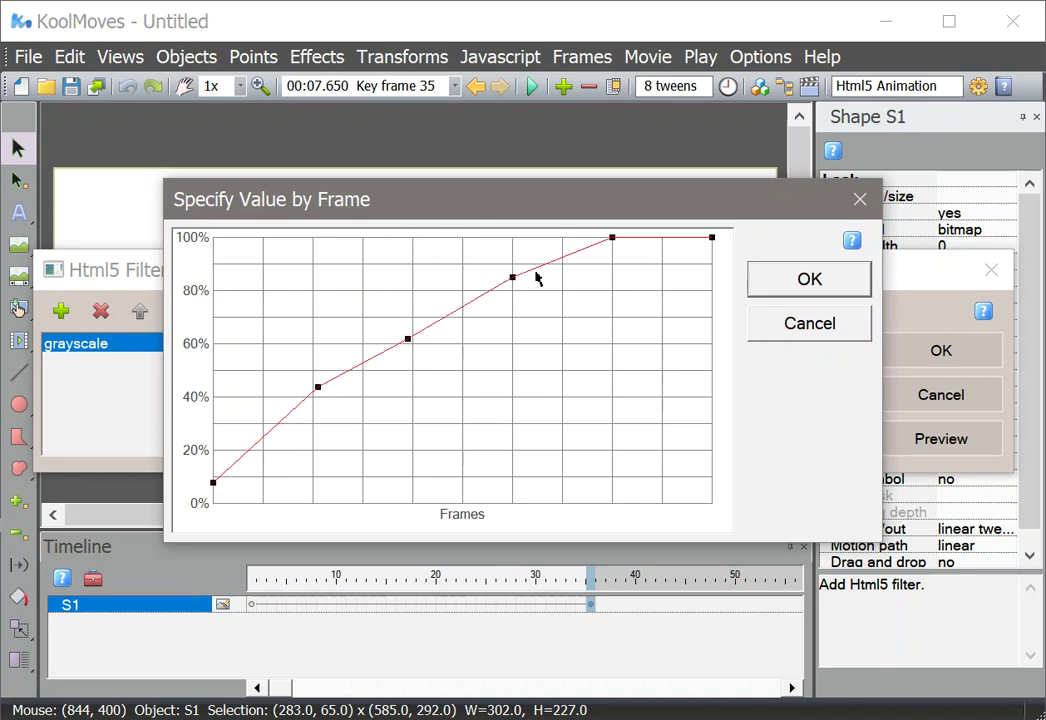
click(848, 292)
click(922, 353)
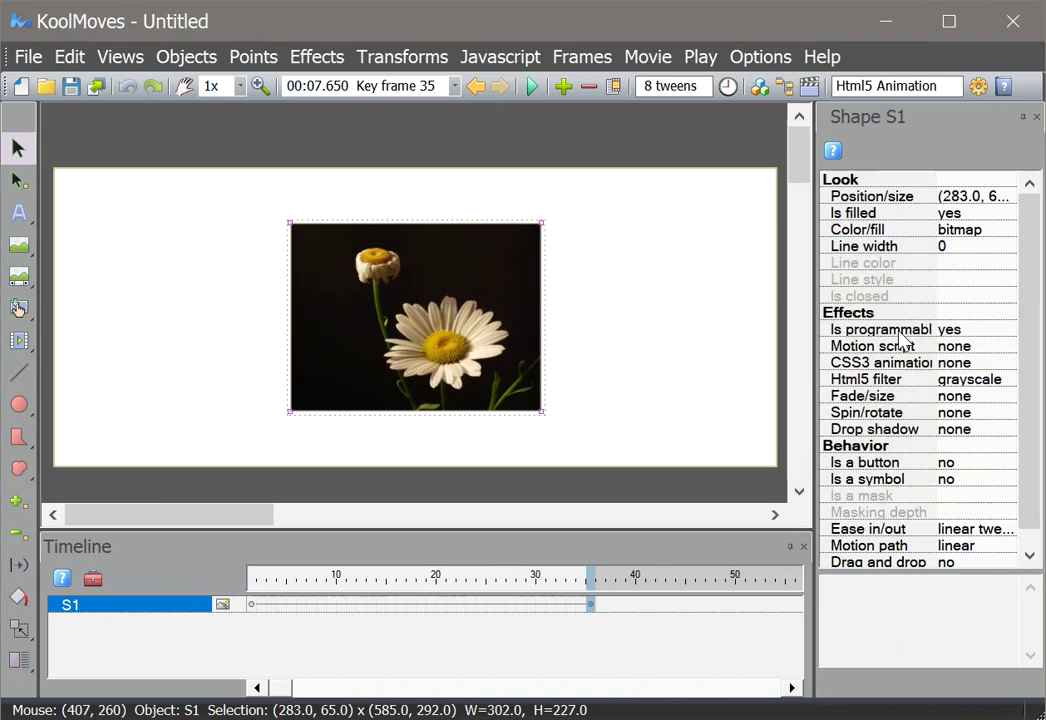
Play and replay the animation to check the gradual grayscale effect, and close the playback
click(529, 88)
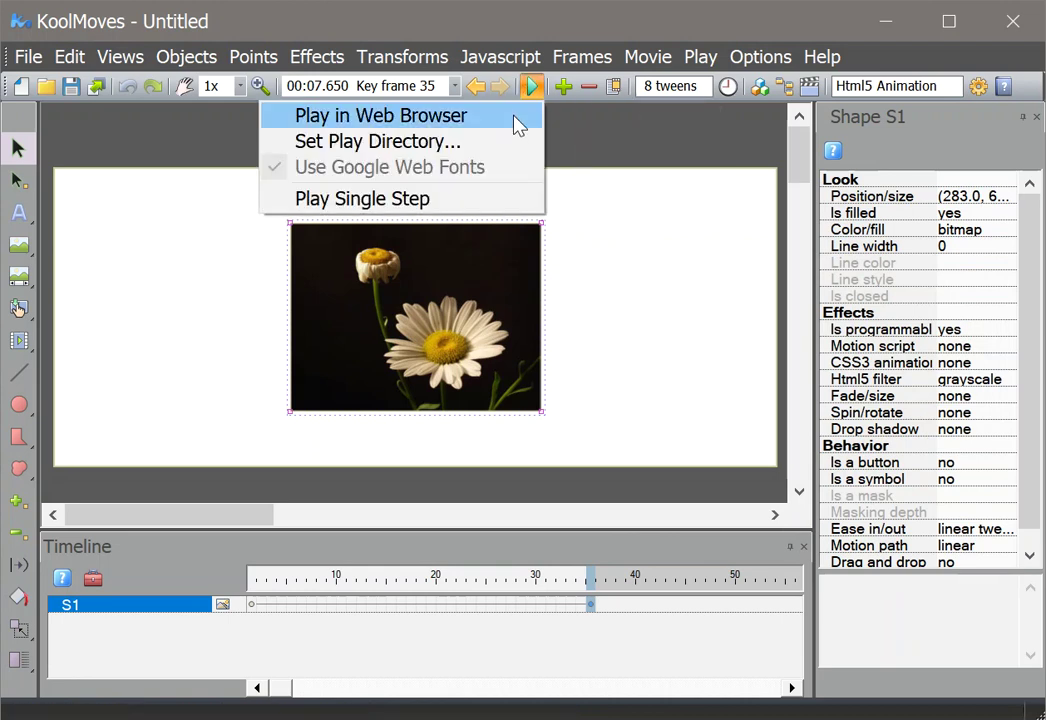
click(517, 119)
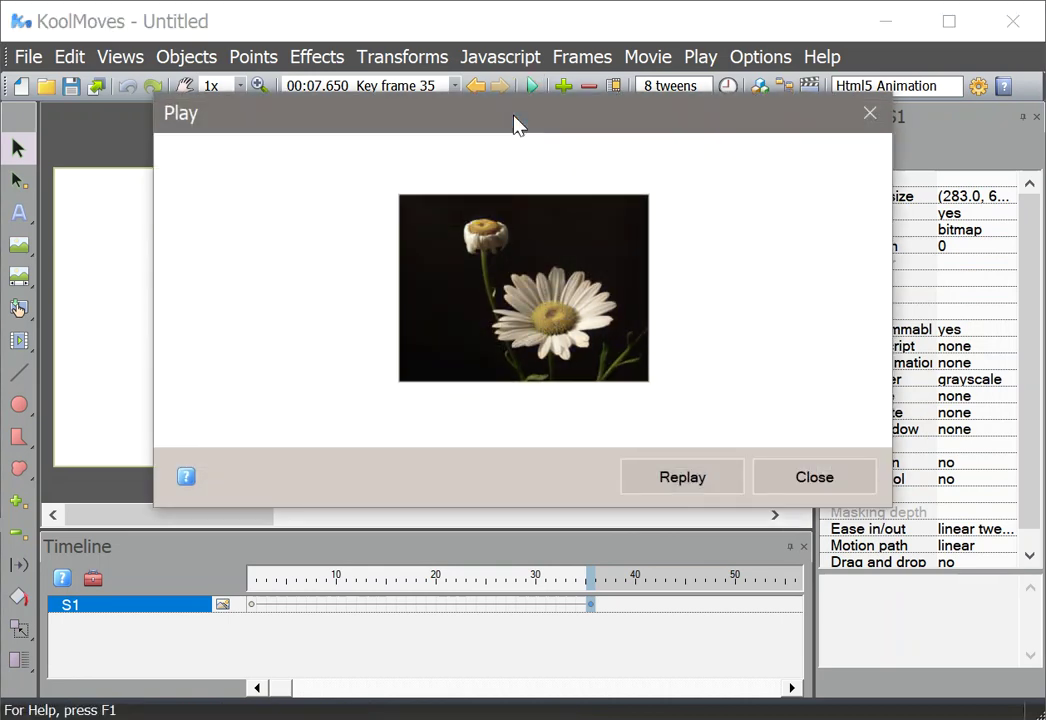
click(671, 479)
click(820, 487)
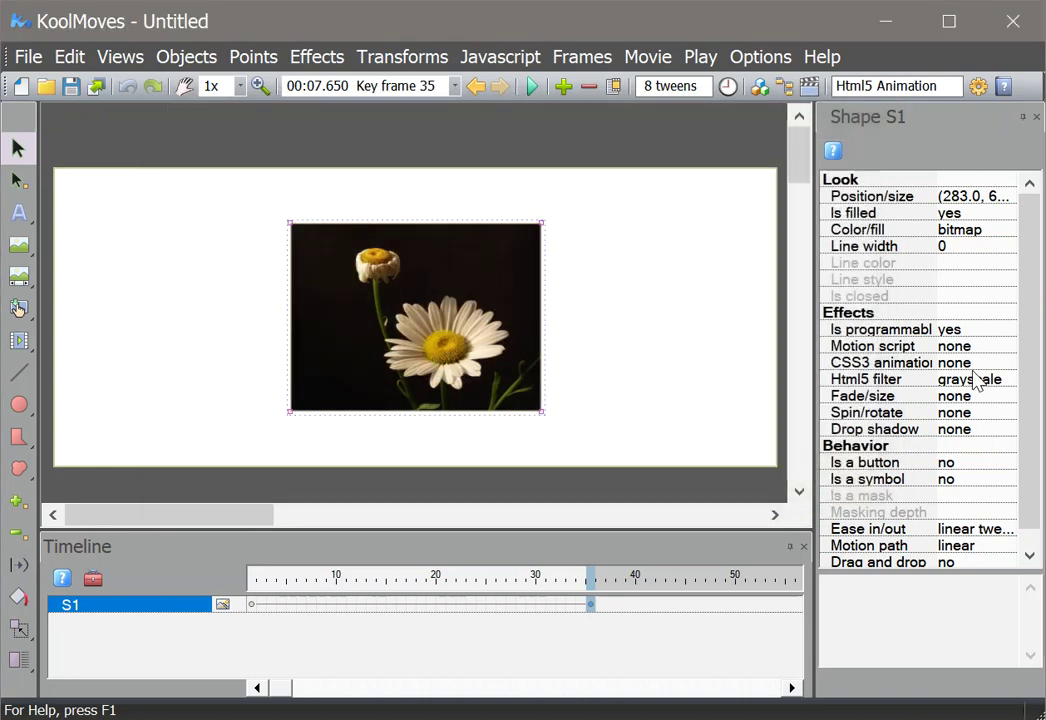
Replace the flower image's Grayscale filter with an Invert Html5 filter applied 100% to all frames
click(930, 379)
click(1014, 380)
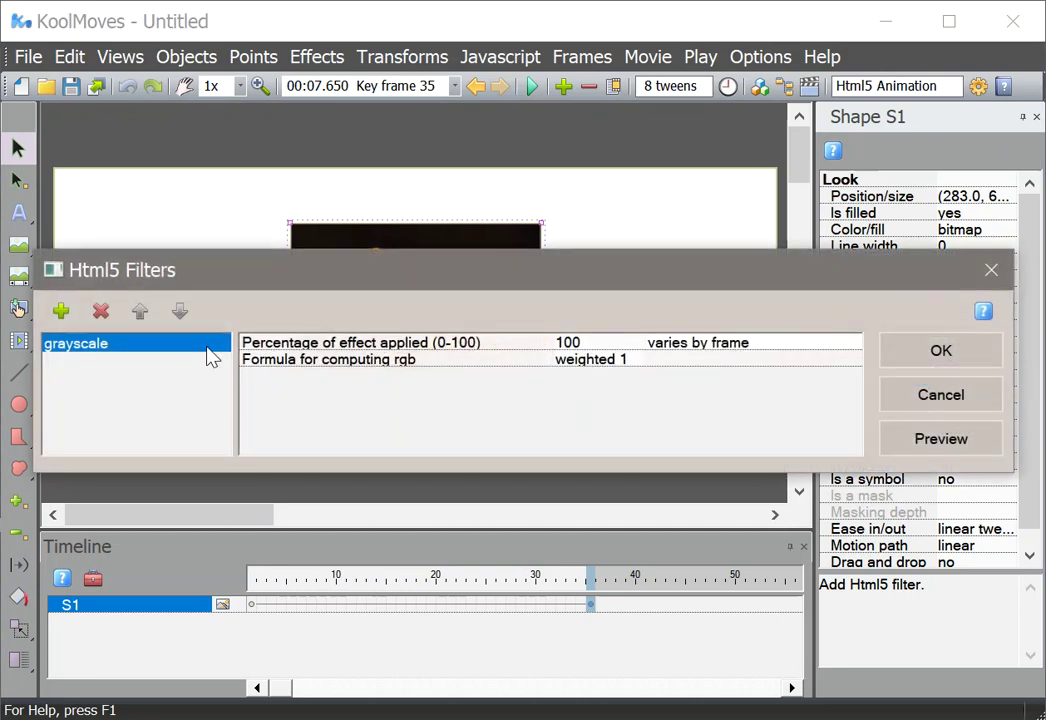
click(101, 311)
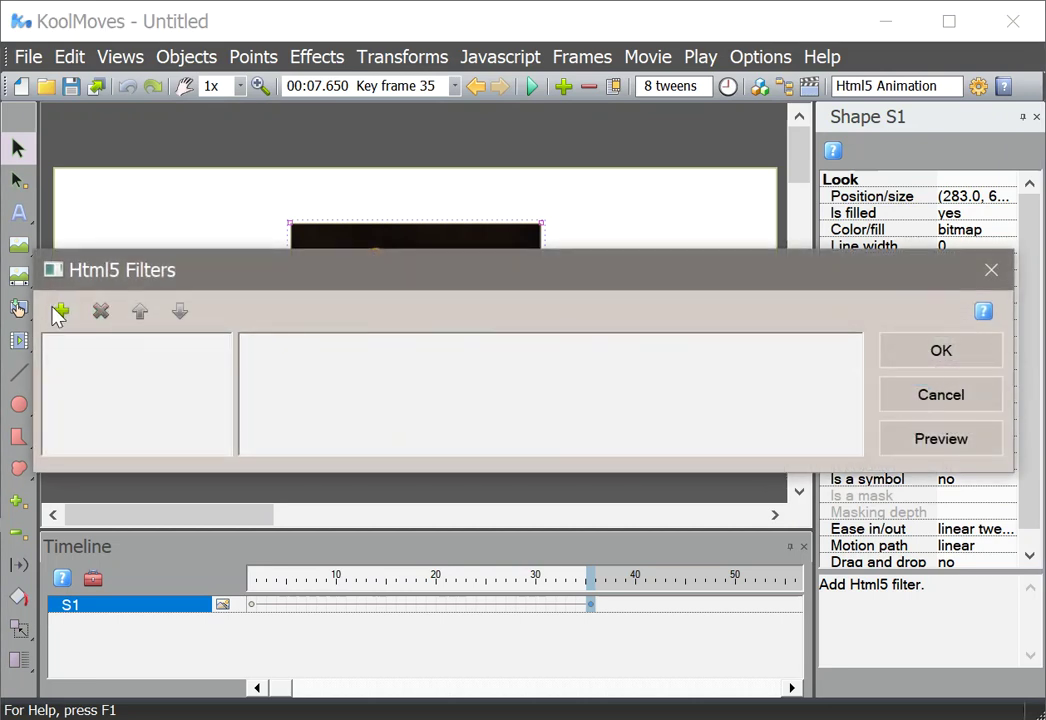
click(61, 311)
click(103, 474)
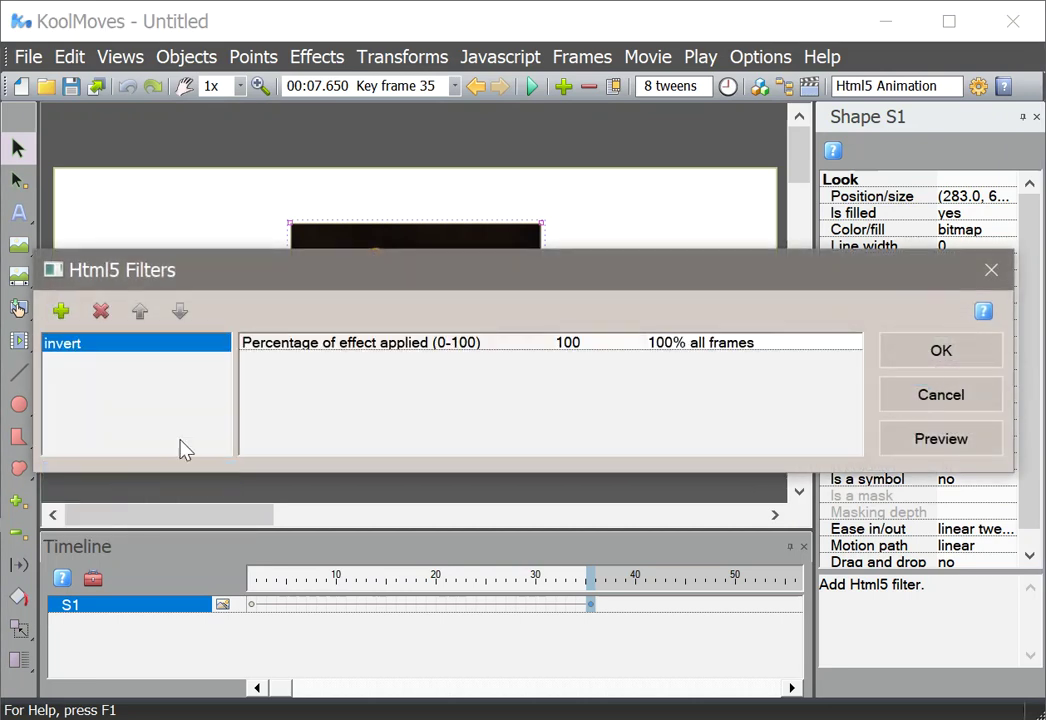
click(935, 355)
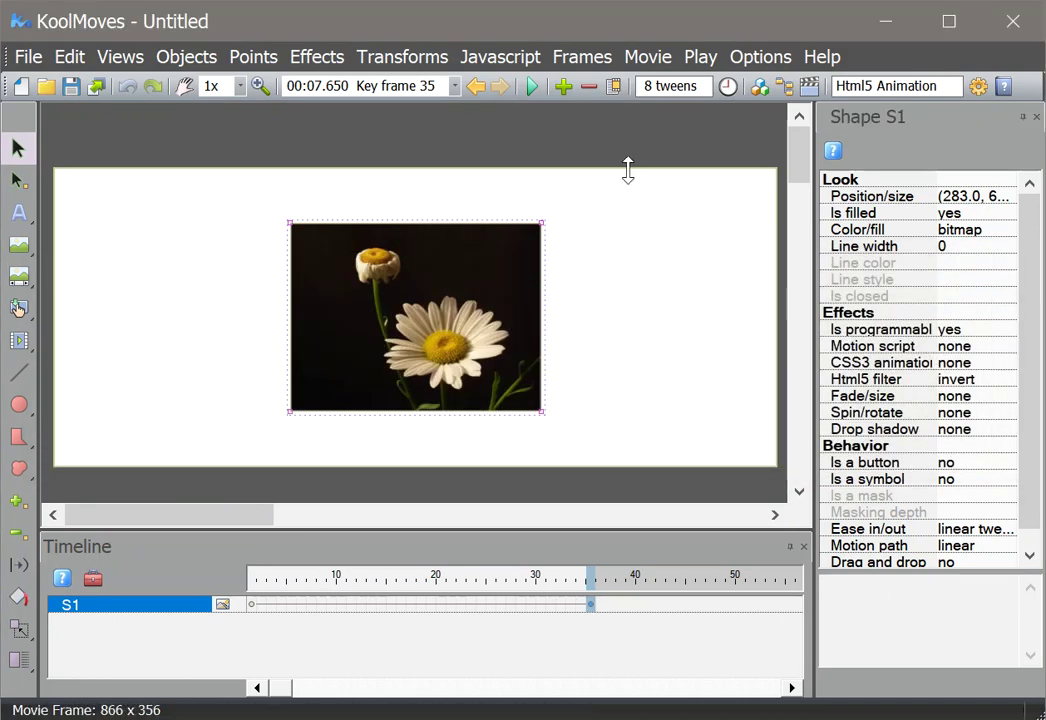
Play the animation to check the inverted flower image, and close the playback
click(532, 88)
click(522, 118)
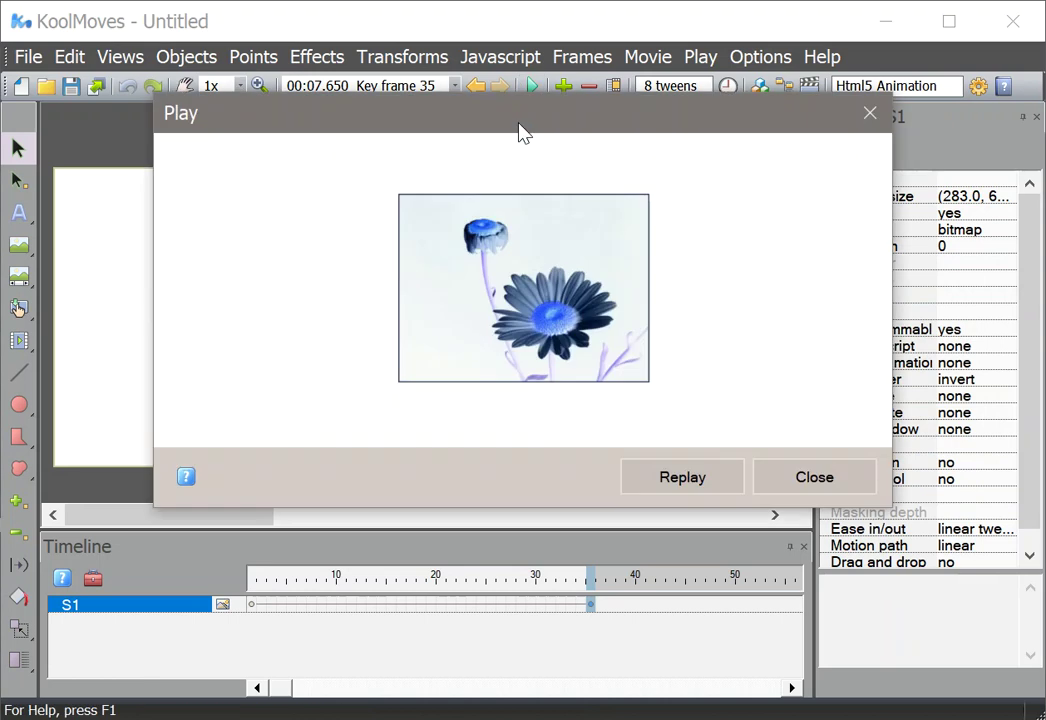
click(822, 490)
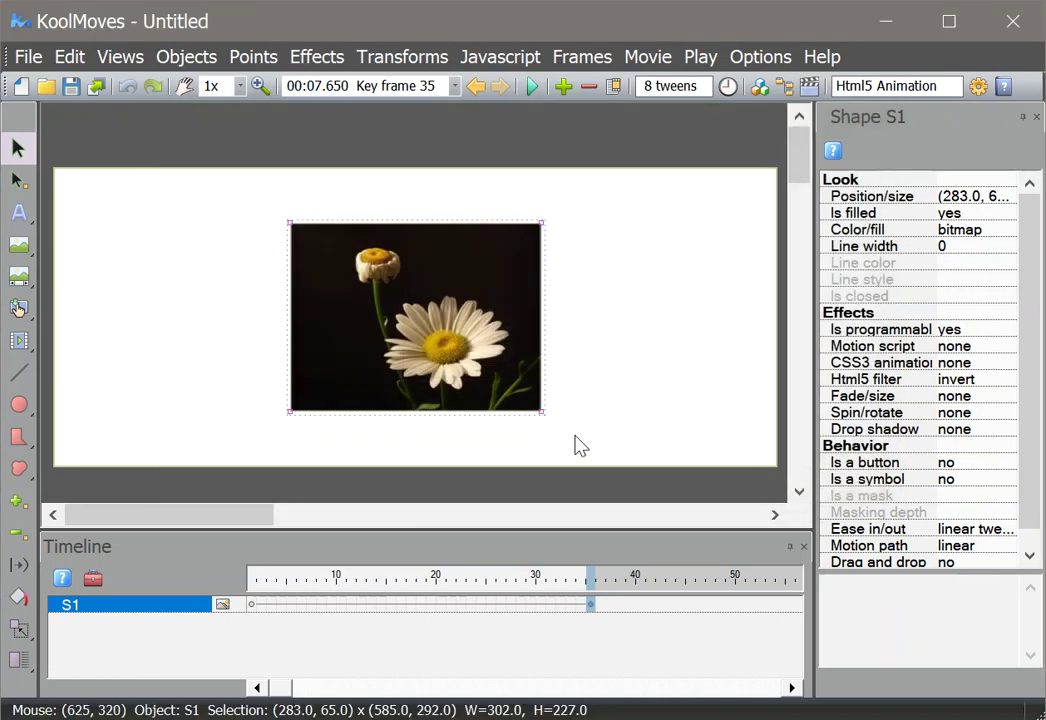
Start a new movie without saving the current one, and draw a custom Html5 div about 270 by 234 on the stage
click(22, 88)
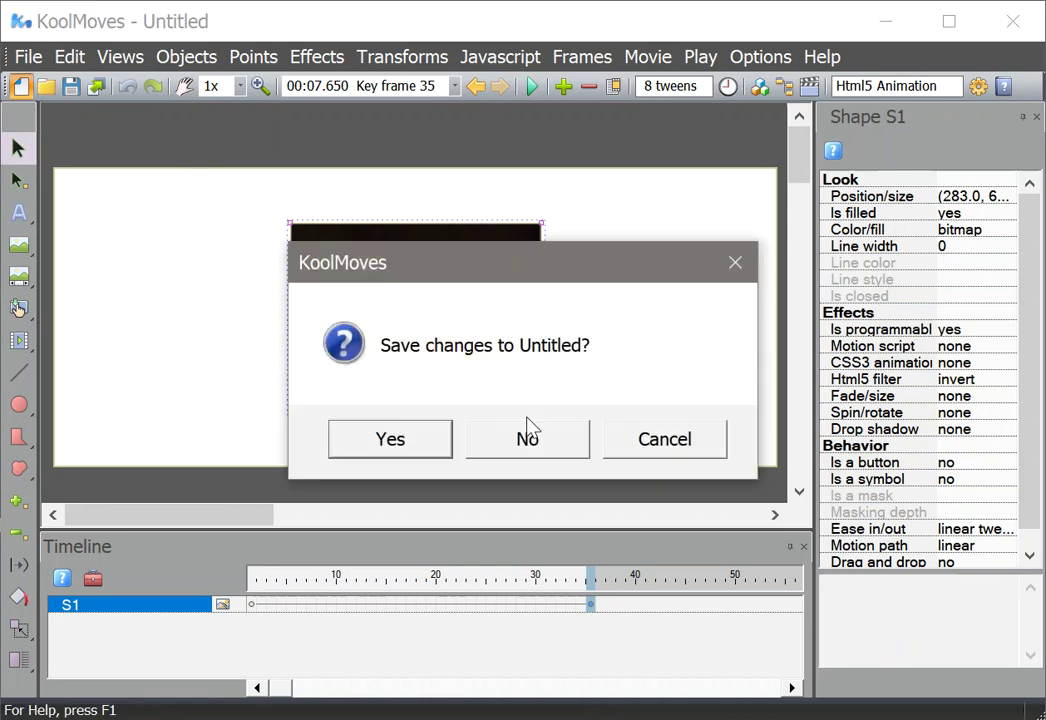
click(525, 434)
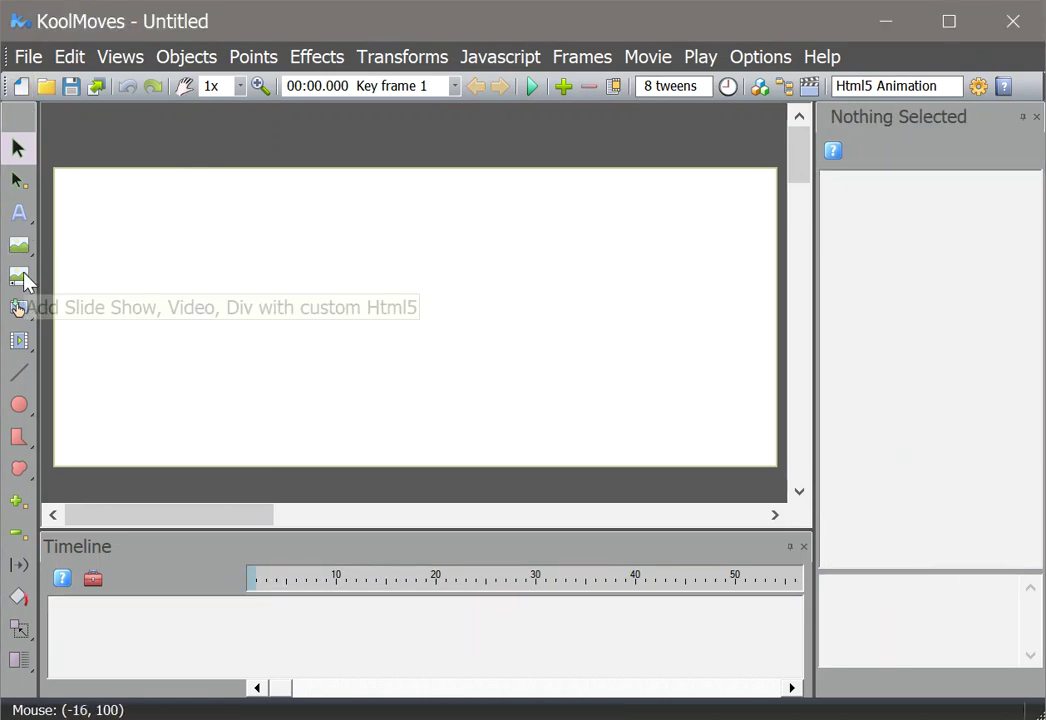
click(22, 279)
click(130, 301)
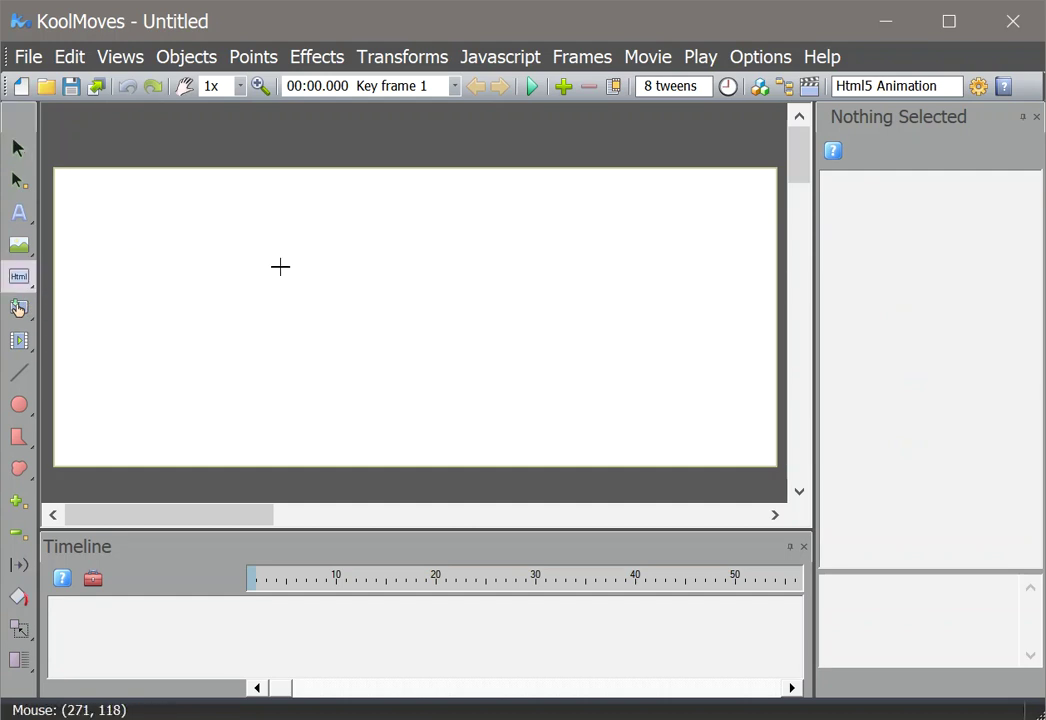
drag(193, 232, 417, 427)
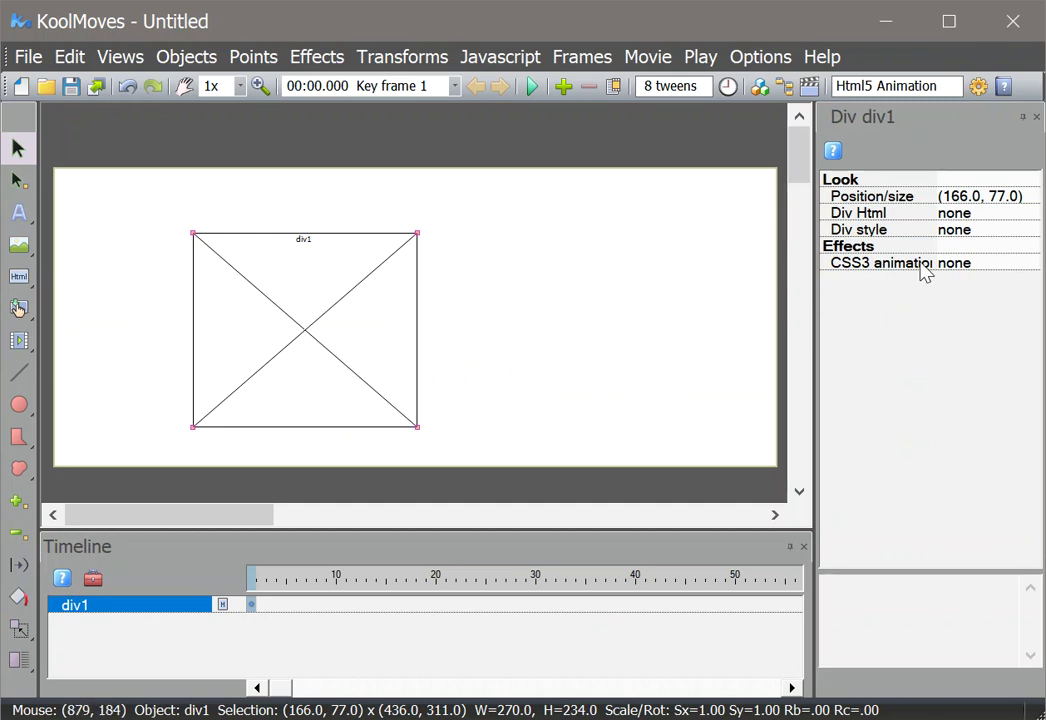
Set the div's Html content to "<p>hello</p>"
click(1017, 213)
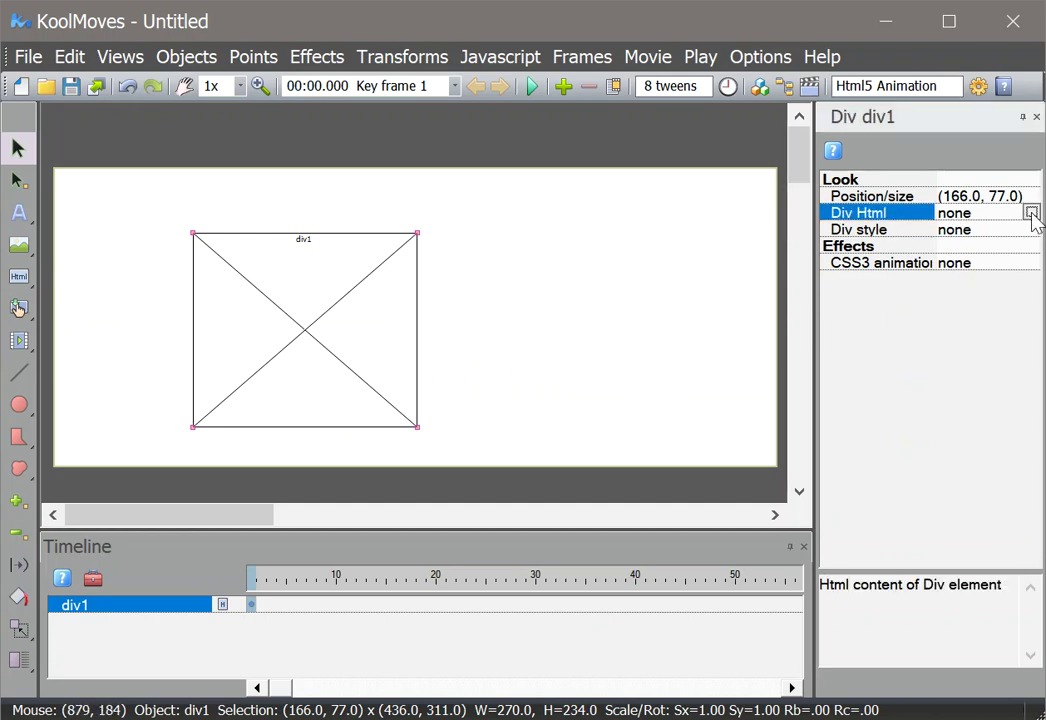
click(1030, 214)
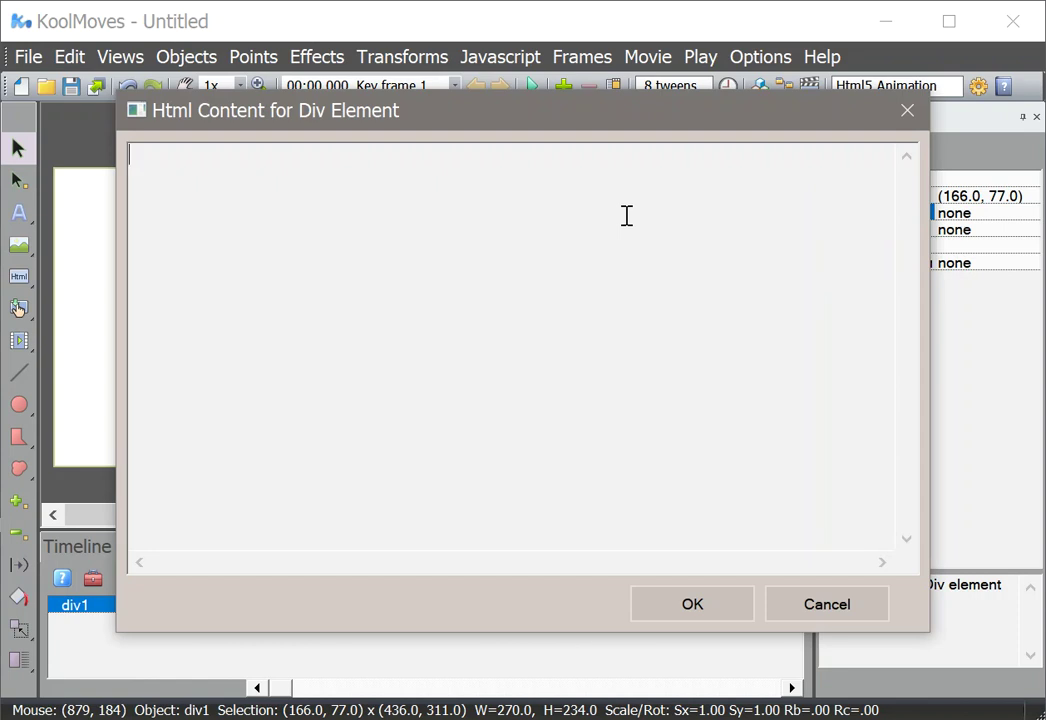
text(<p>hello</p>)
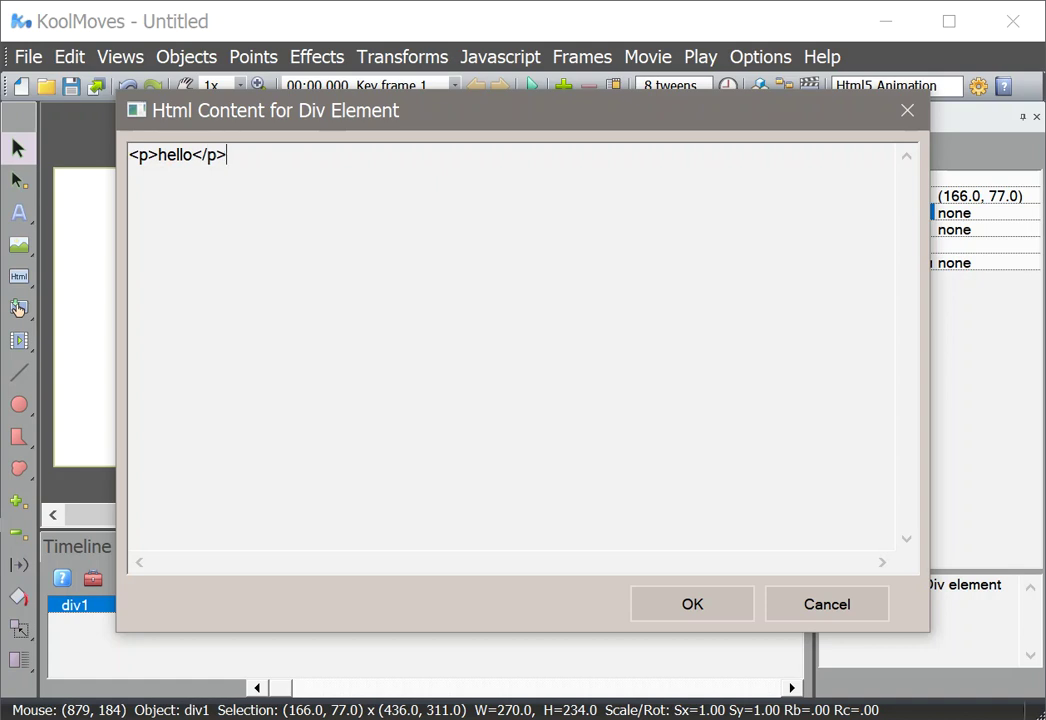
click(718, 620)
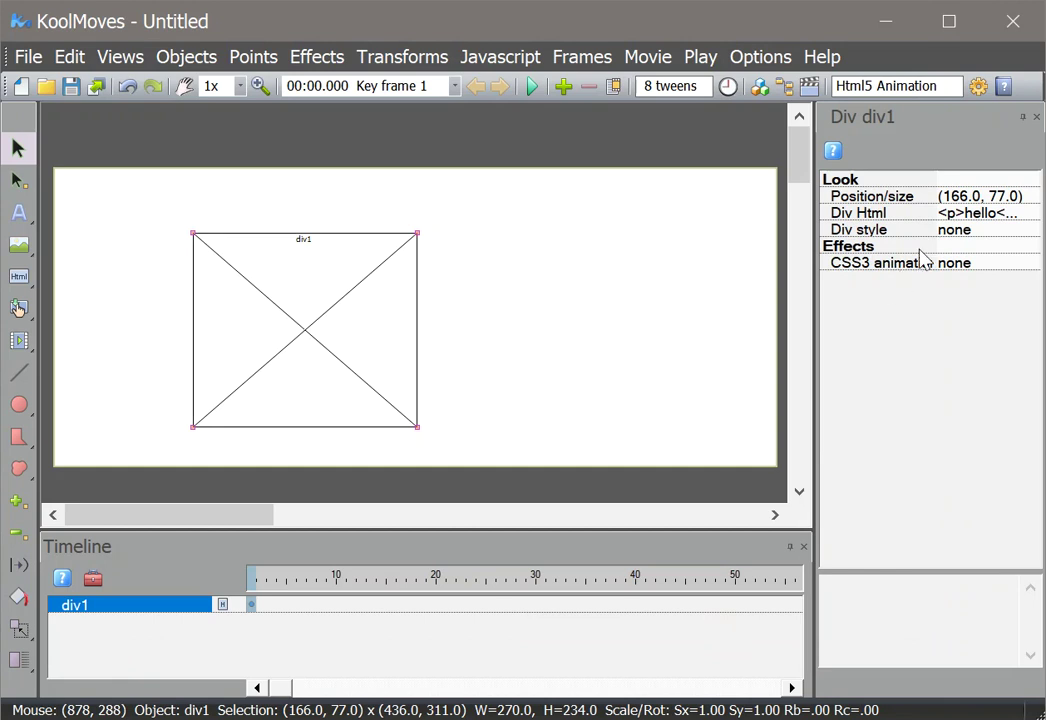
Give the div the inline style "border:2px dotted red"
click(880, 230)
click(1030, 230)
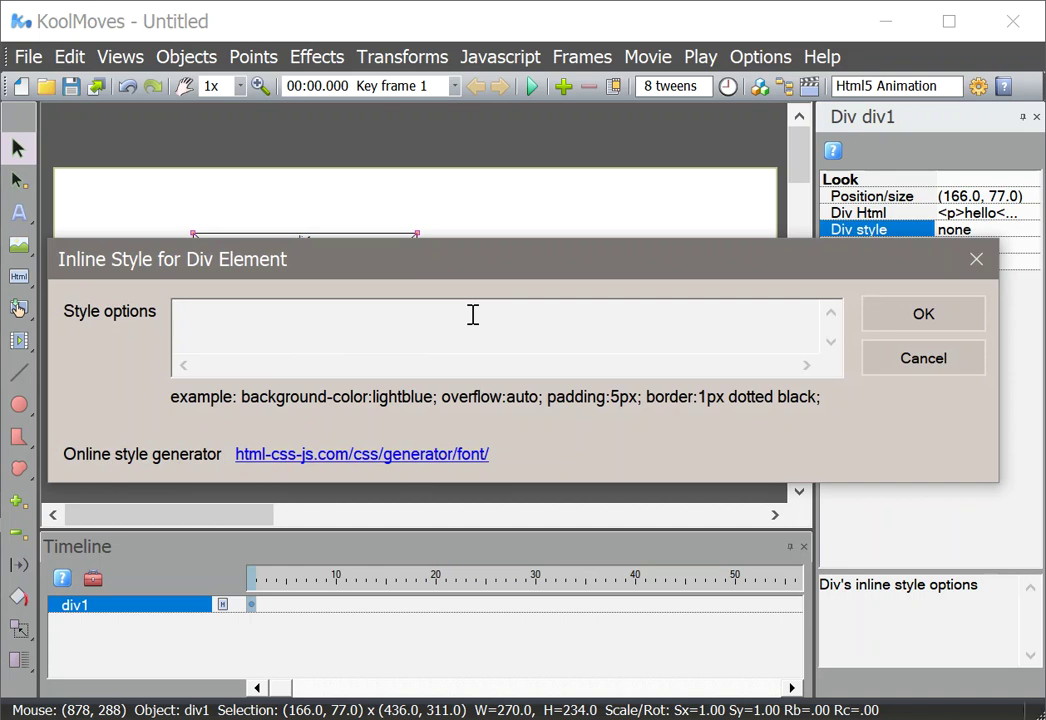
text(border:2px)
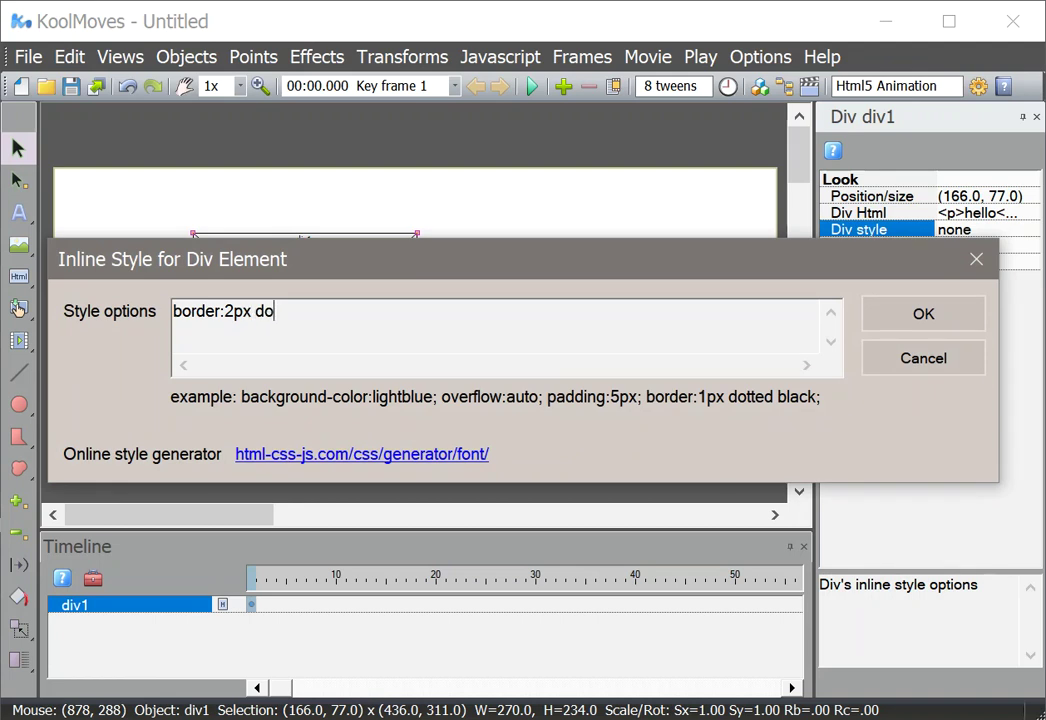
text(dotted red)
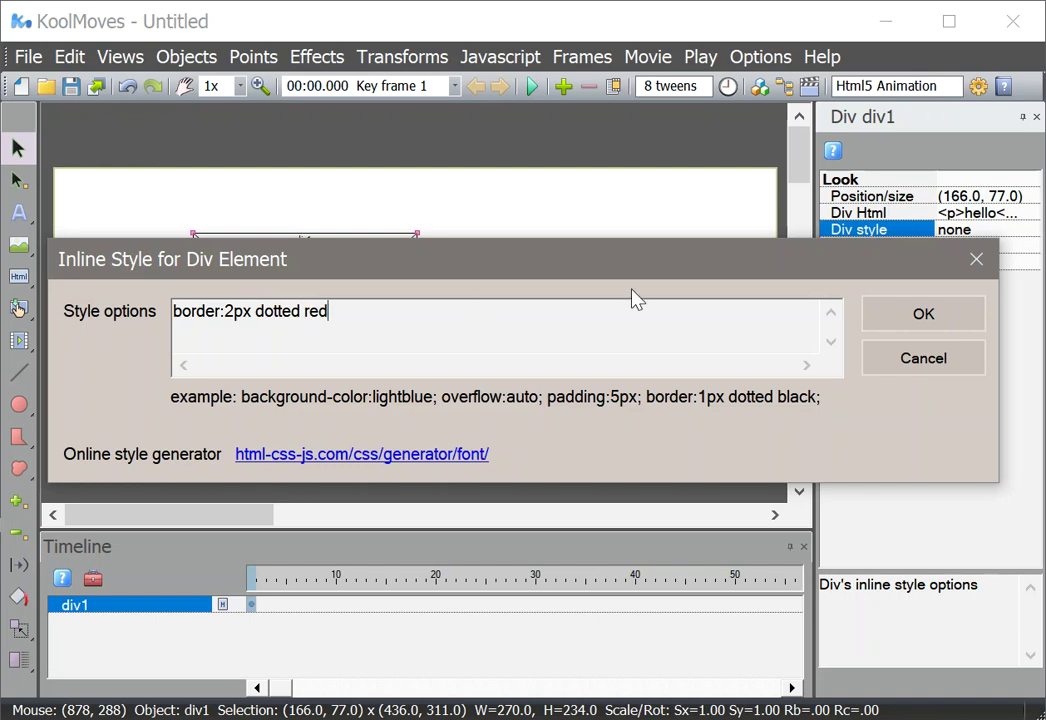
click(895, 323)
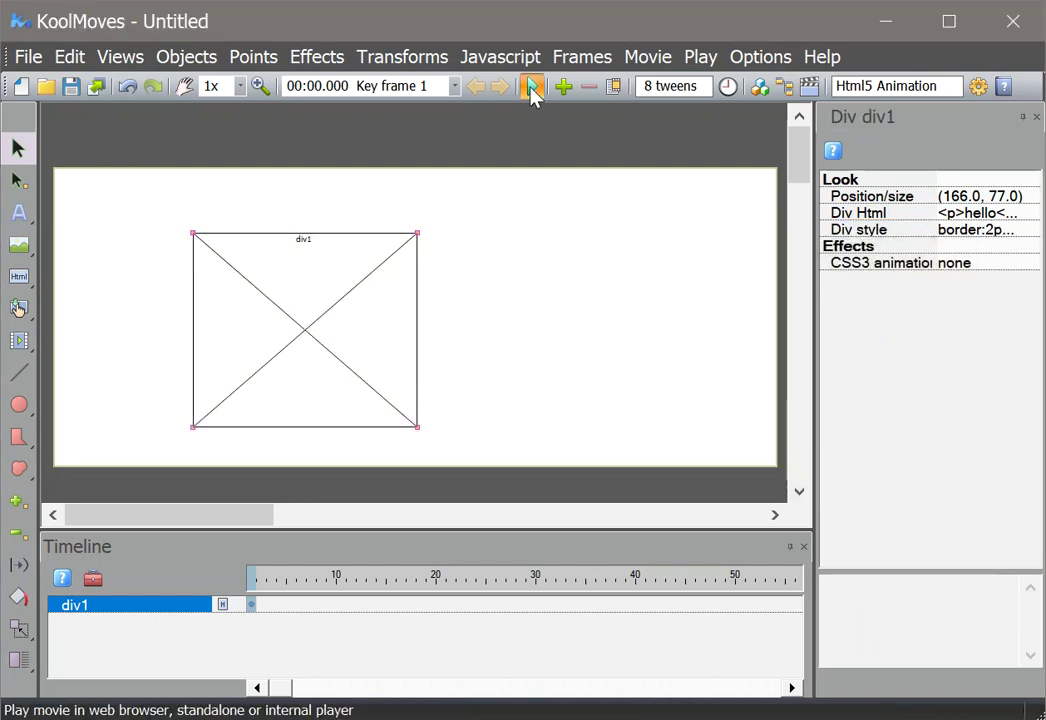
Play the movie to check the div's text and border, and close the playback
click(533, 93)
click(531, 113)
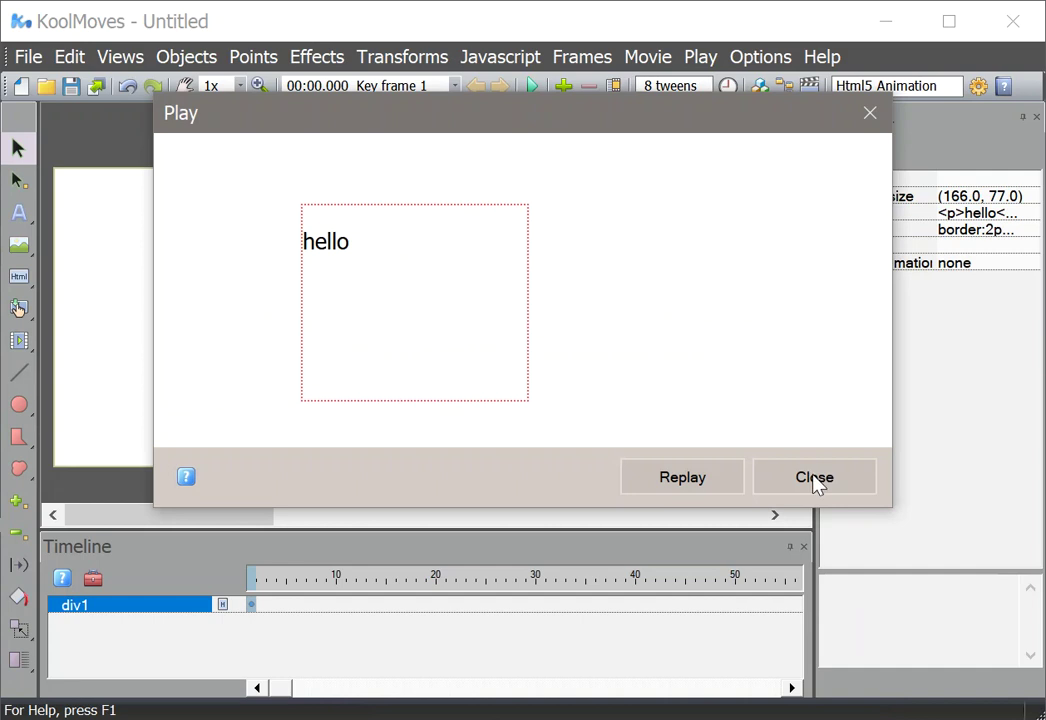
click(814, 477)
Try the animate.css bounceInLeft bouncing entrance as the div's CSS3 animation, preview it, and cancel the effect
click(967, 263)
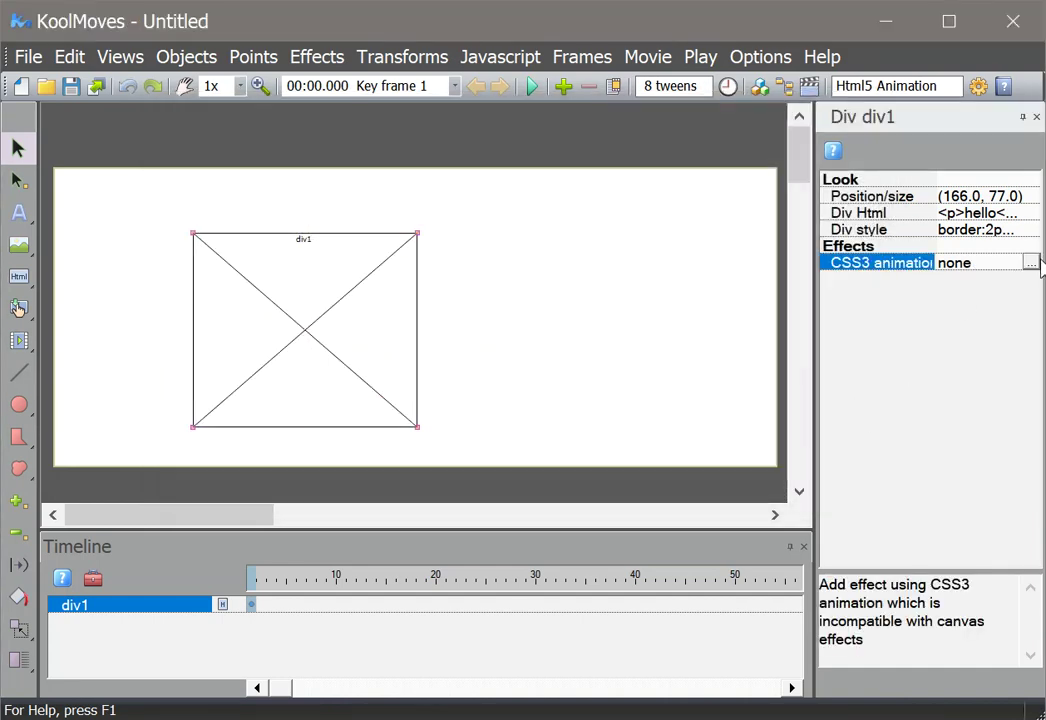
click(1031, 262)
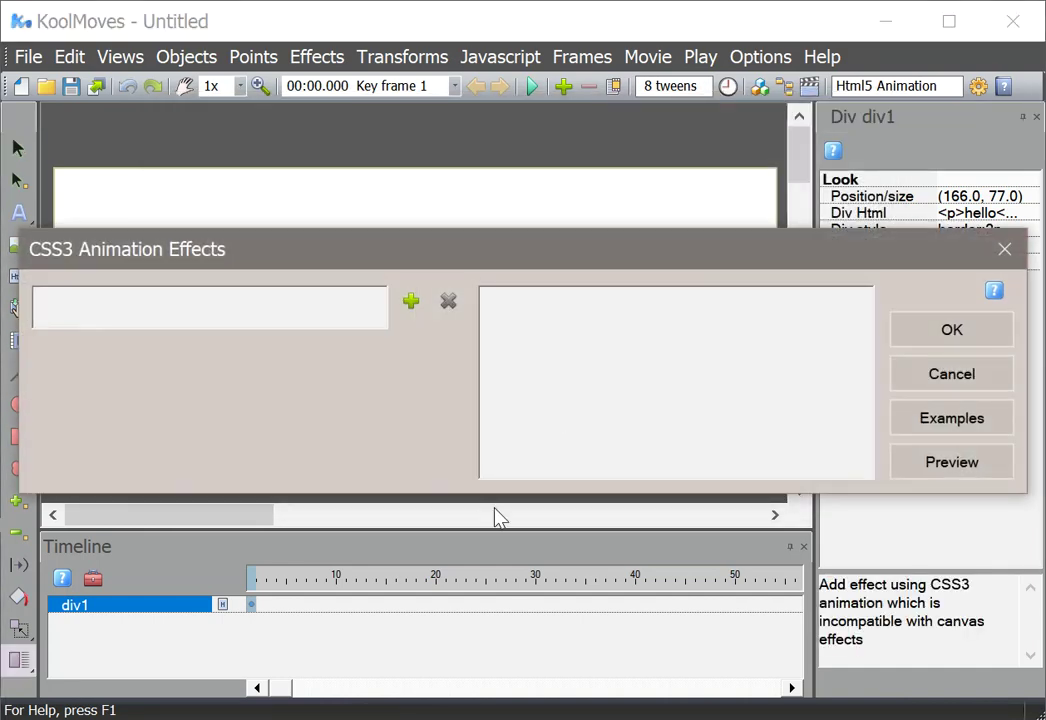
click(411, 301)
mouse_move(437, 343)
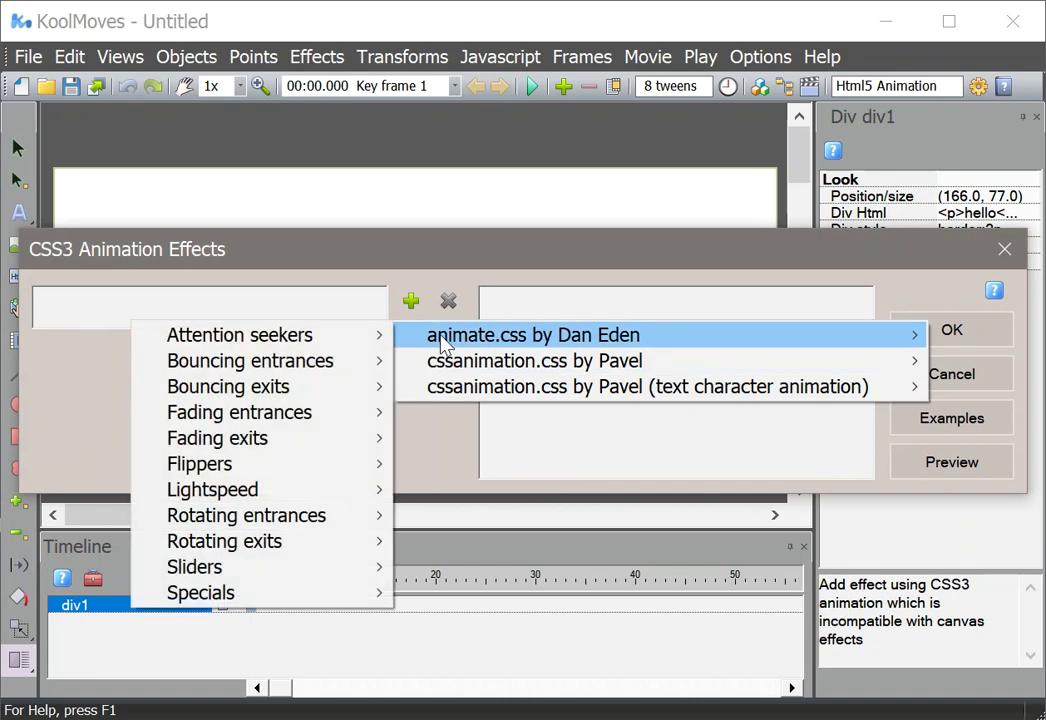
mouse_move(333, 412)
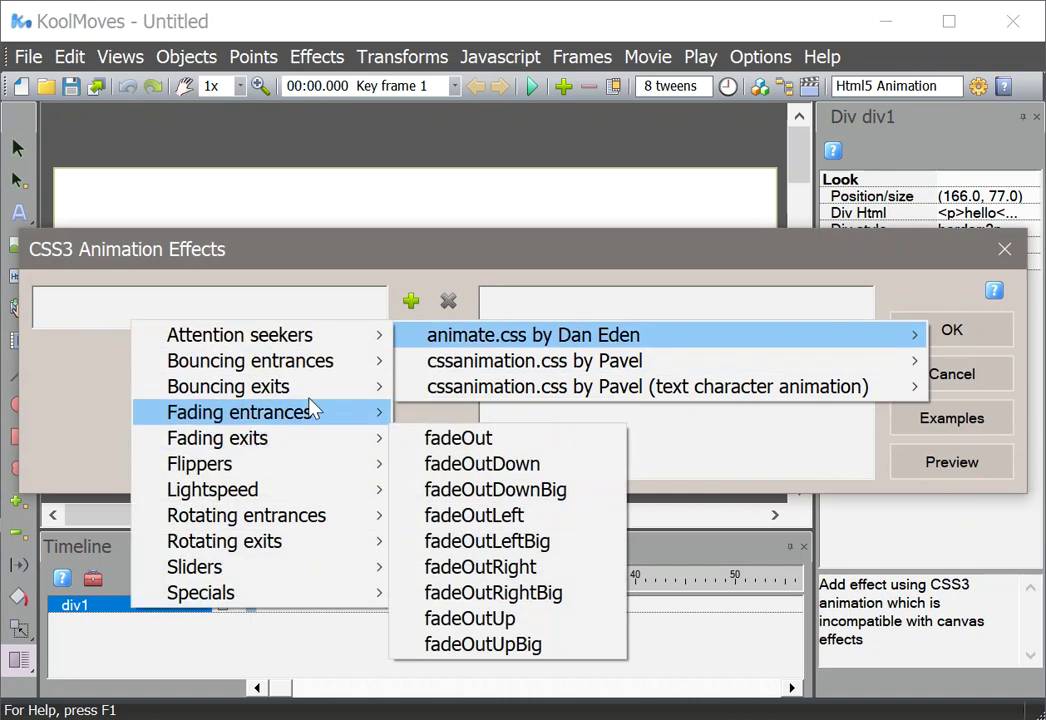
mouse_move(319, 370)
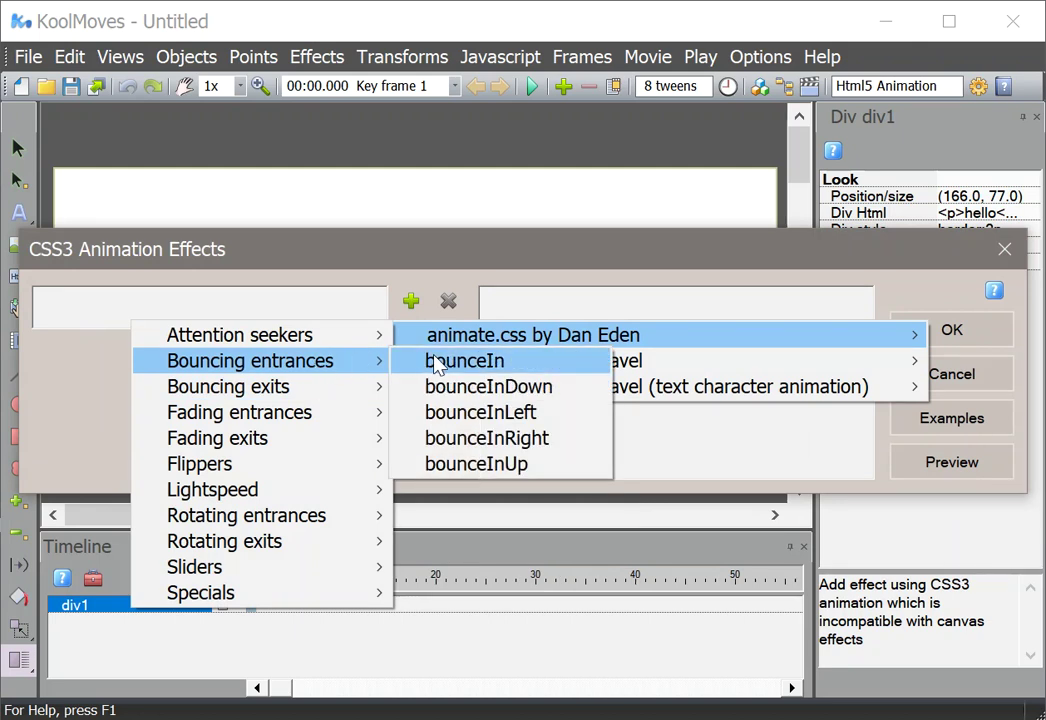
click(449, 430)
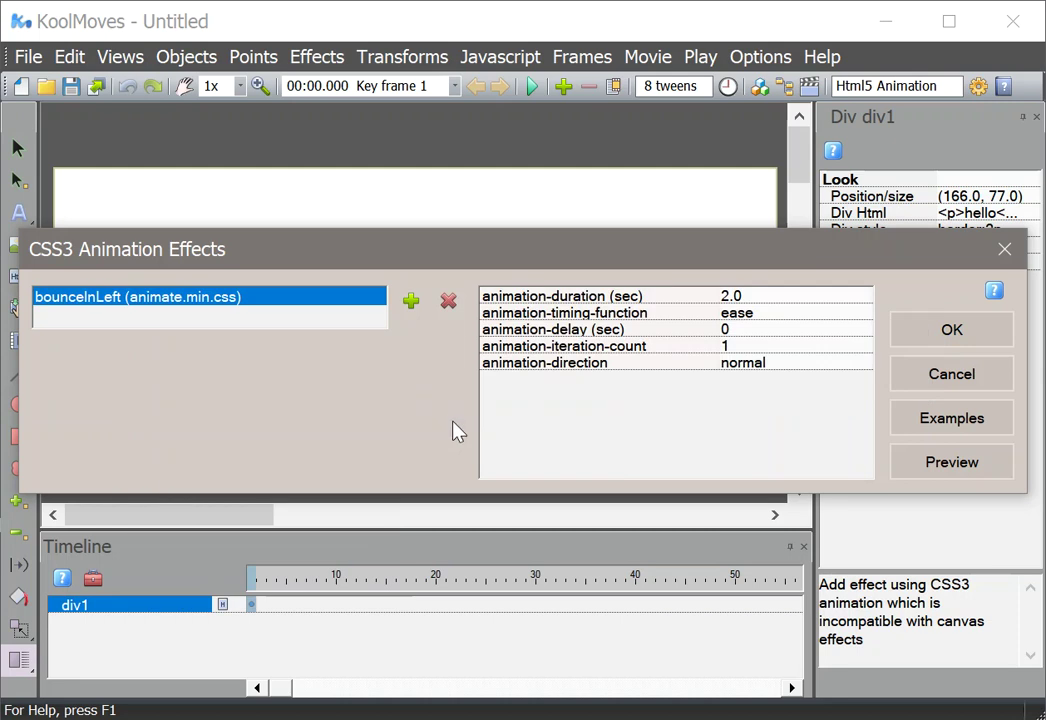
click(944, 465)
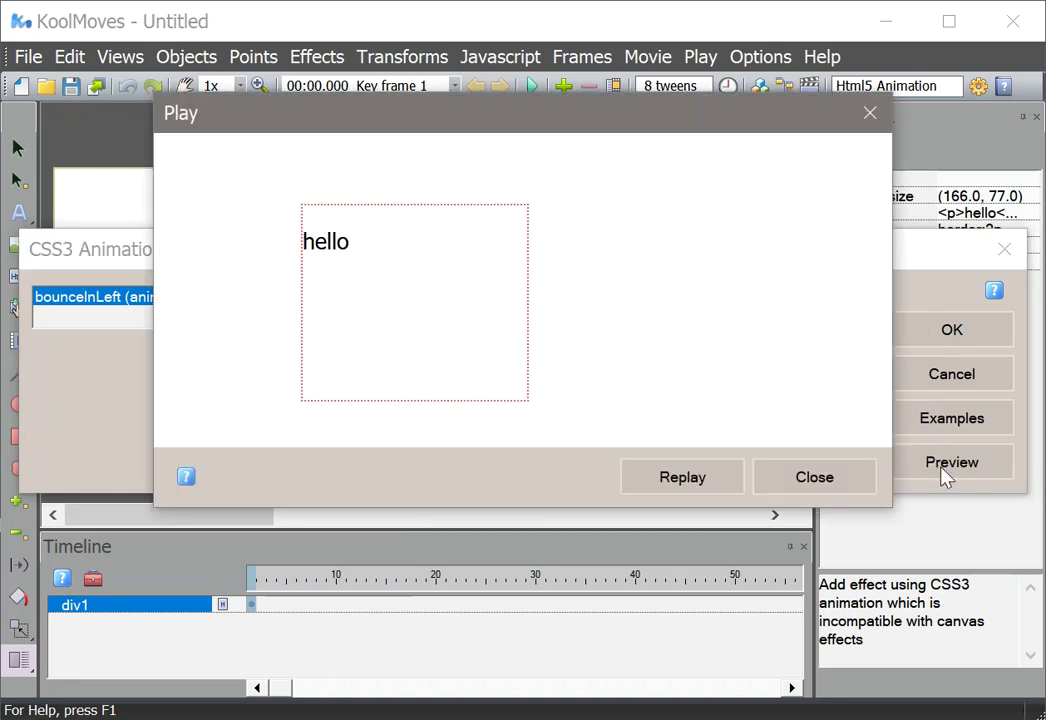
click(846, 480)
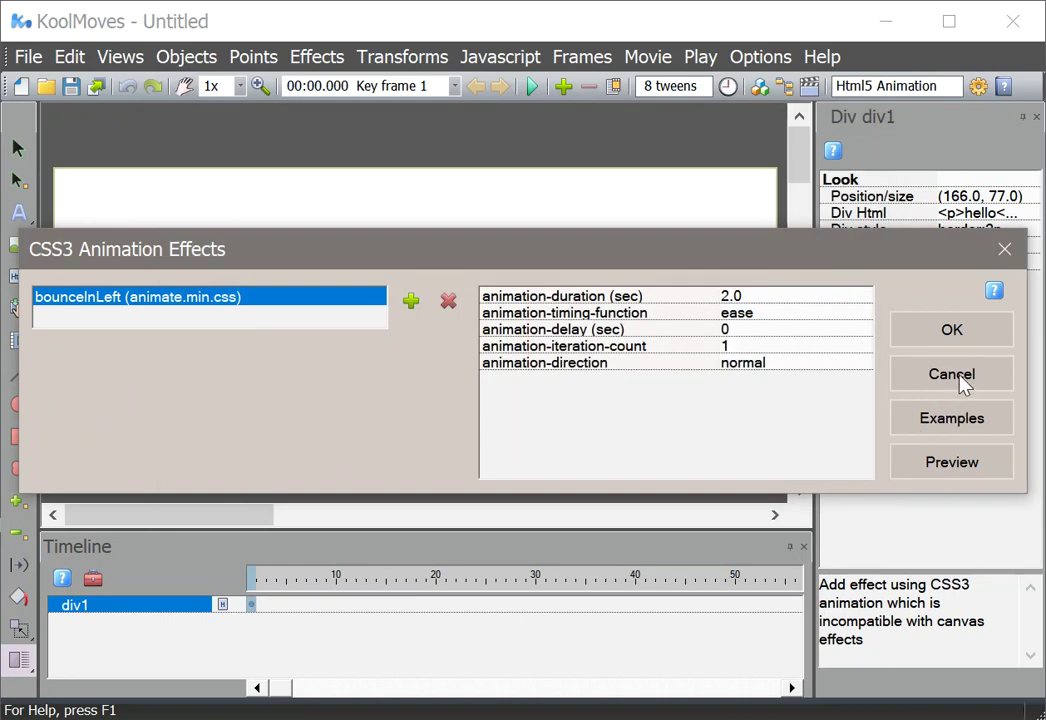
click(945, 383)
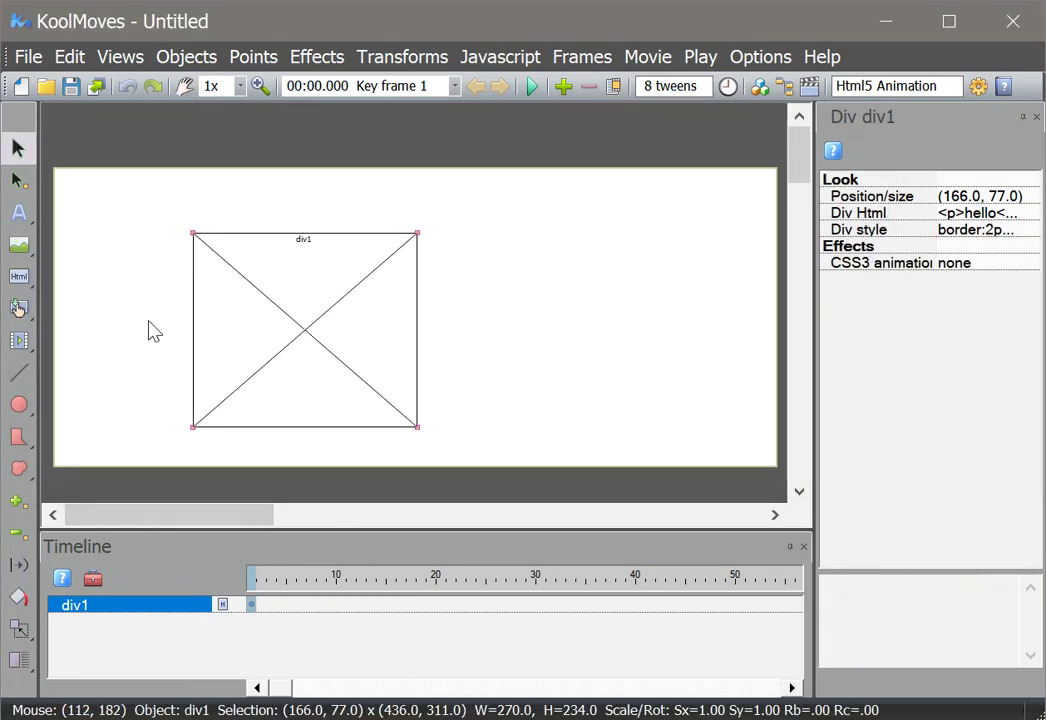
Start a new movie without saving the div, and draw a circle about 192 by 192 on the stage
click(20, 86)
click(523, 448)
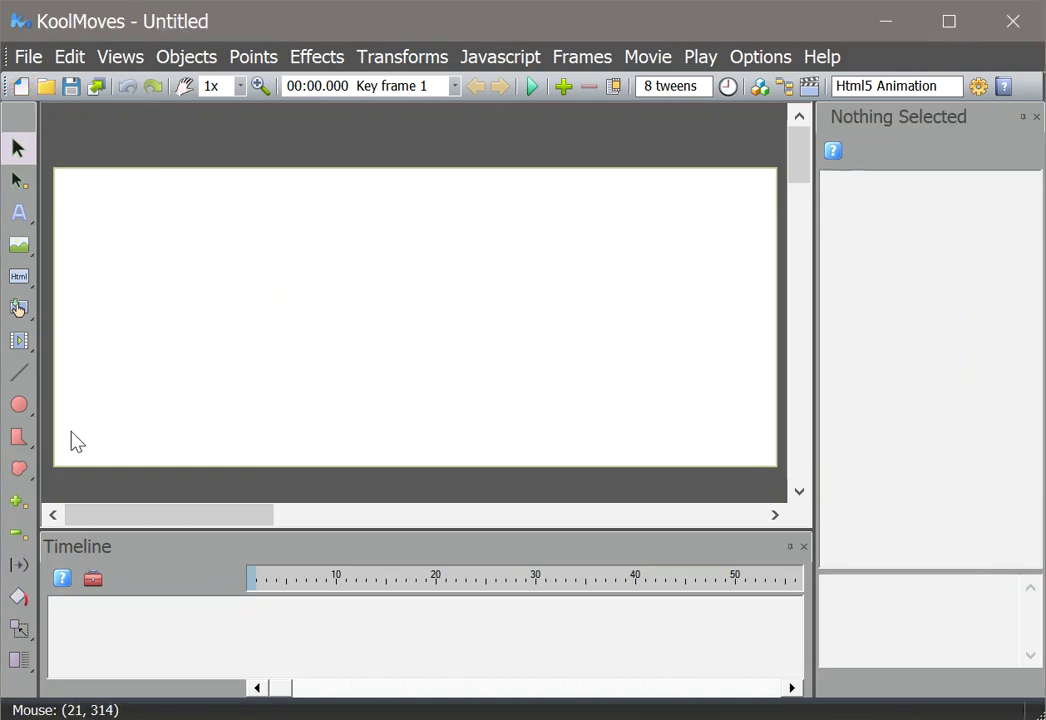
click(19, 408)
drag(229, 260, 390, 337)
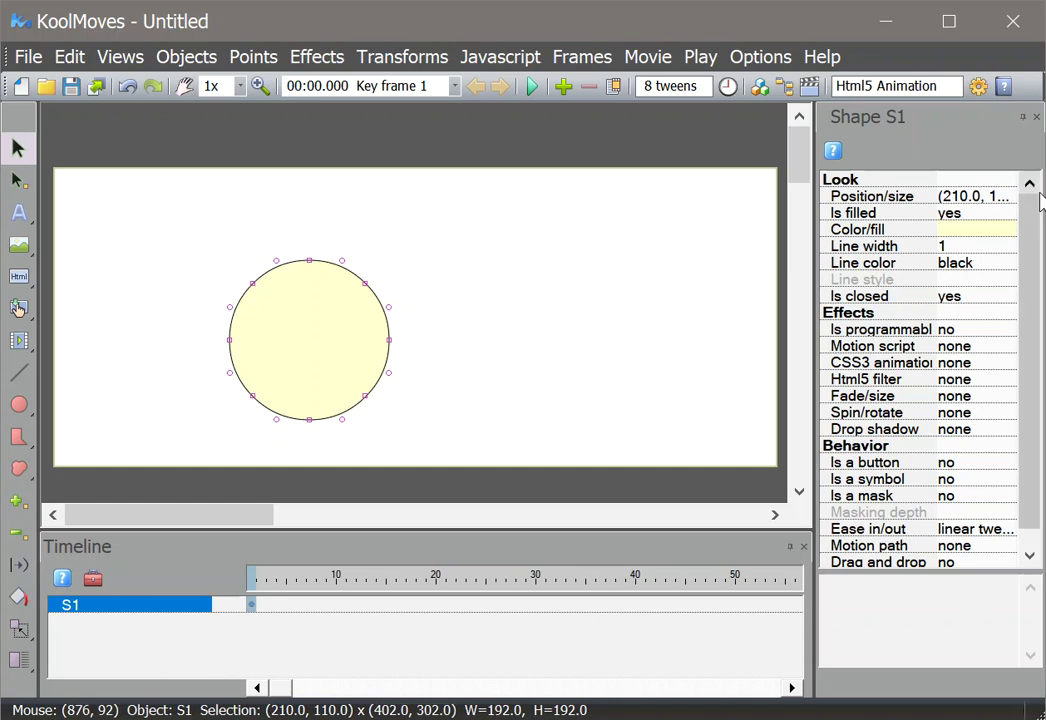
Fill the circle with the image p3.jpg from the Html5 folder
click(980, 238)
click(1008, 229)
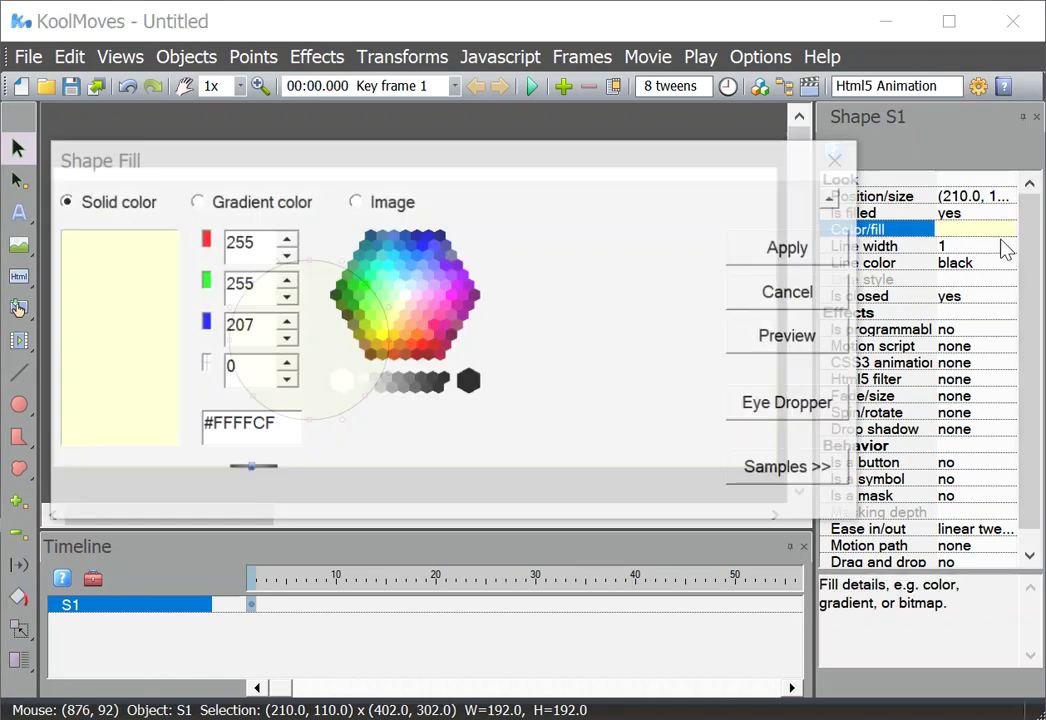
click(354, 201)
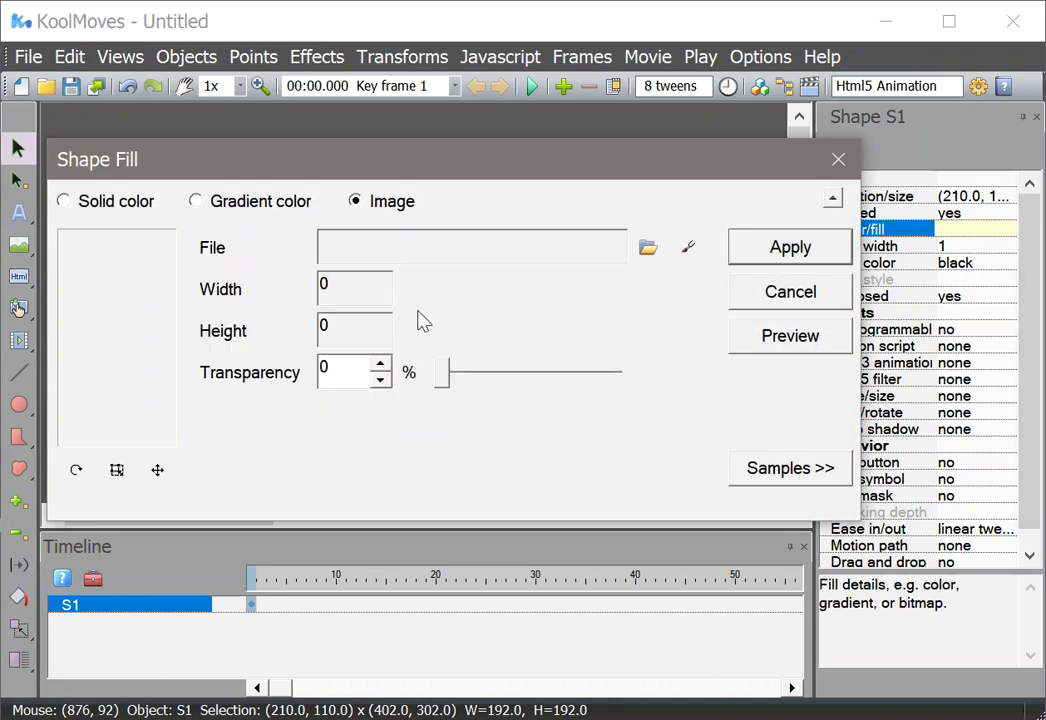
click(646, 249)
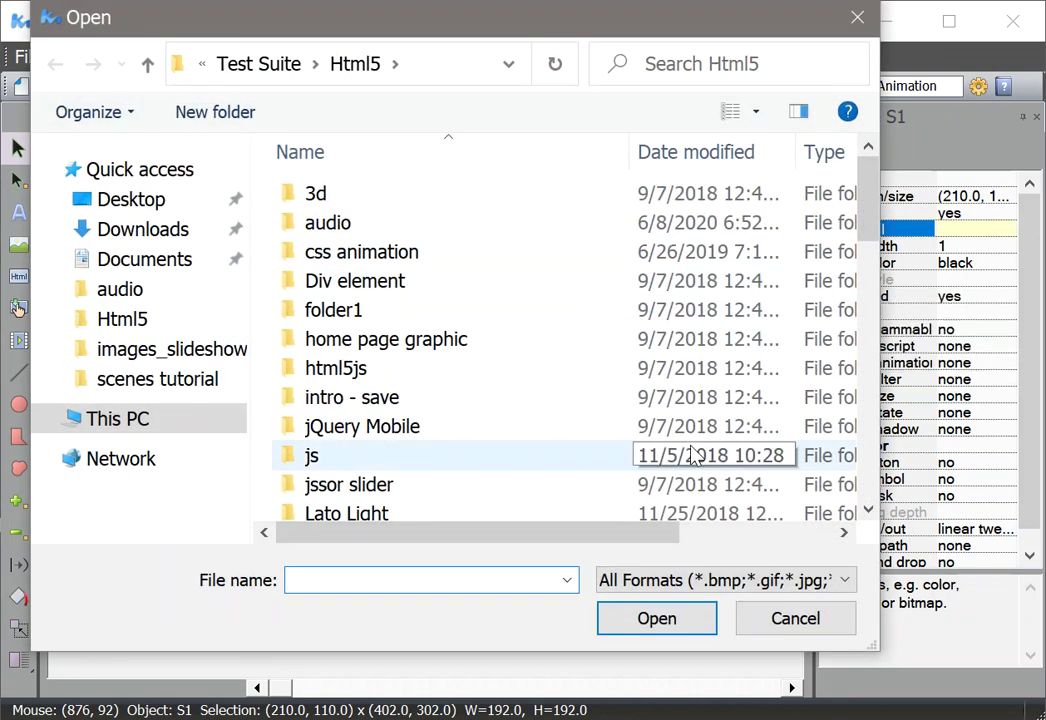
drag(869, 245, 928, 532)
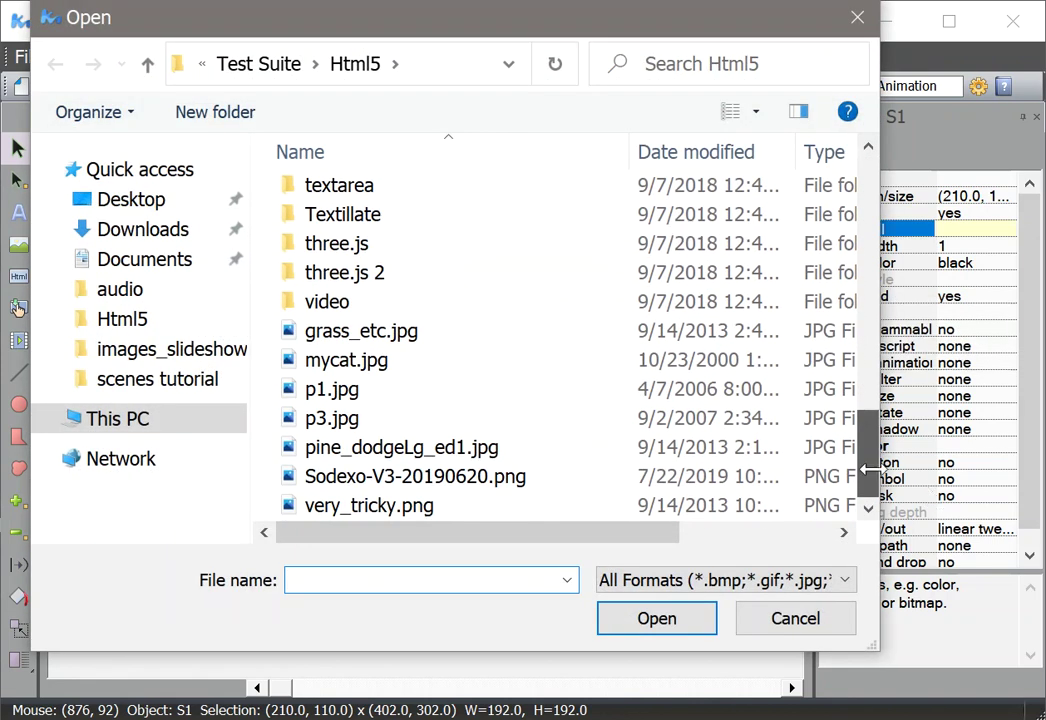
click(338, 422)
click(657, 619)
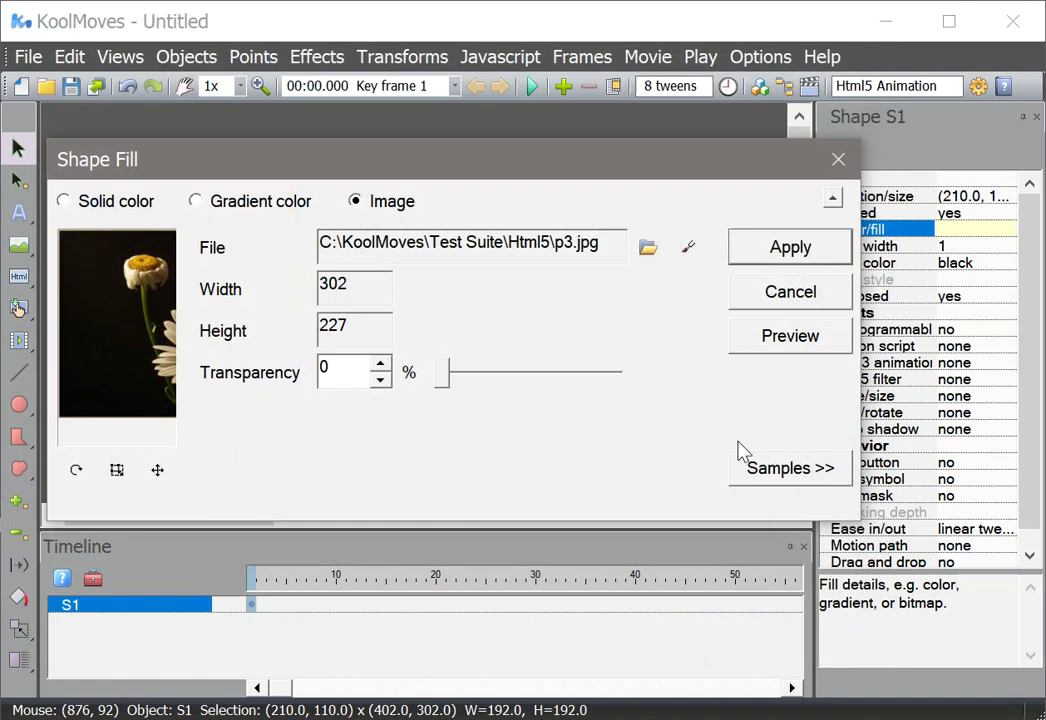
click(790, 248)
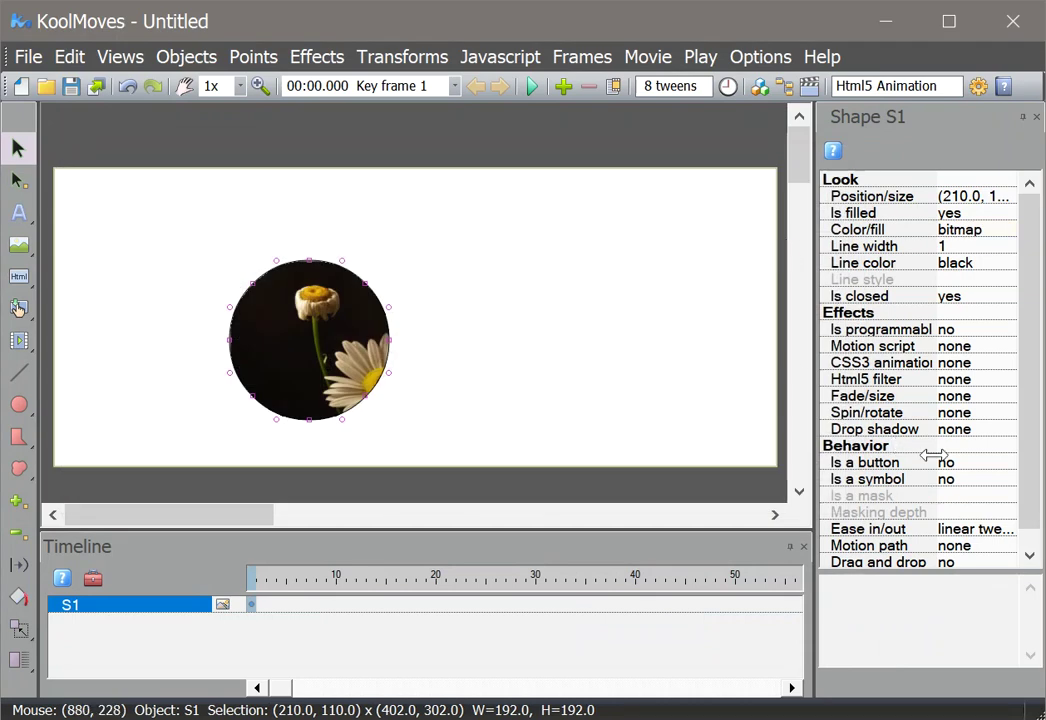
Try the Bar Slide In motion script on the image-filled circle, preview it, and cancel the effect
click(1007, 346)
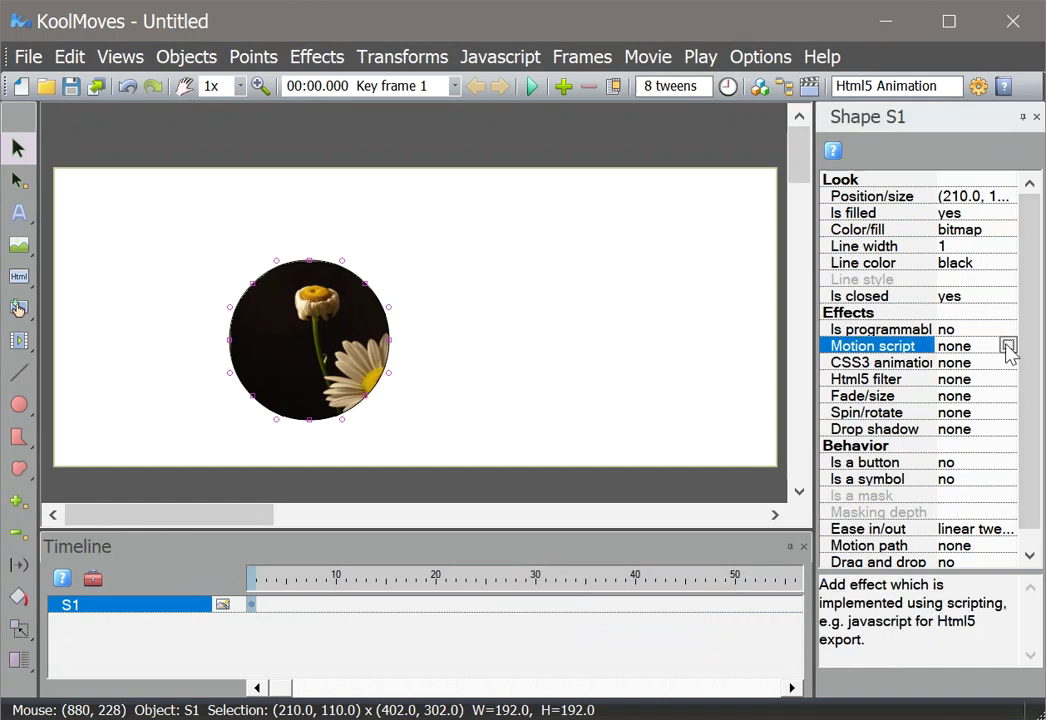
click(1008, 346)
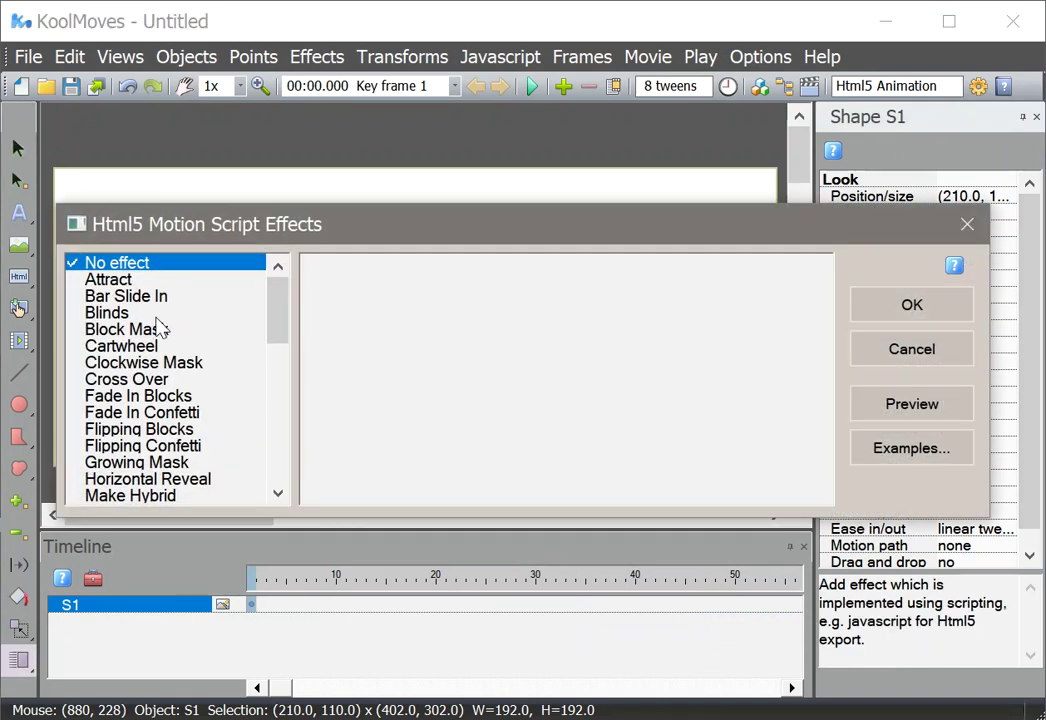
click(208, 298)
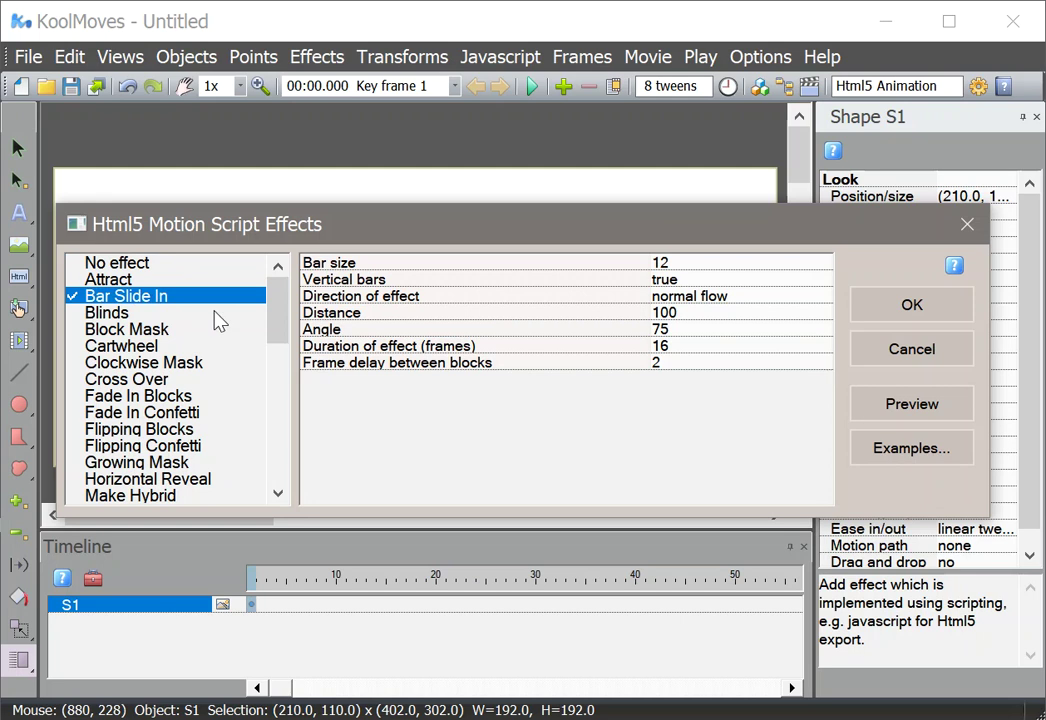
click(926, 410)
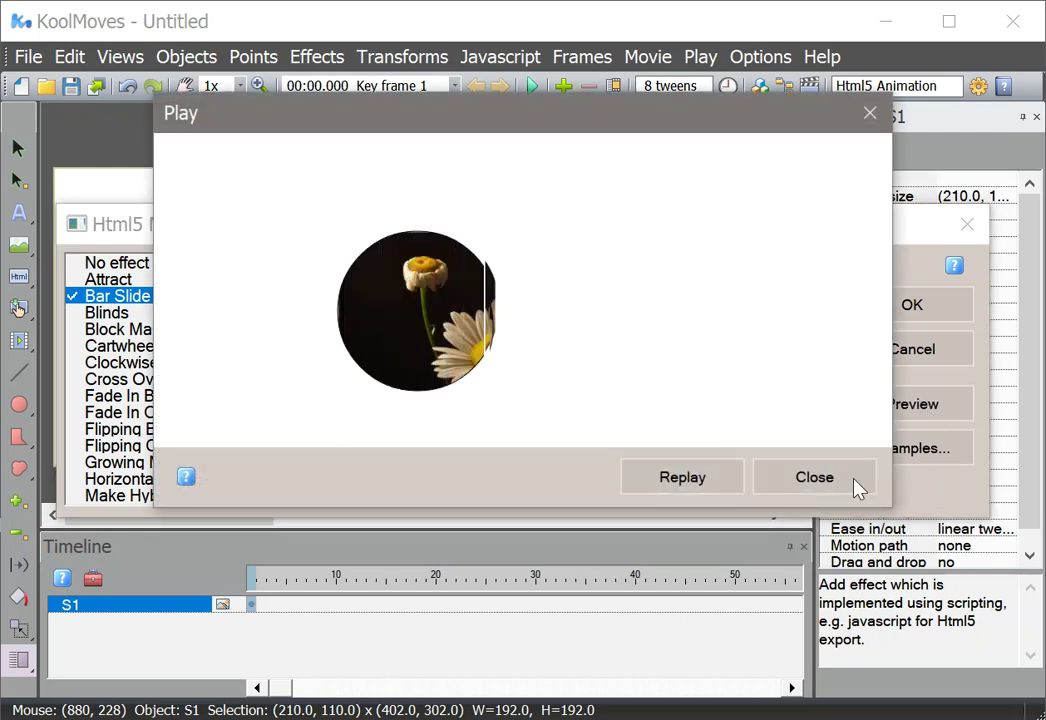
click(820, 482)
click(907, 358)
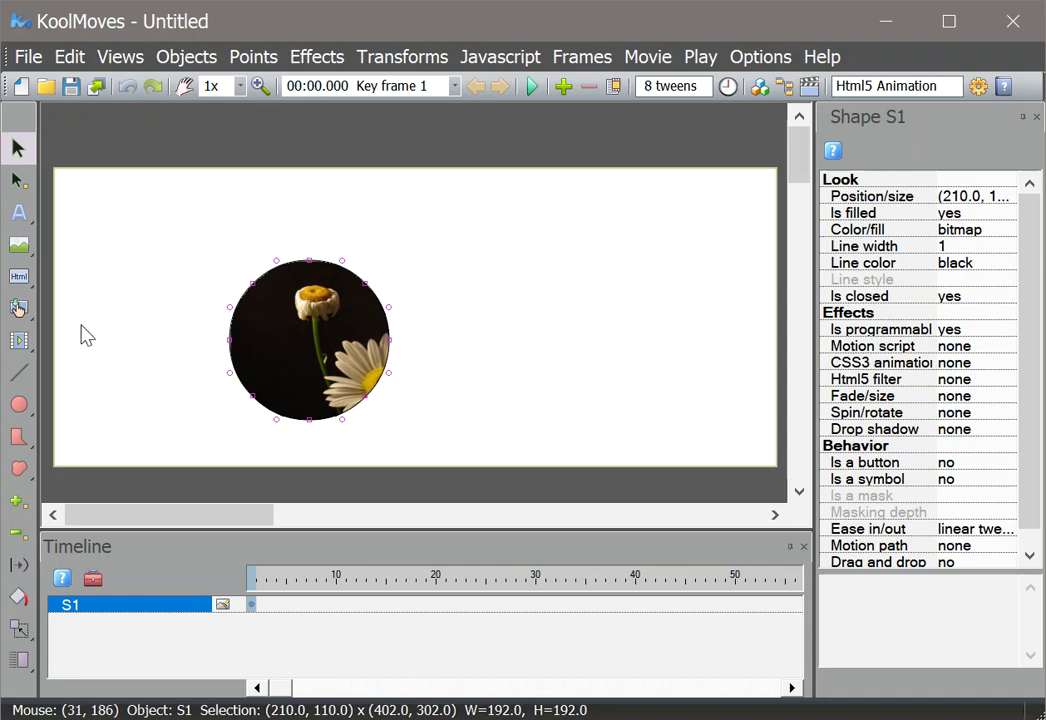
Convert the image-filled circle to a movie clip, look at the clip's own frames, and return to the main movie
click(28, 346)
click(119, 396)
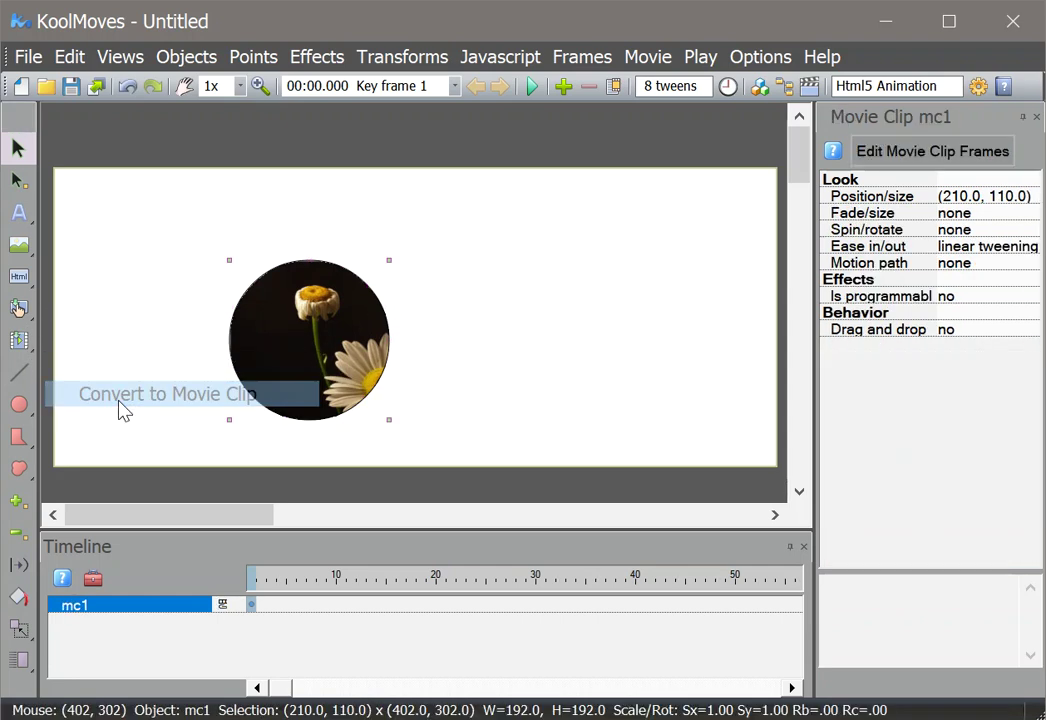
click(893, 155)
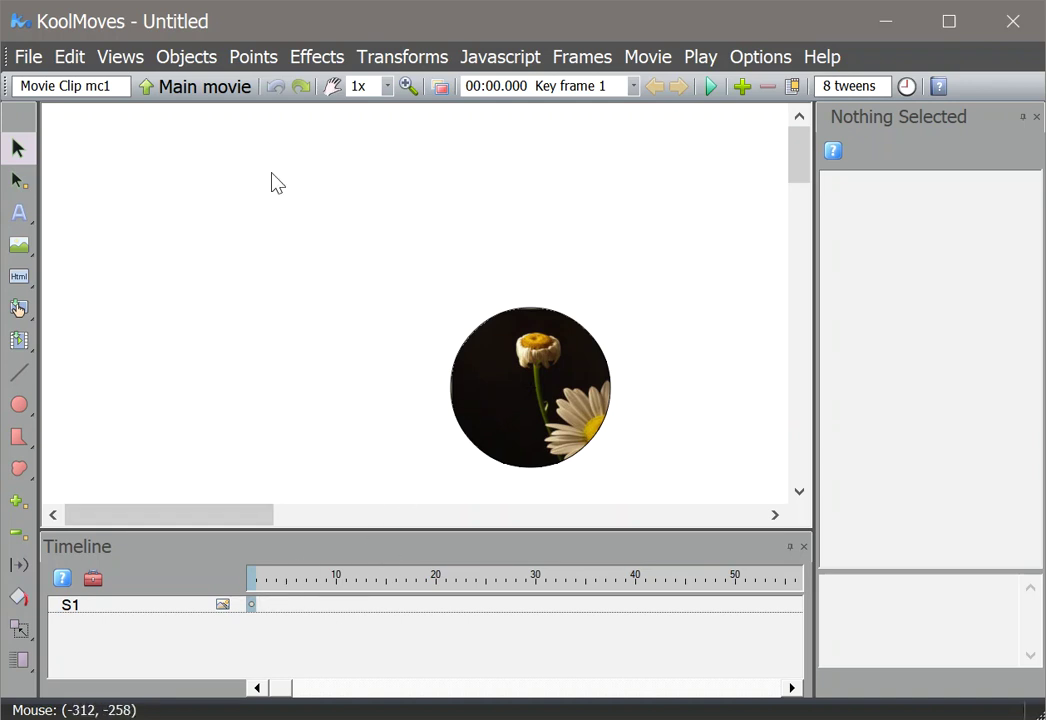
click(205, 87)
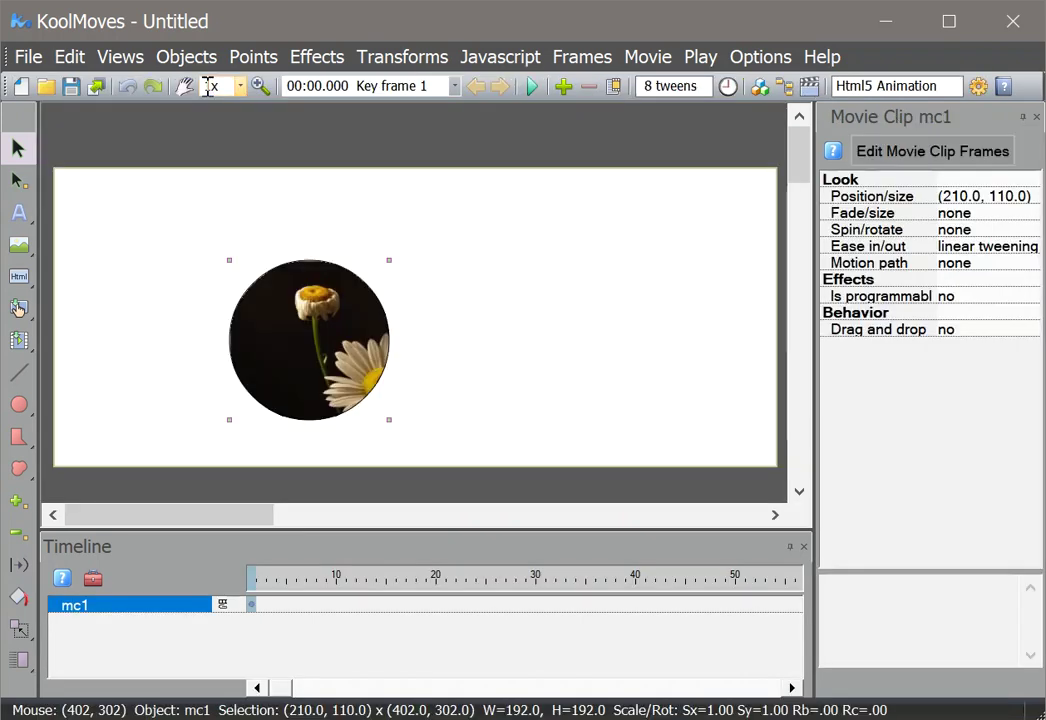
Give the movie clip an initial fade-in over 6 key frames, adding frames if needed
click(955, 213)
click(1027, 212)
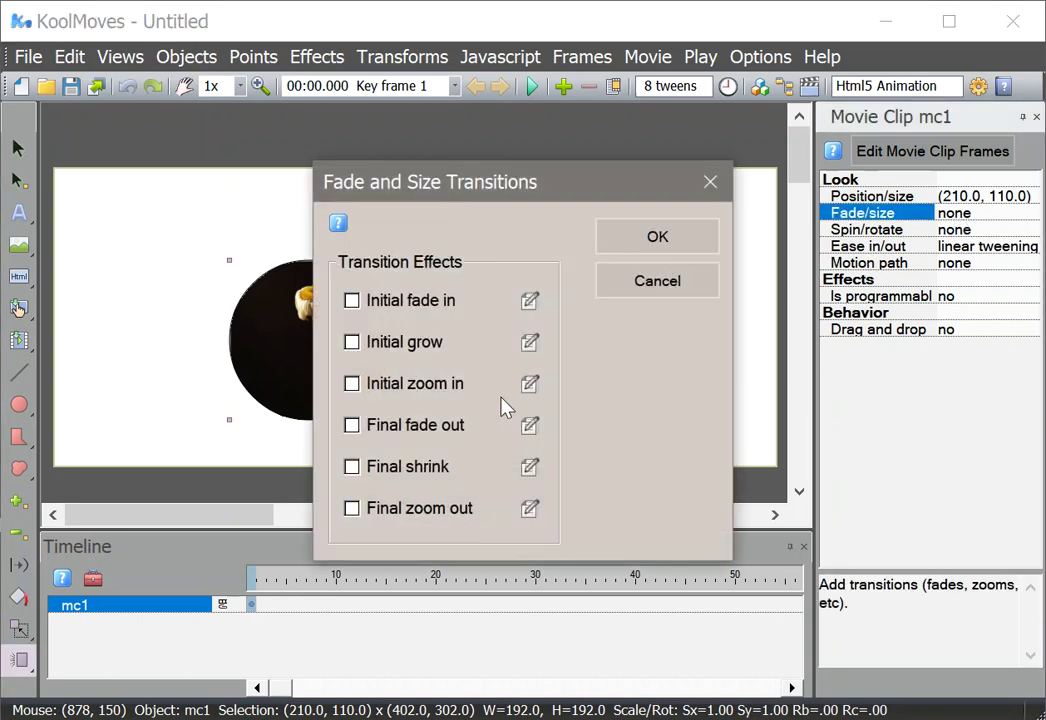
click(352, 302)
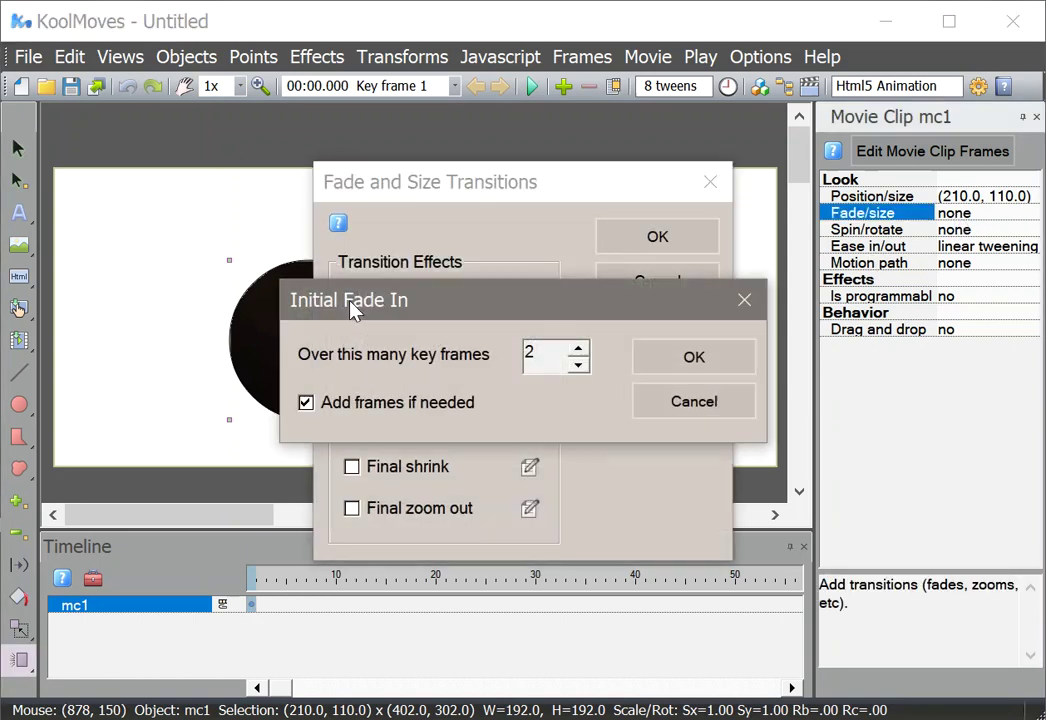
drag(549, 354, 528, 354)
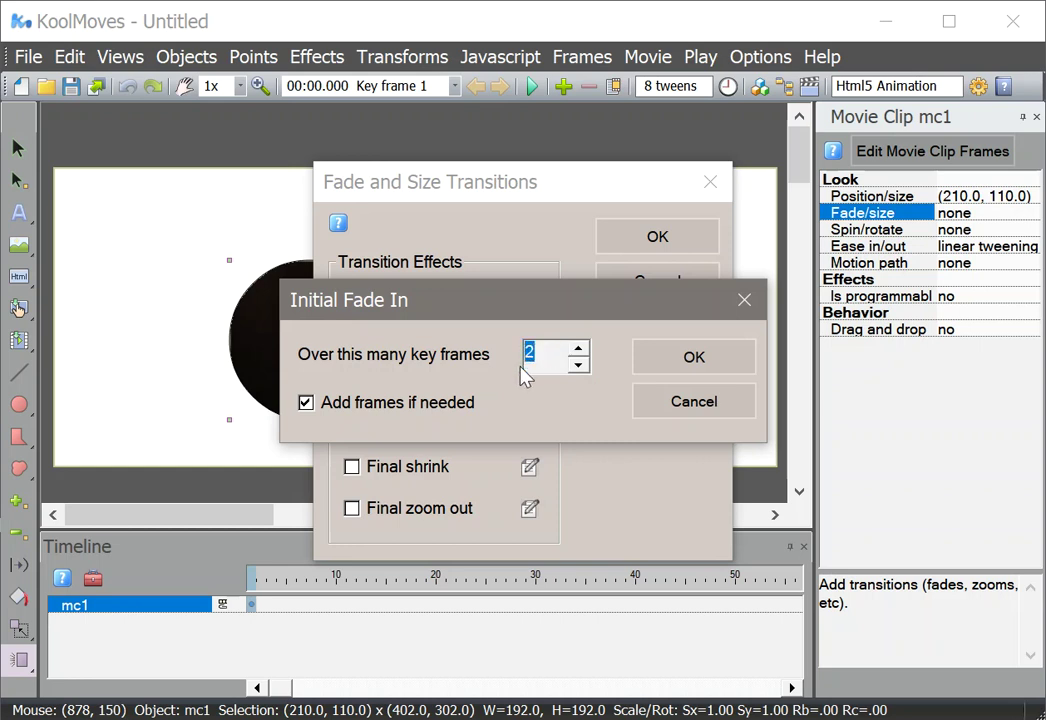
text(6)
click(675, 369)
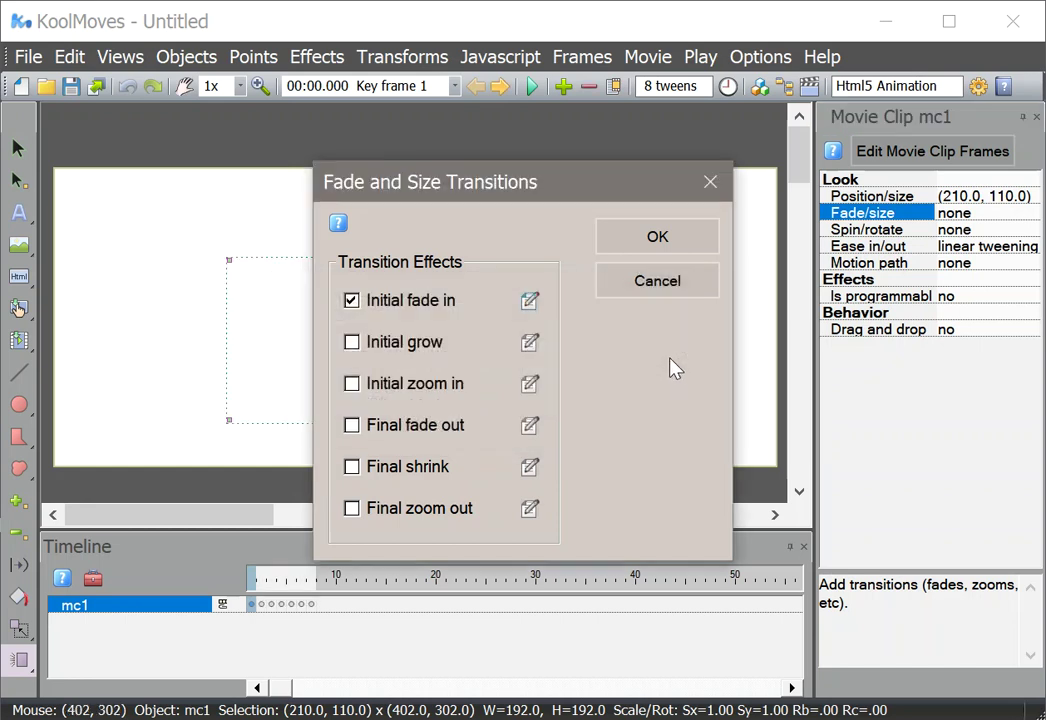
click(657, 238)
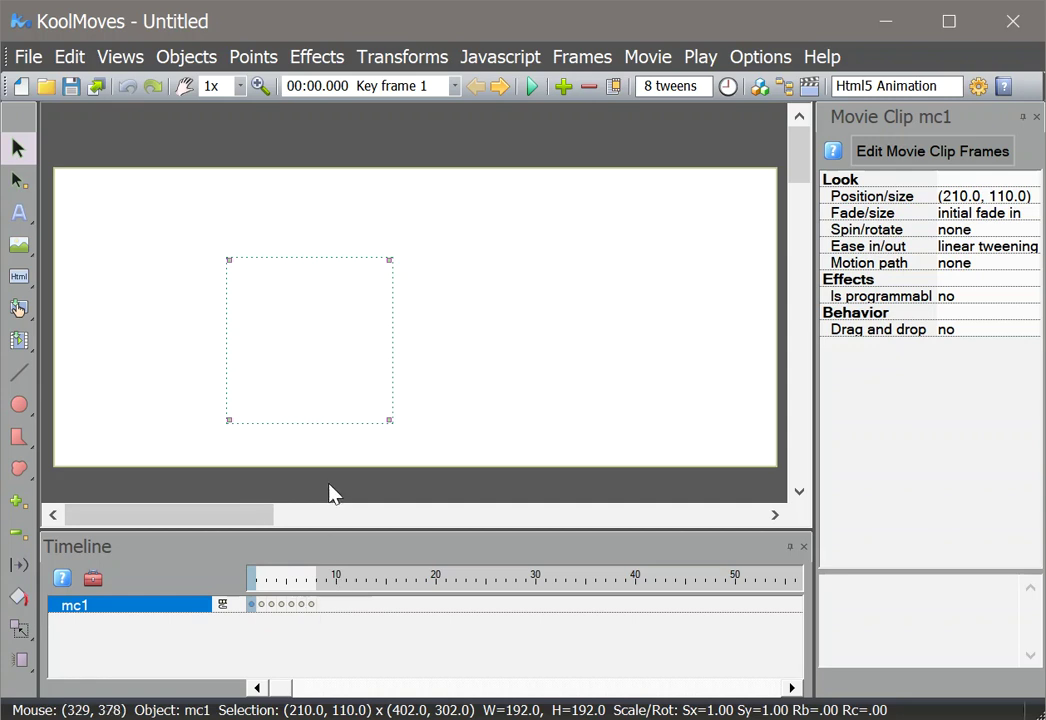
Play the movie to check the movie clip's fade-in, and close the playback
click(530, 86)
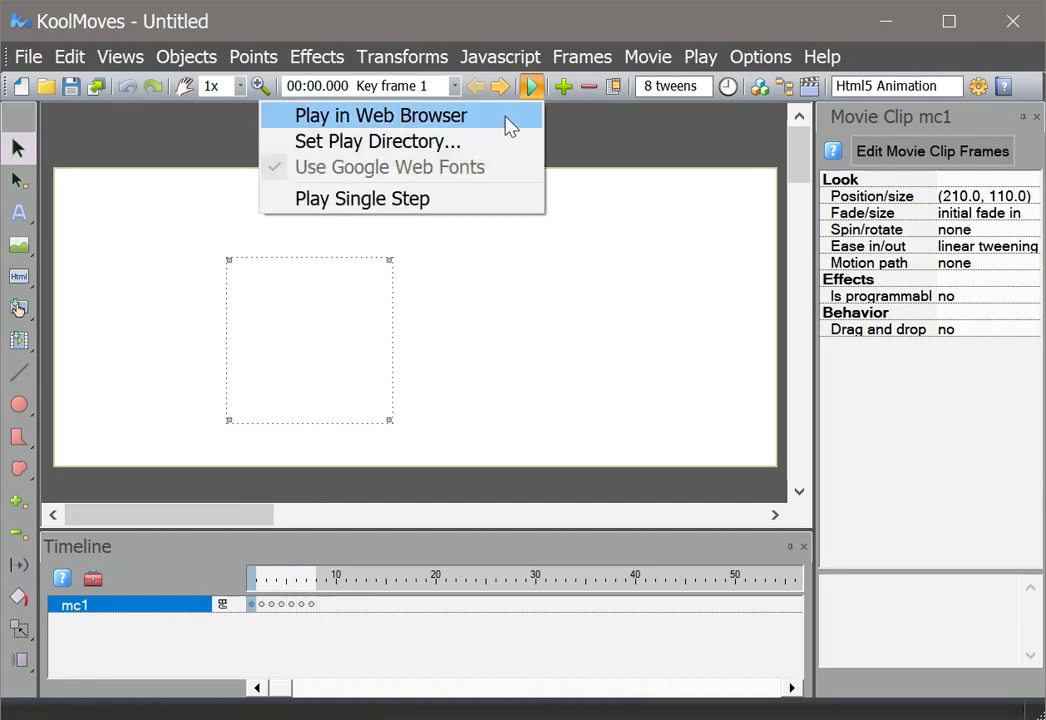
click(507, 122)
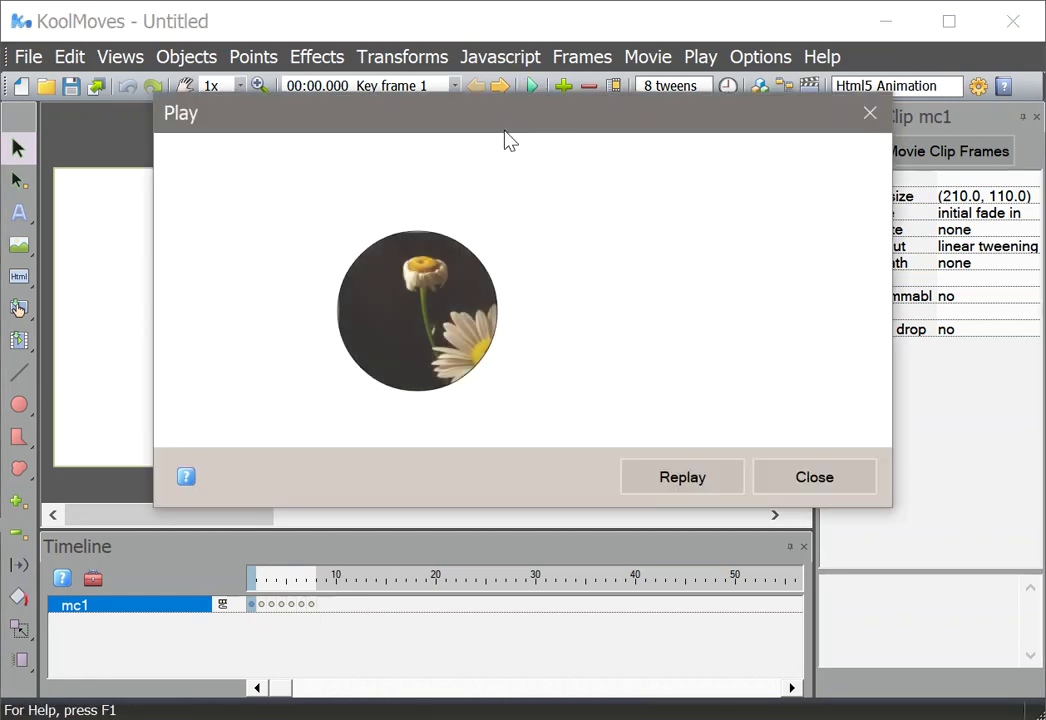
click(815, 479)
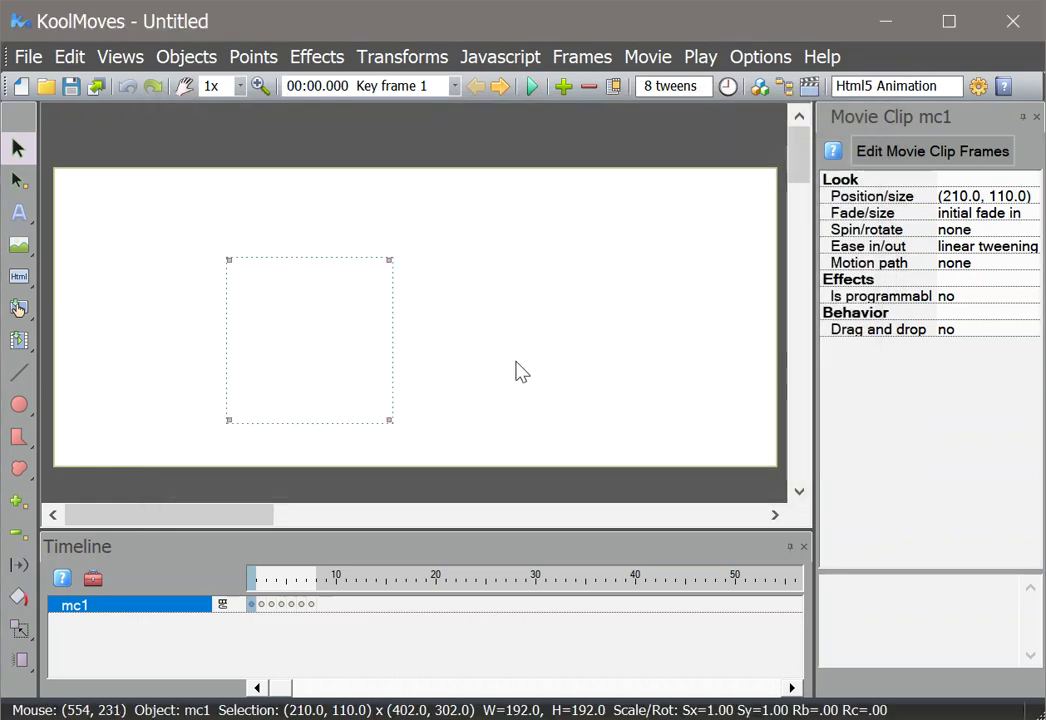